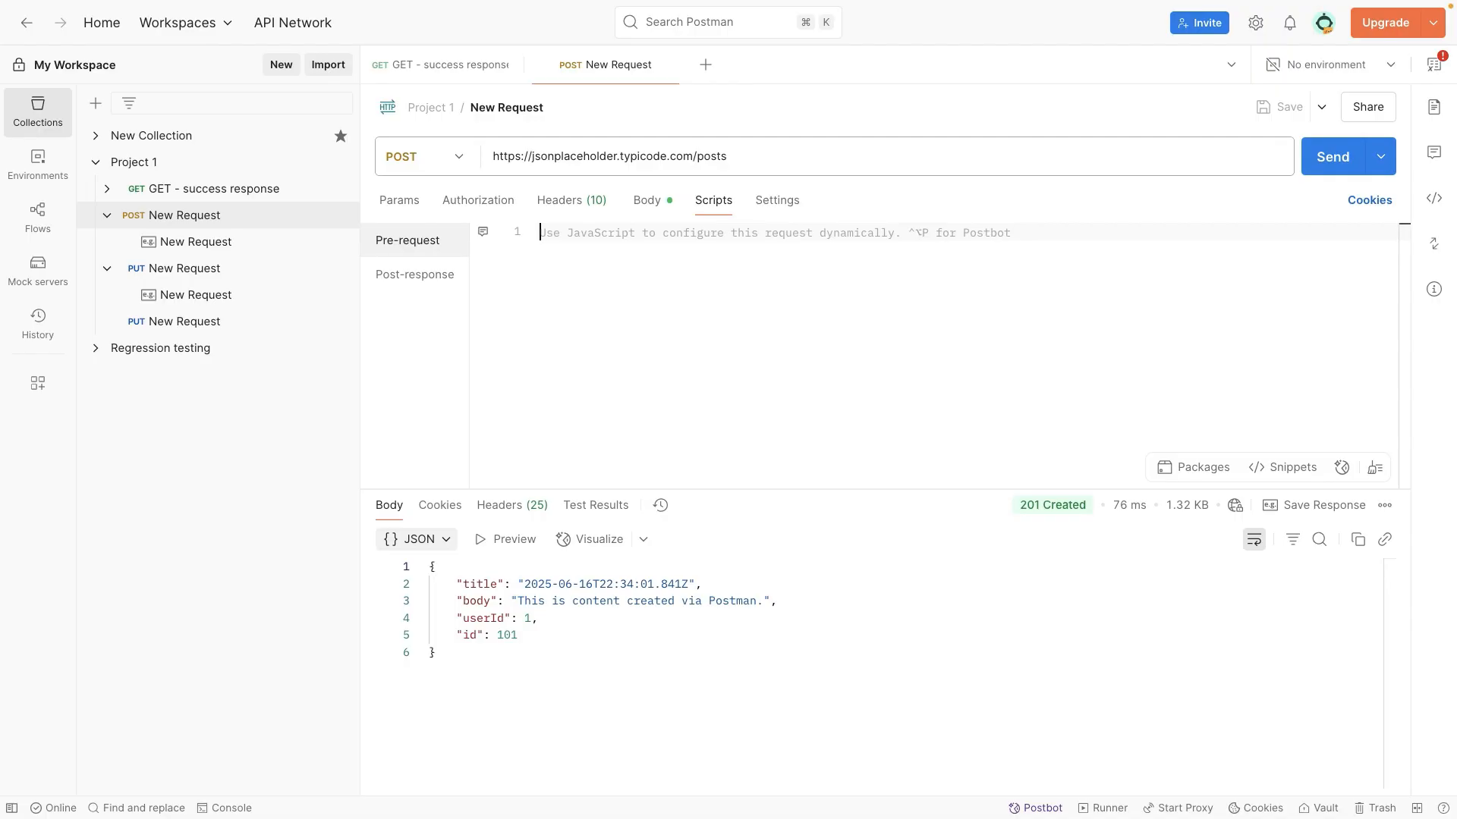
Step: Add the pre-request script pm.environment.set("current_timestamp", new Date()); to the POST request in Project 1 and save the request
left_click(1198, 374)
left_click(418, 275)
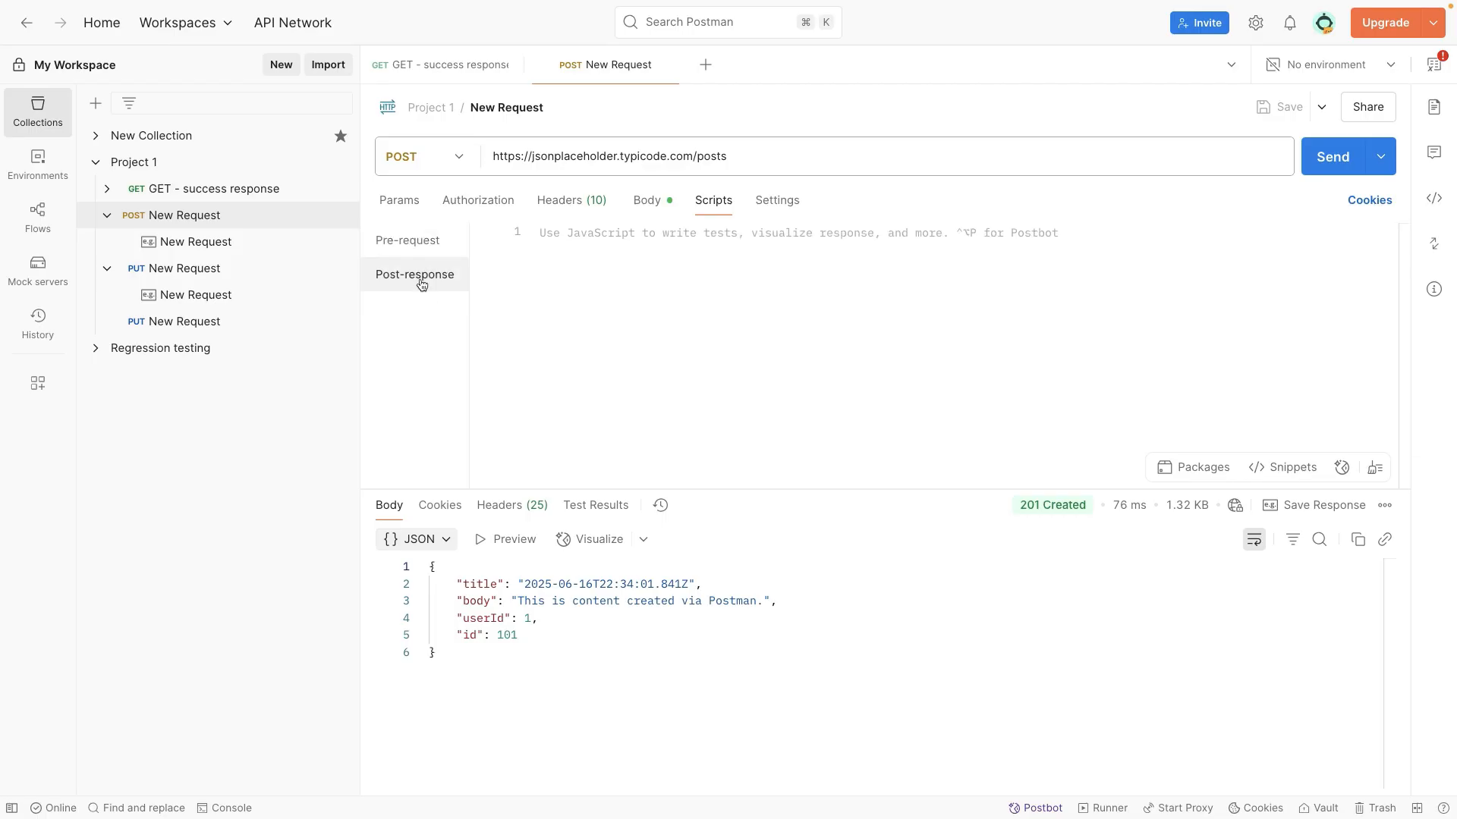
left_click(421, 248)
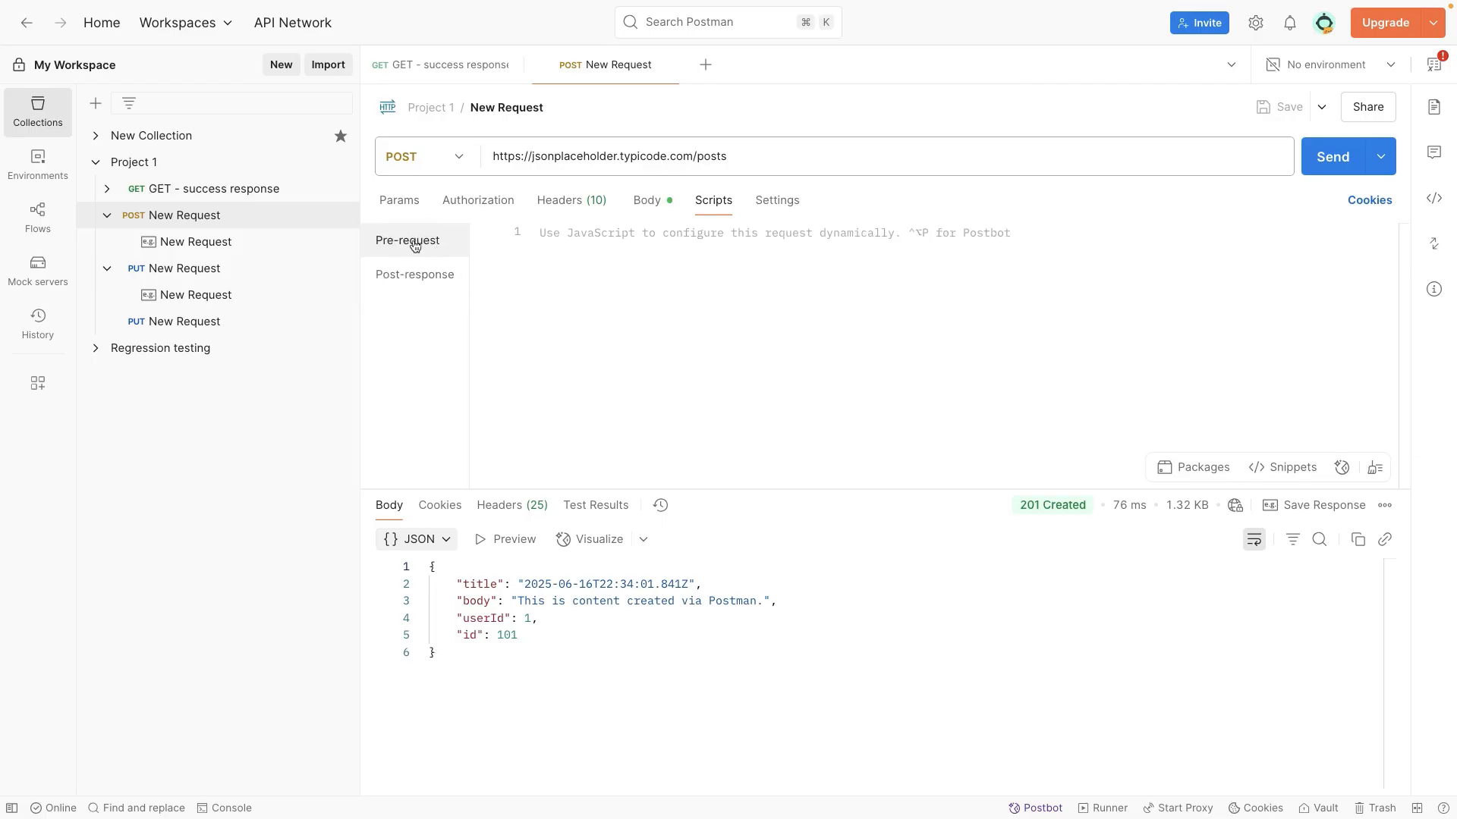
left_click(571, 237)
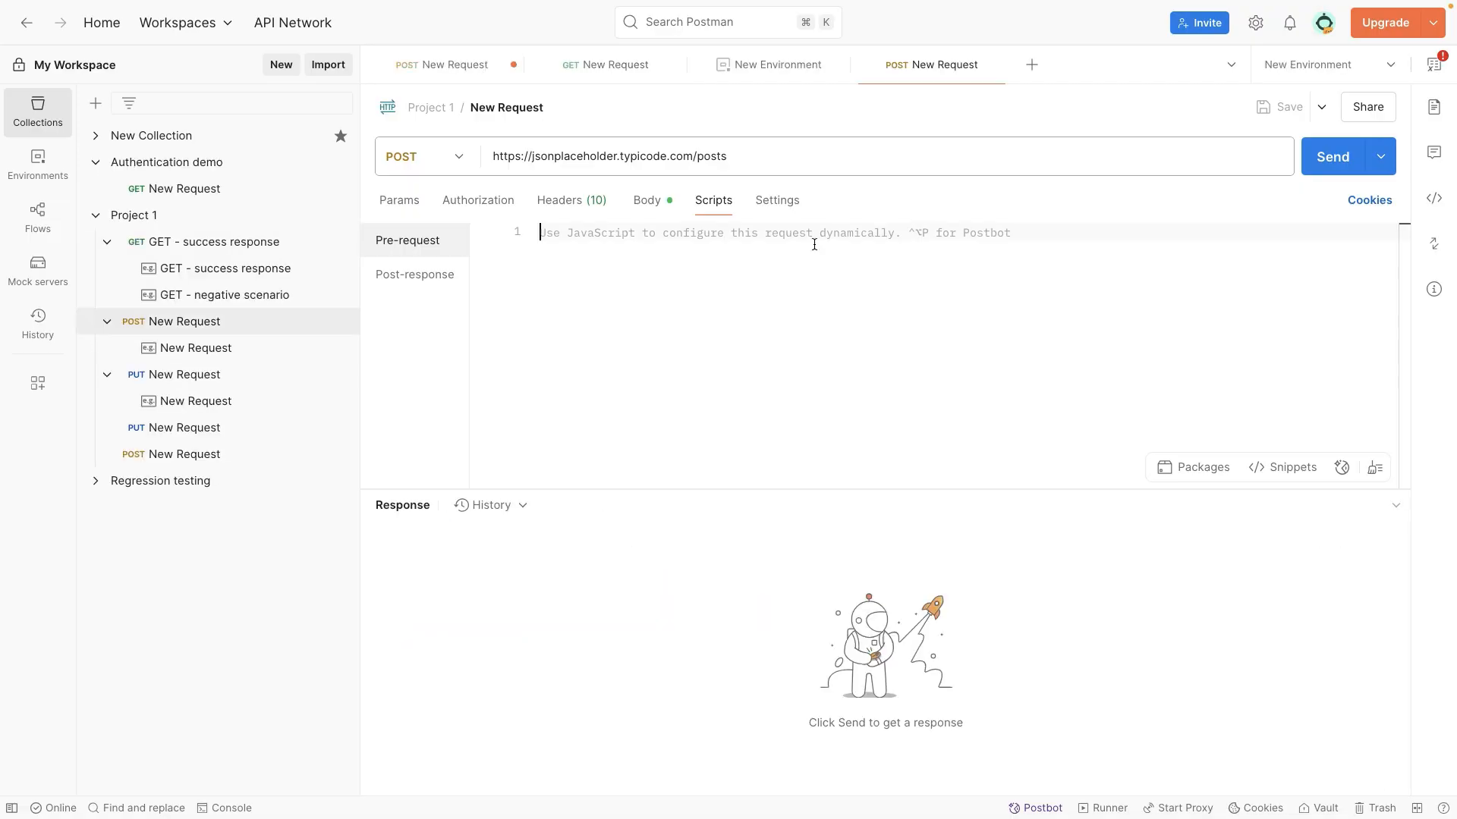
type("pm.environment.set(\"current_timestamp\", new Date());")
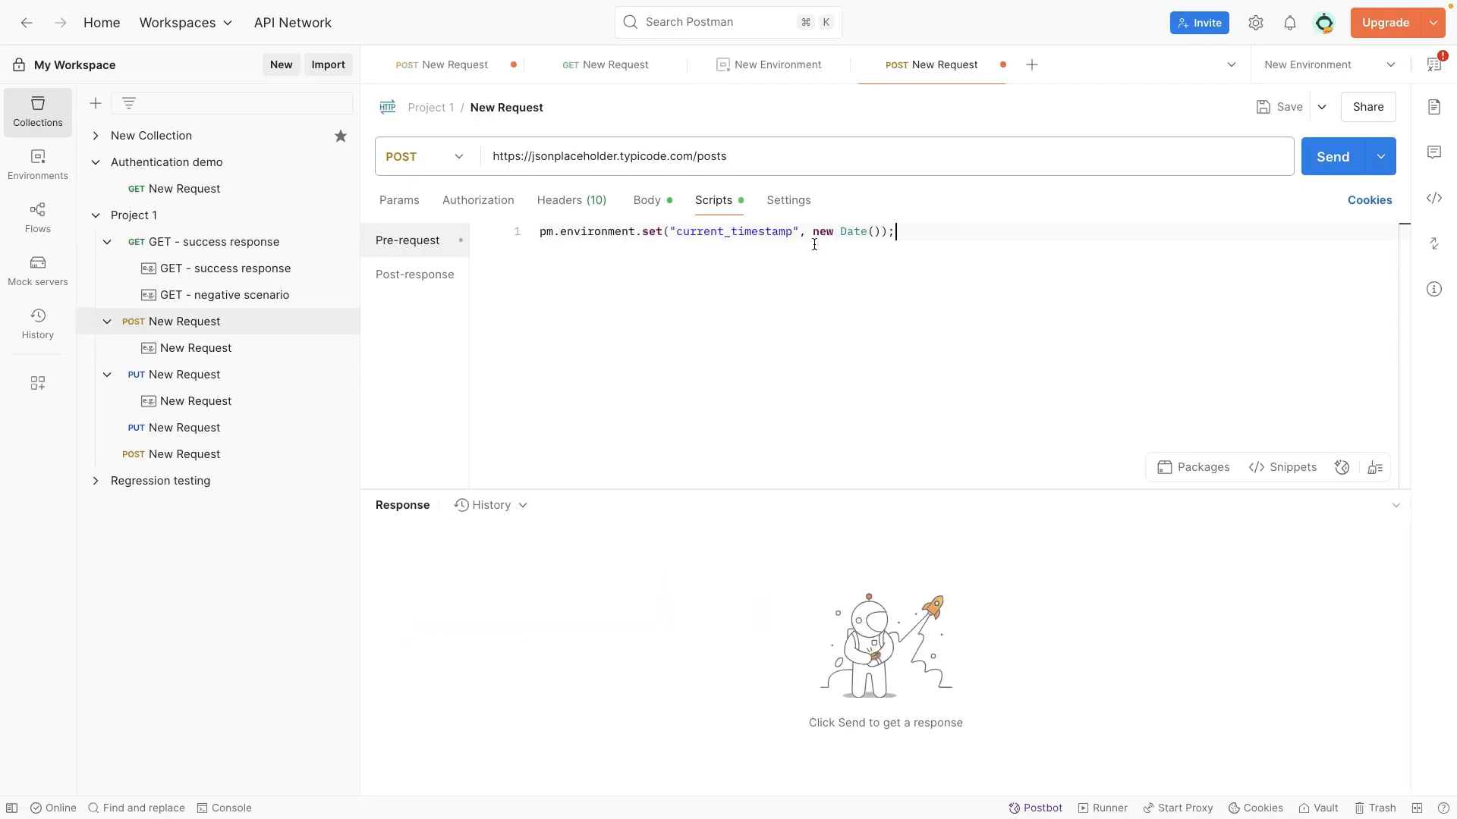
key("super+s")
Step: Examine the pre-request script's environment.set call, its current_timestamp variable name and its new Date() value
left_click(575, 231)
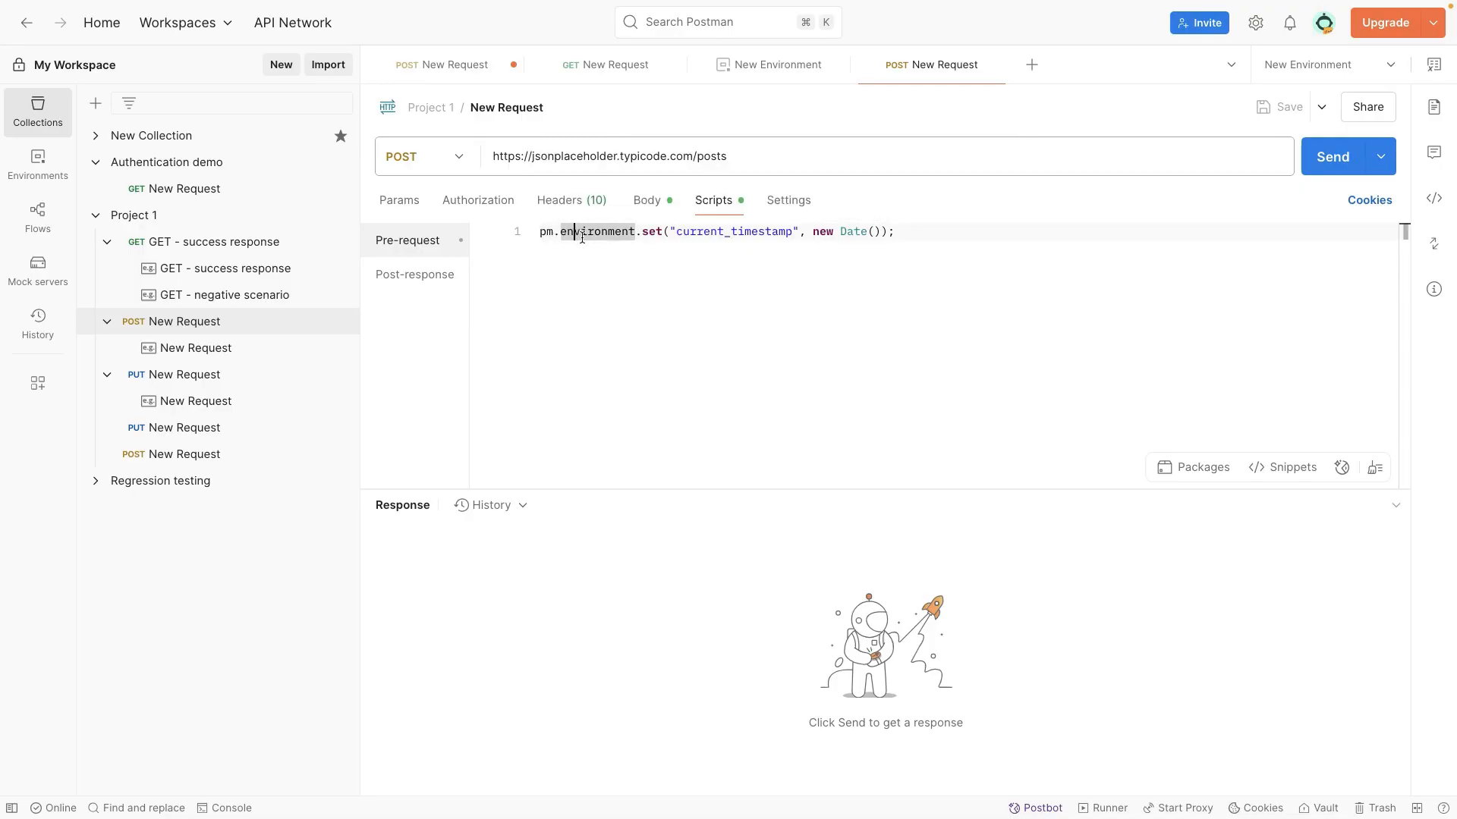
left_click_drag(813, 230, 677, 231)
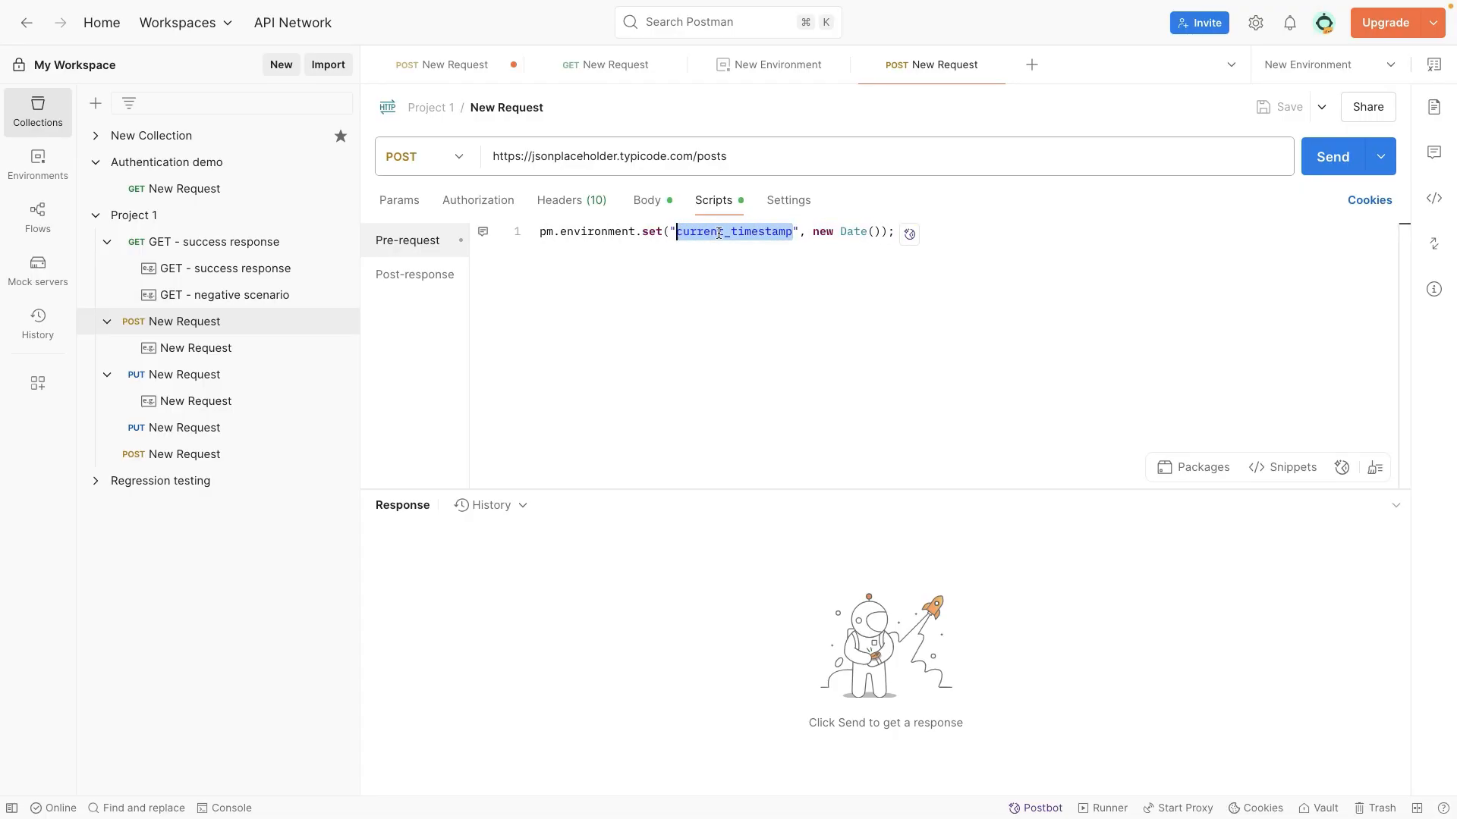
left_click(767, 264)
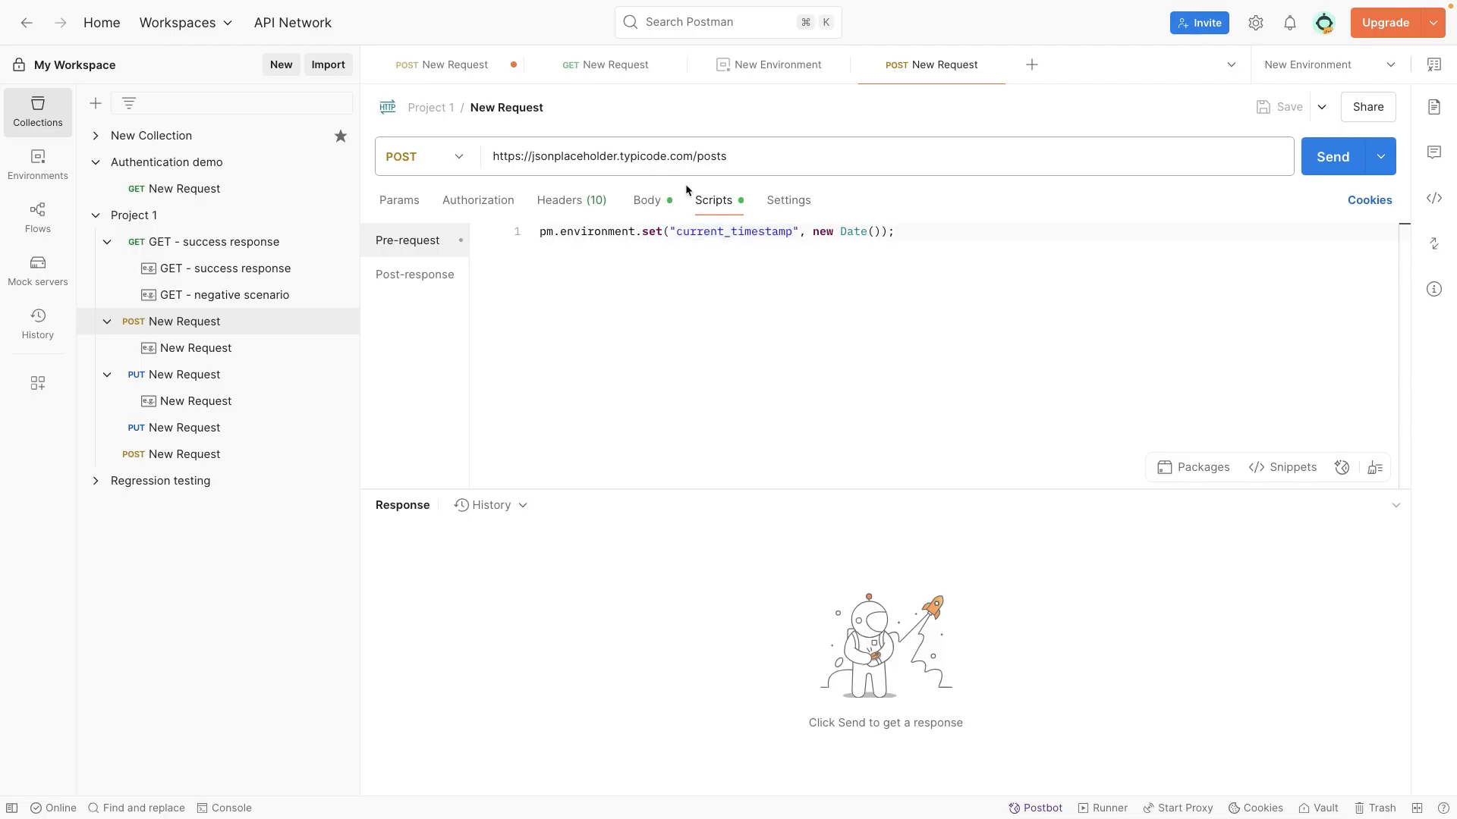
double_click(563, 235)
left_click_drag(943, 234, 638, 229)
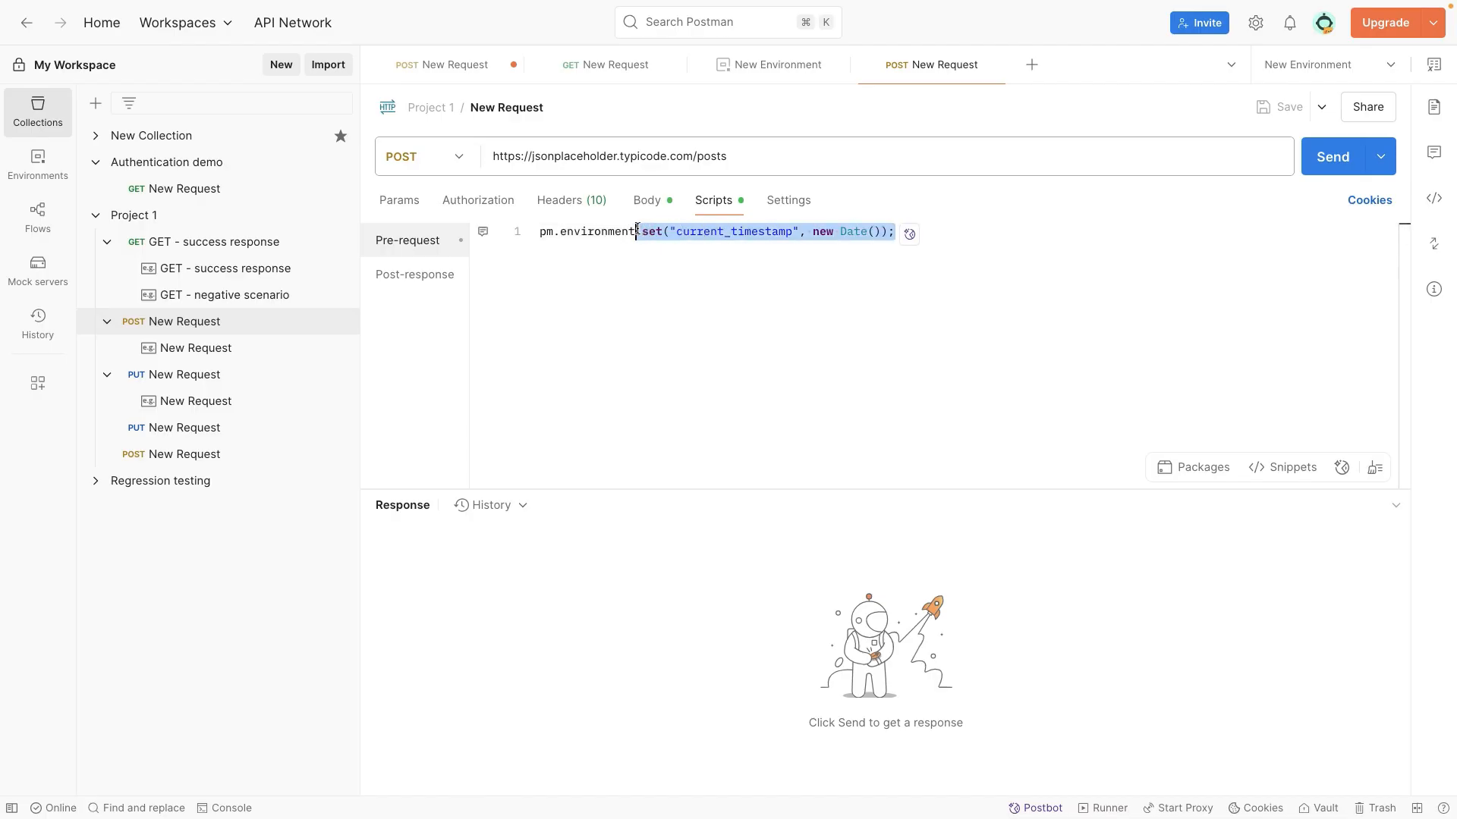
left_click(1255, 151)
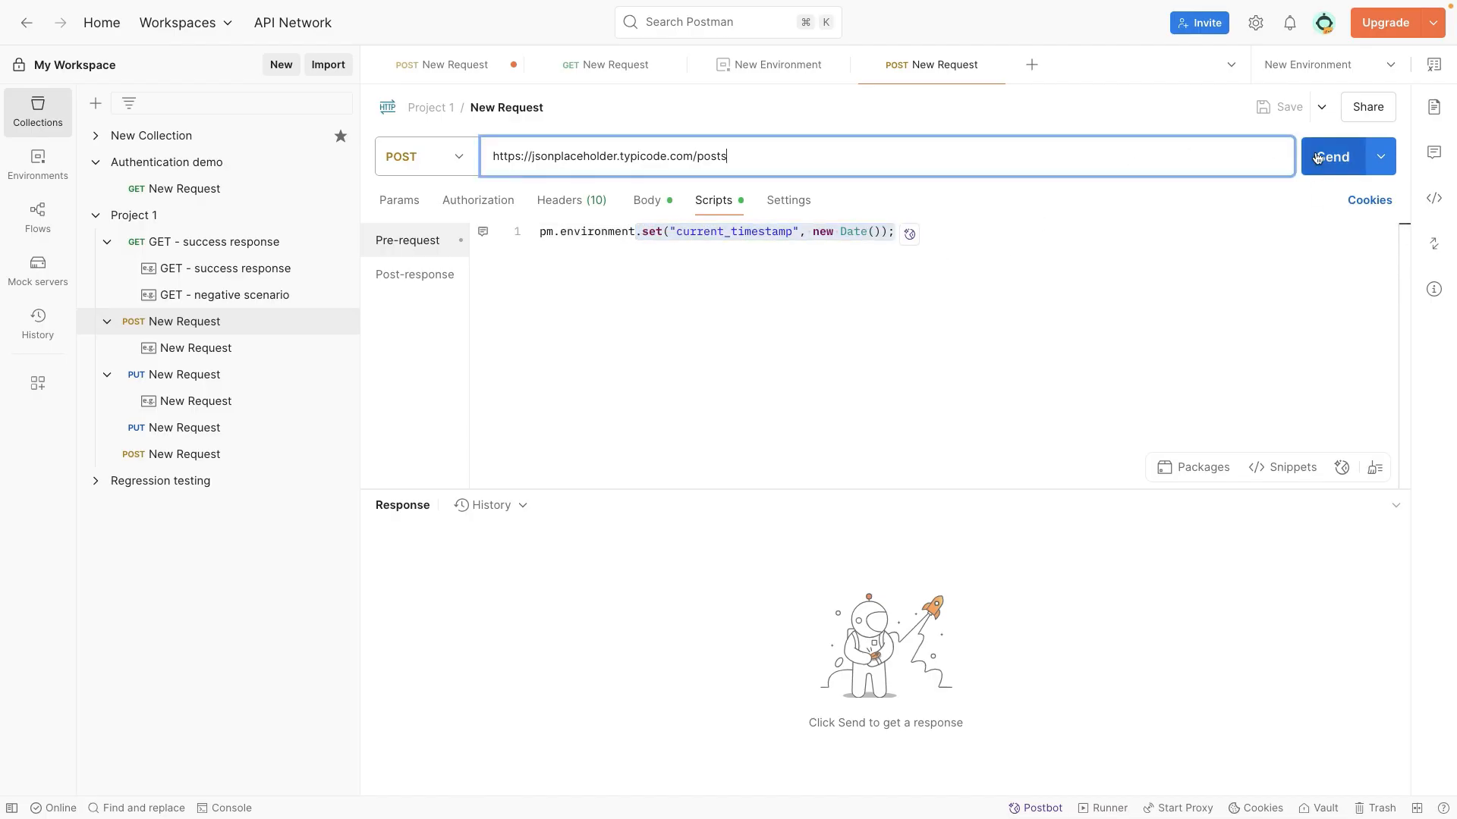
left_click(1008, 233)
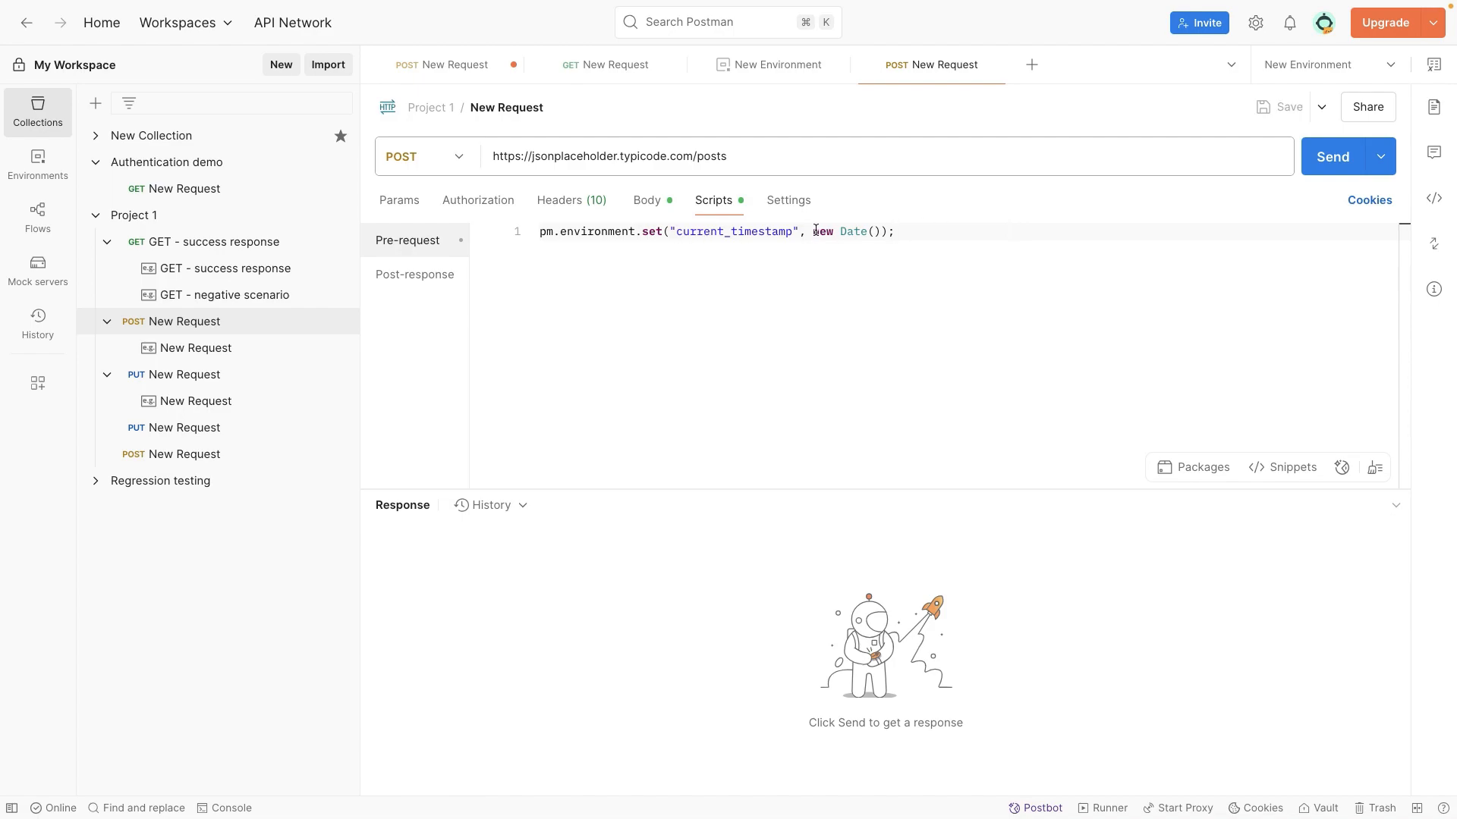
left_click_drag(794, 231, 676, 231)
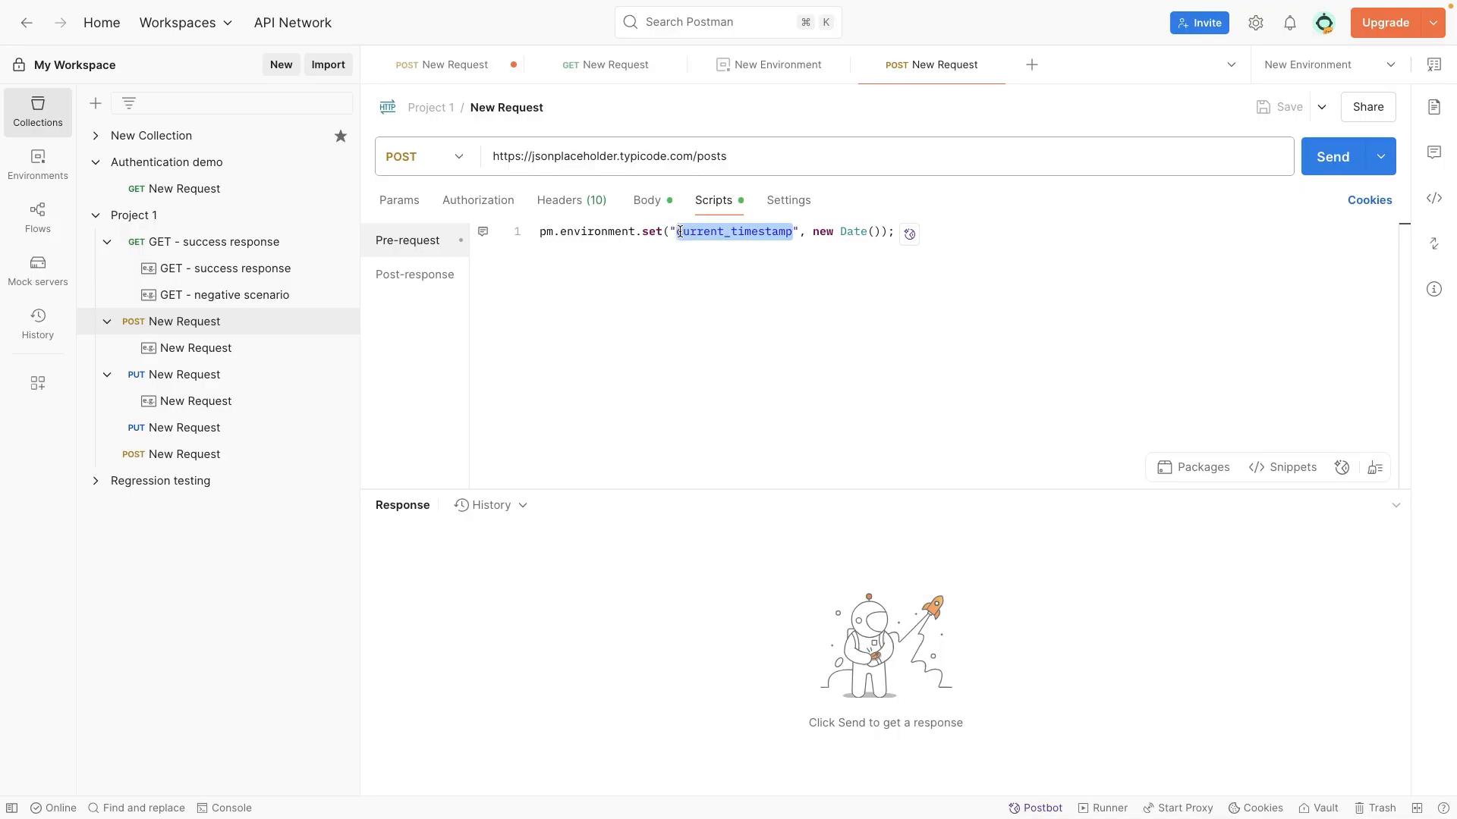
Step: Check the {{current_timestamp}} variable in the request body's time field and send the POST request
left_click(654, 202)
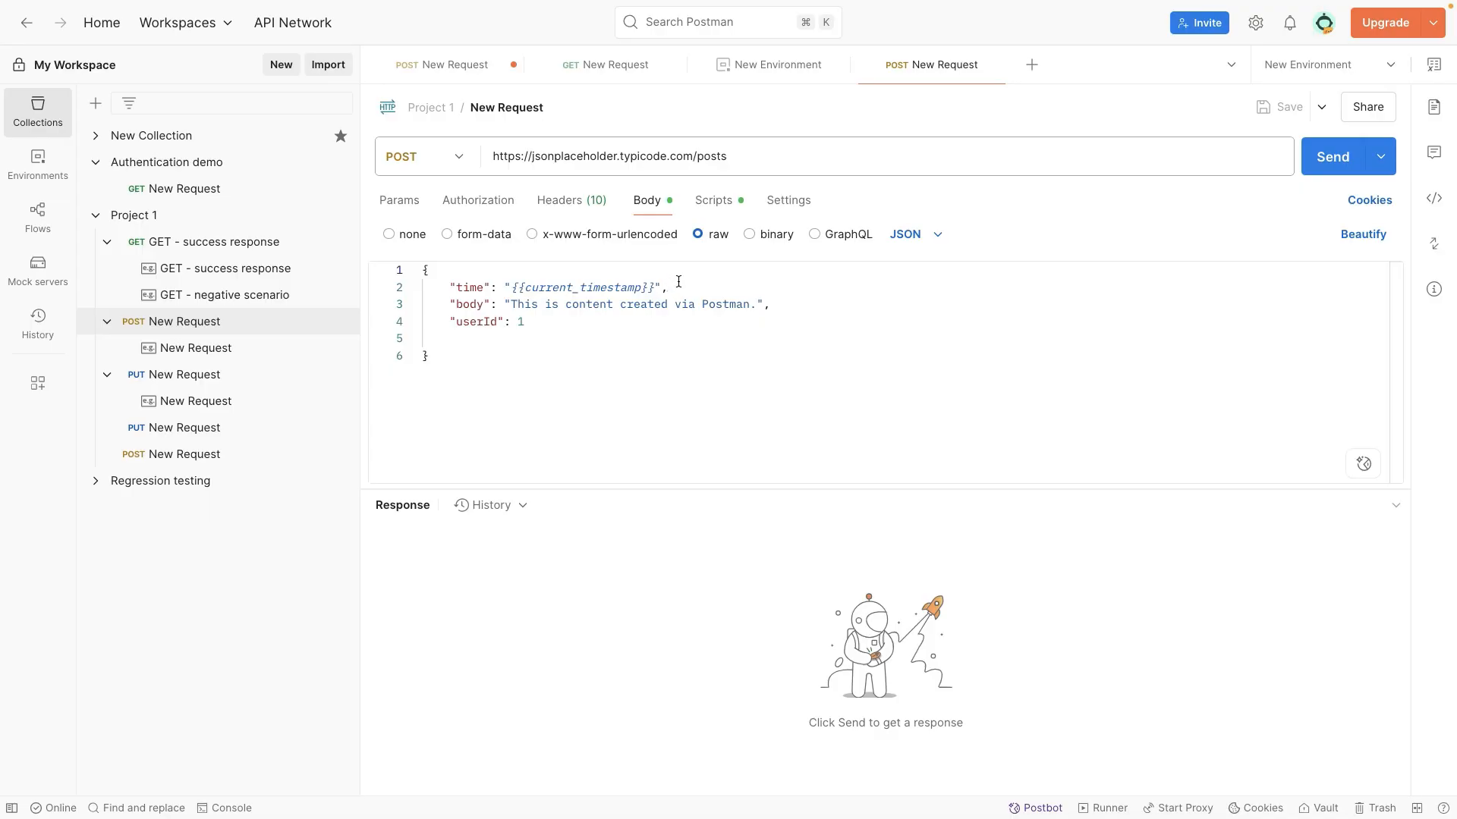
left_click(587, 289)
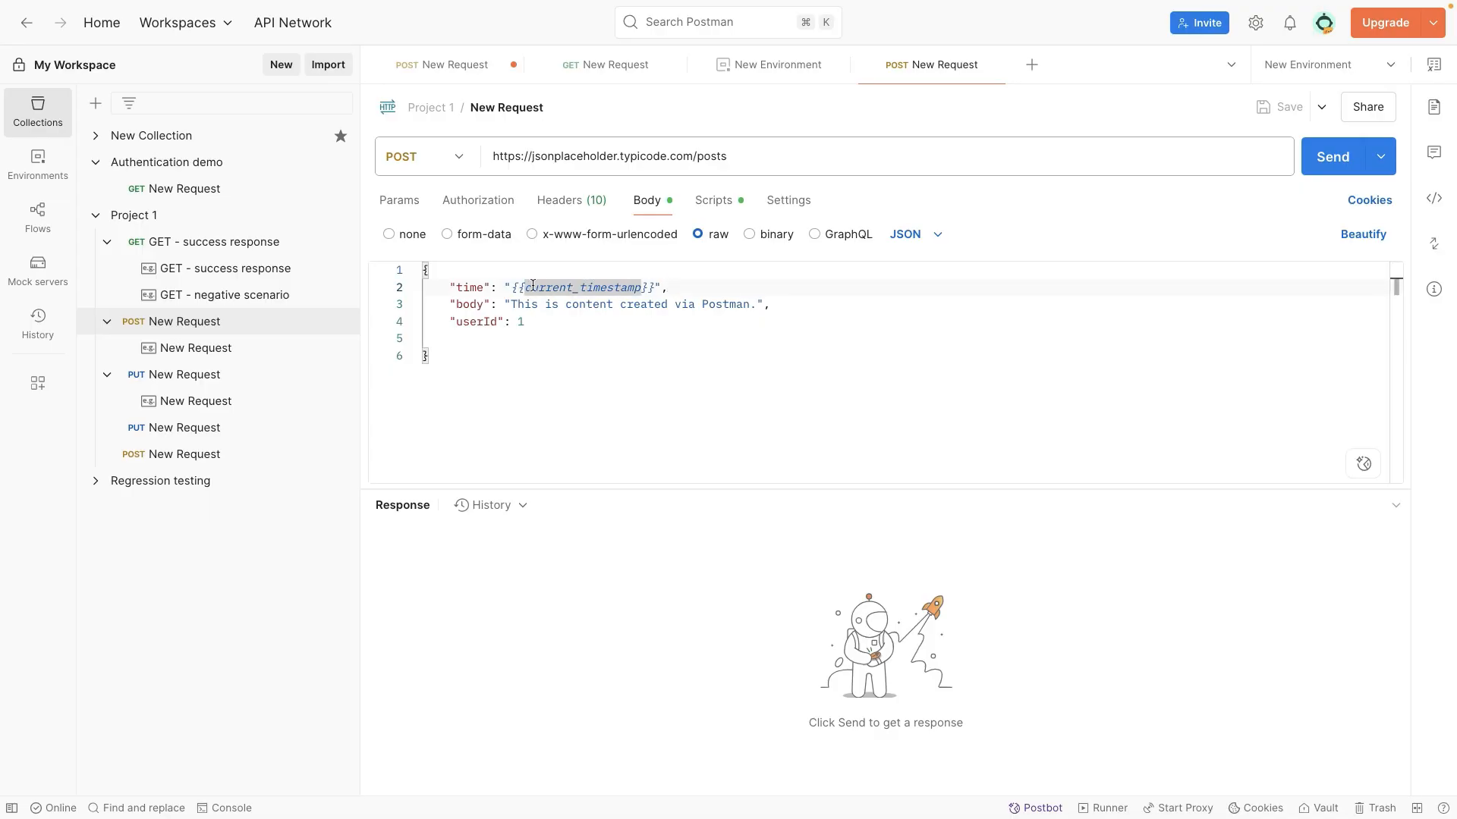
left_click(680, 284)
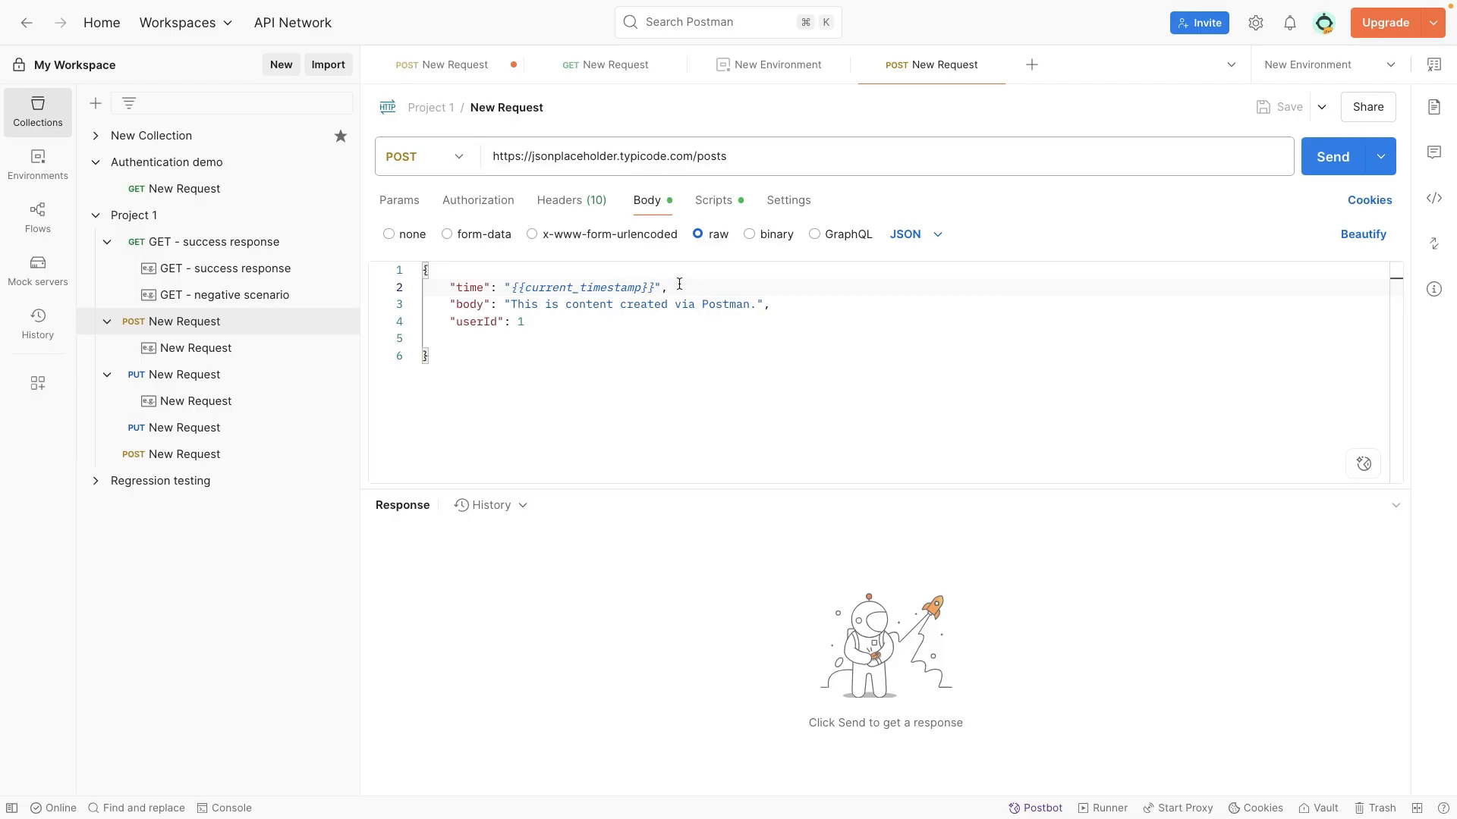
mouse_move(641, 286)
left_click(1334, 168)
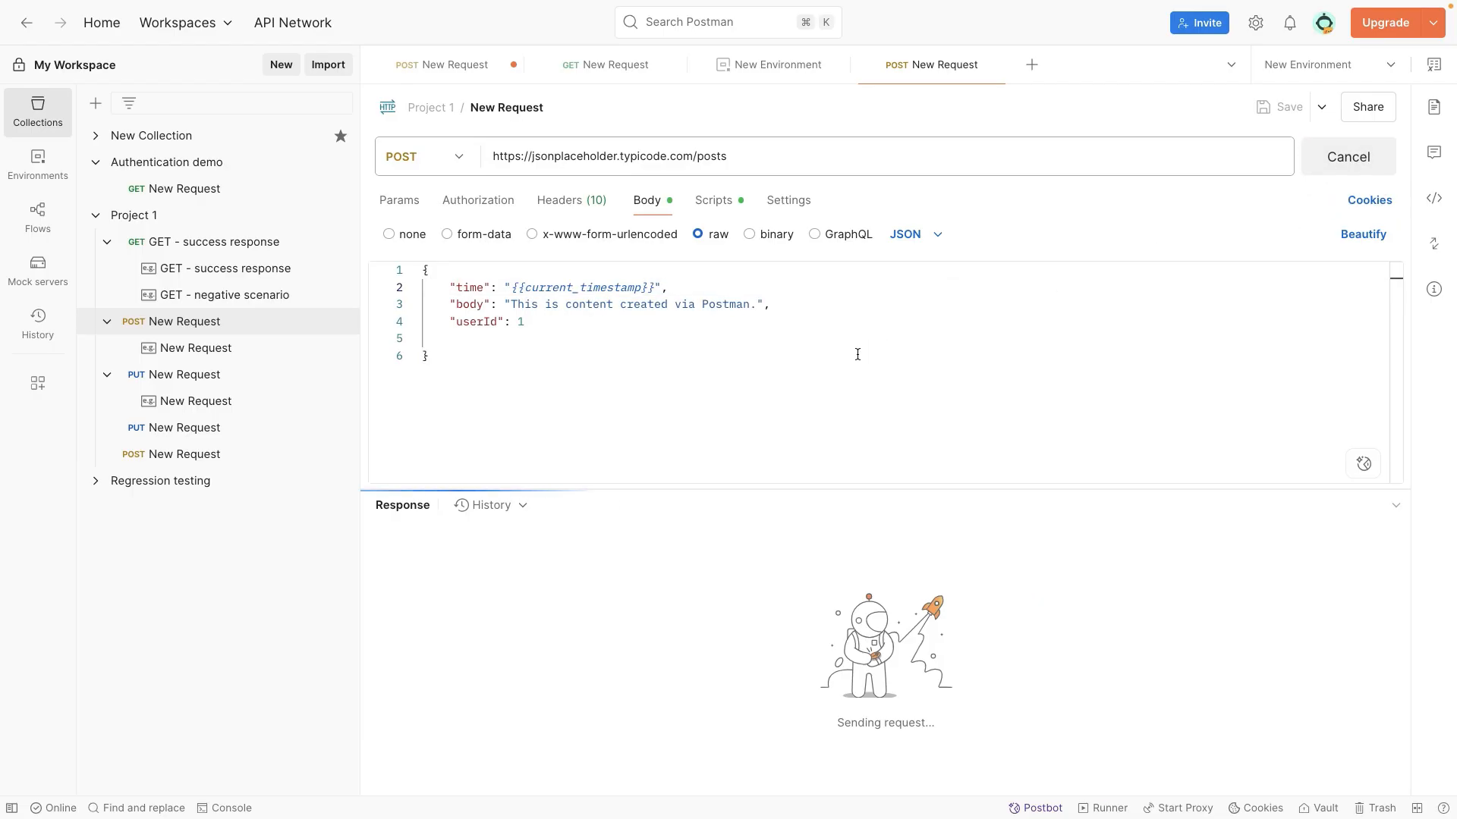
Step: Compare the pre-request script and the request body with the returned JSON, focusing on the time value
left_click(716, 214)
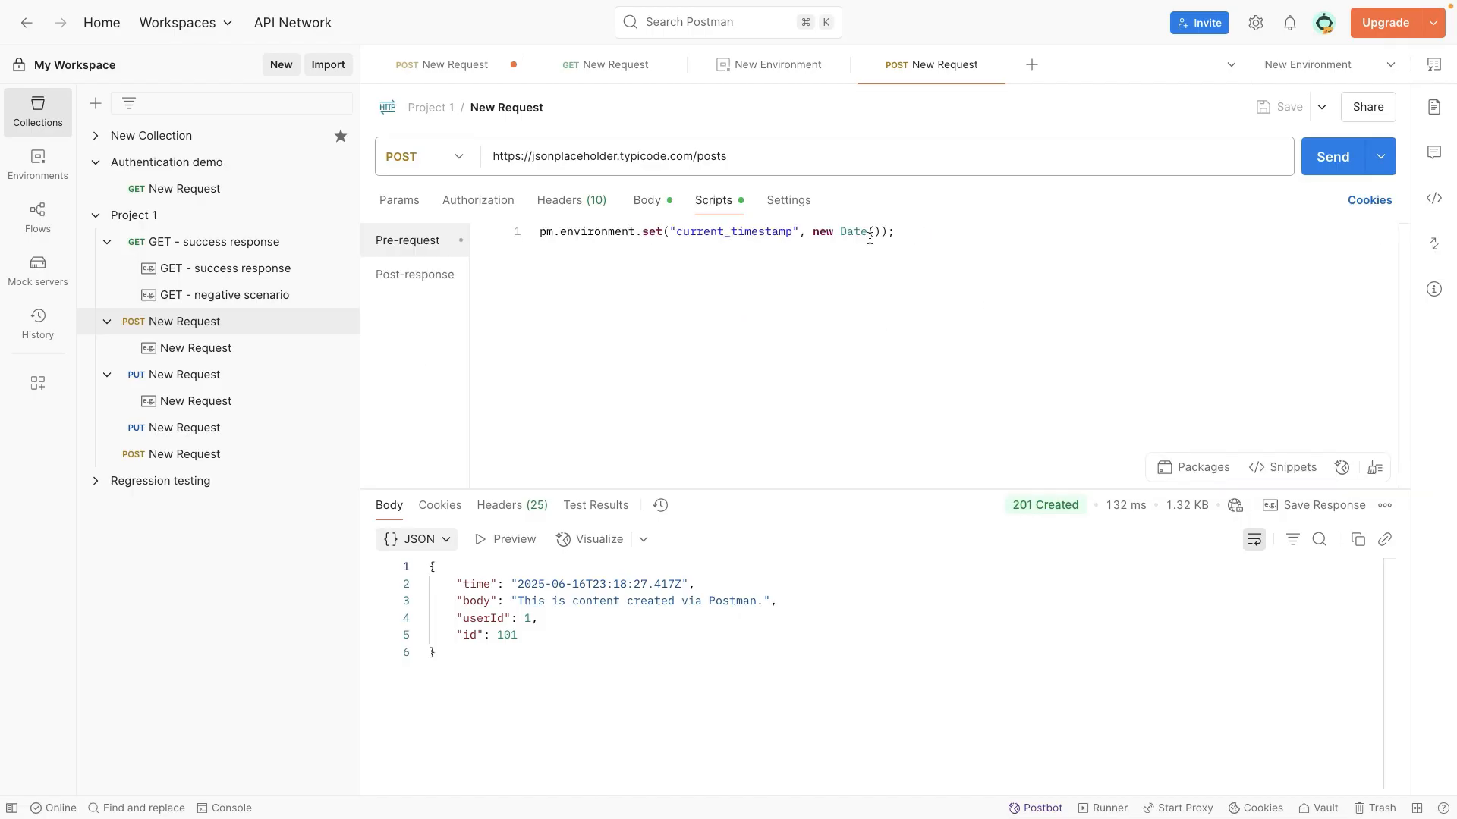
left_click(646, 201)
mouse_move(570, 289)
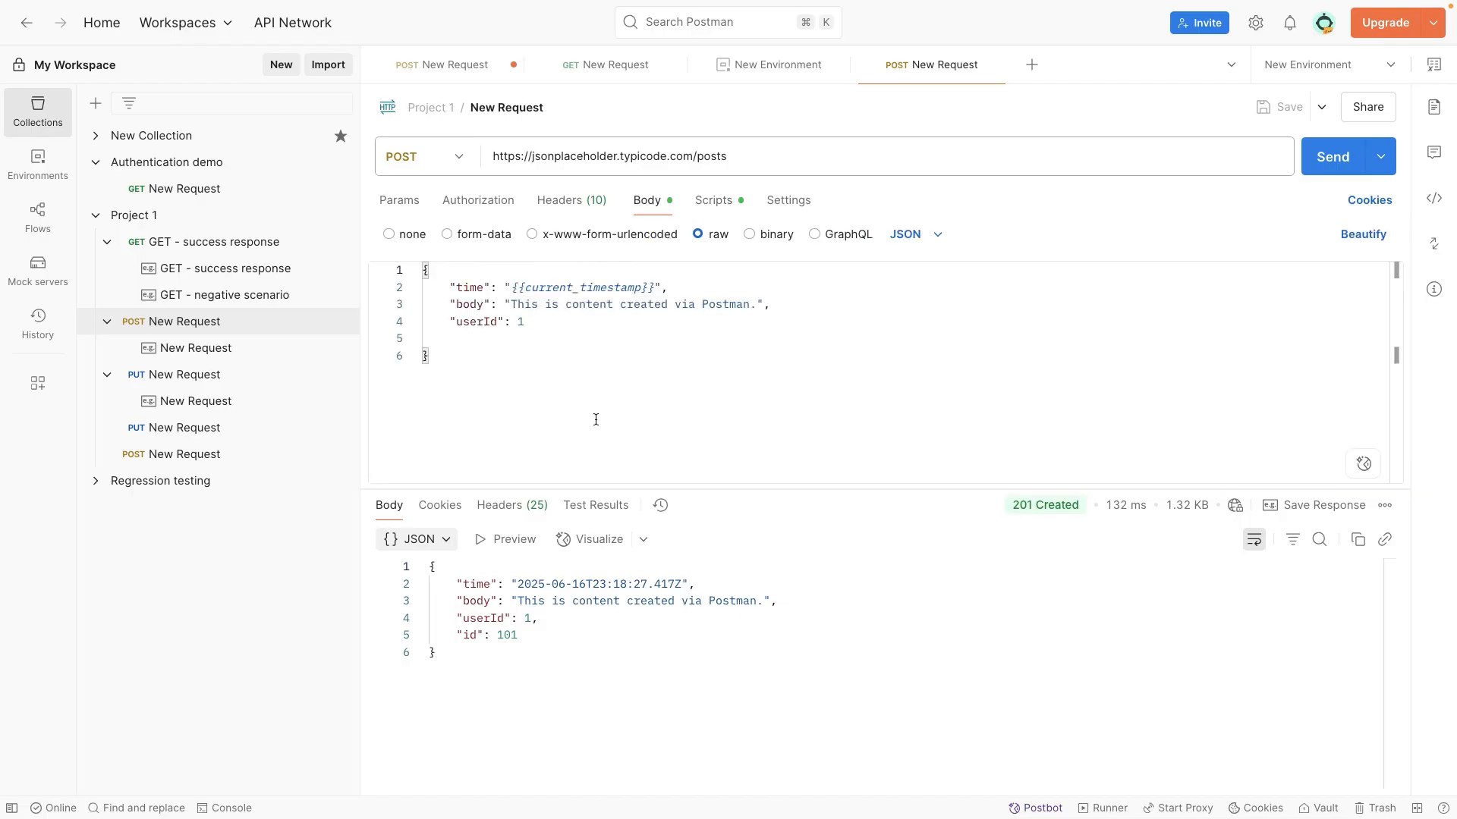
left_click(660, 585)
left_click(544, 636)
left_click_drag(544, 636, 440, 578)
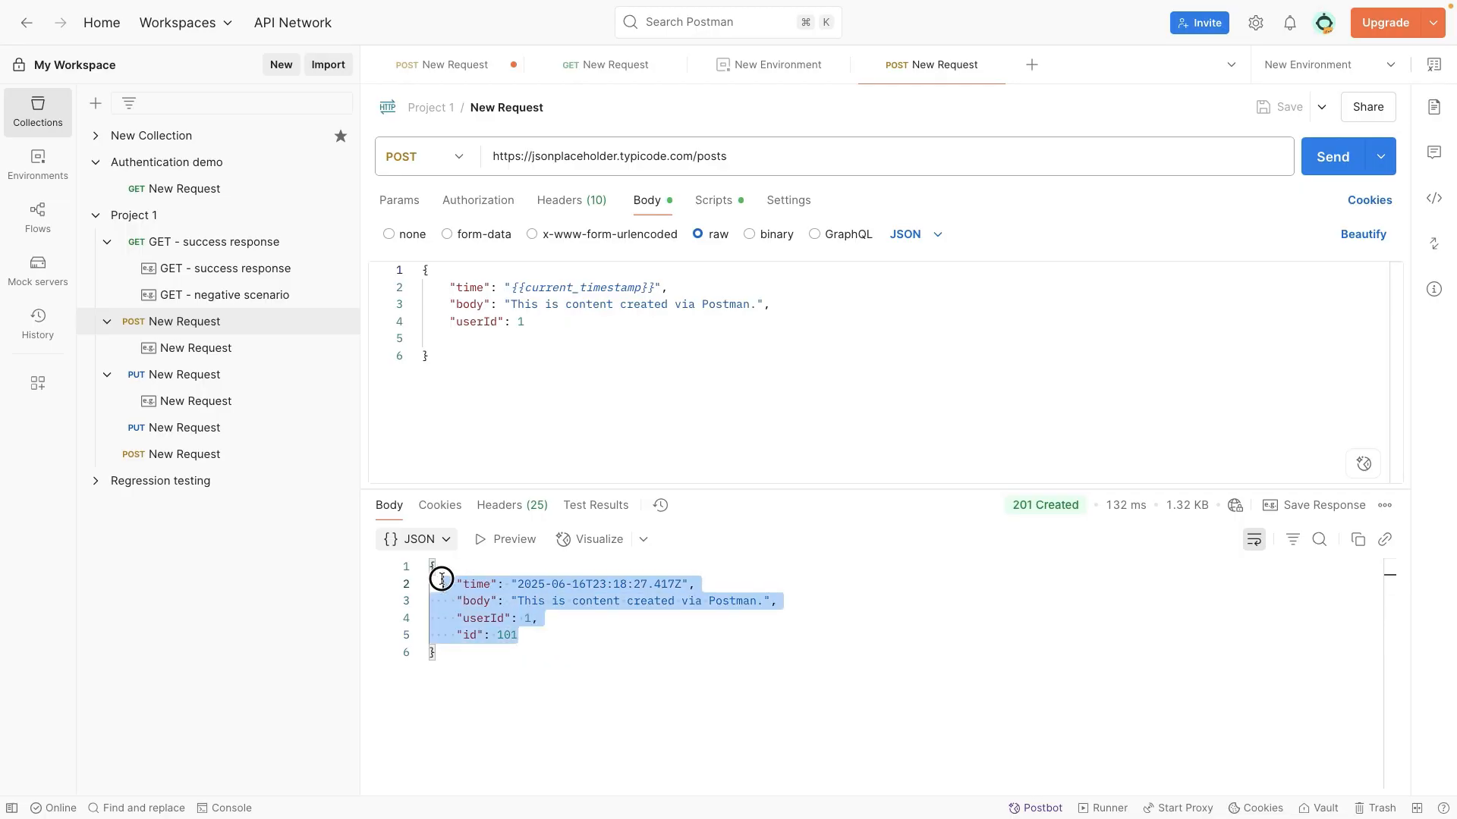
left_click(545, 333)
left_click_drag(545, 333, 451, 287)
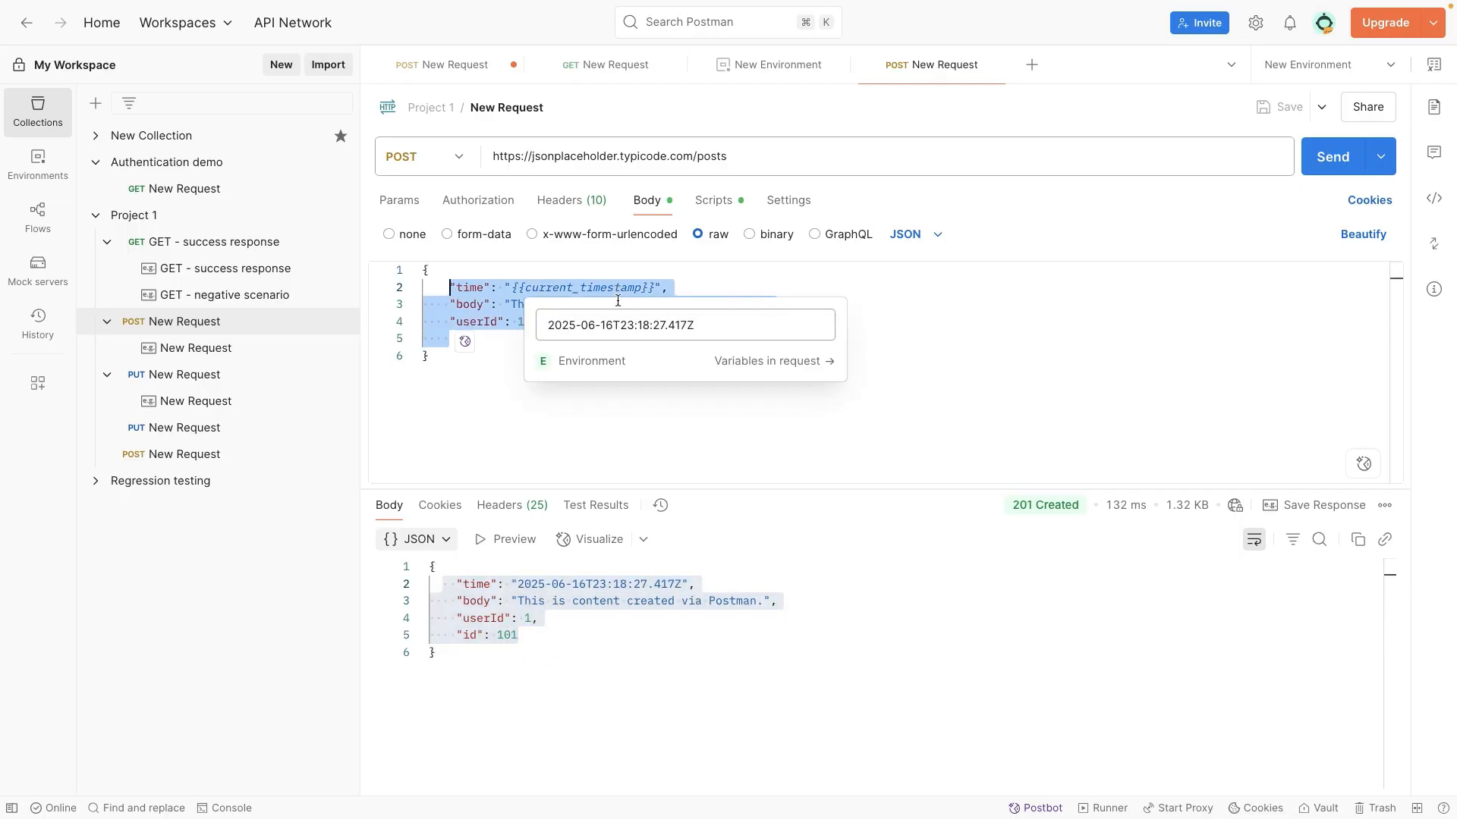
left_click(808, 421)
left_click(692, 584)
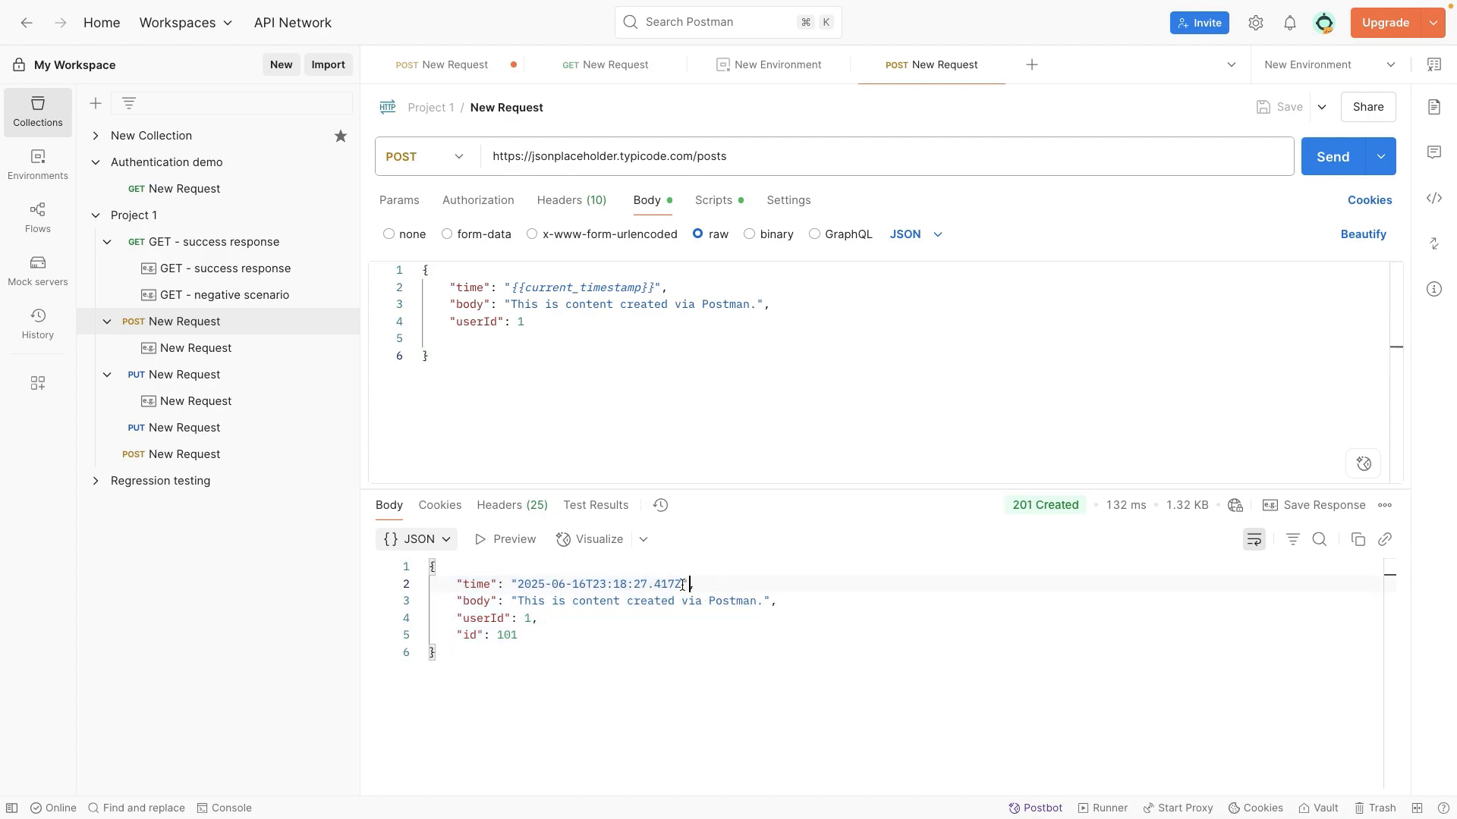
left_click_drag(683, 585, 574, 585)
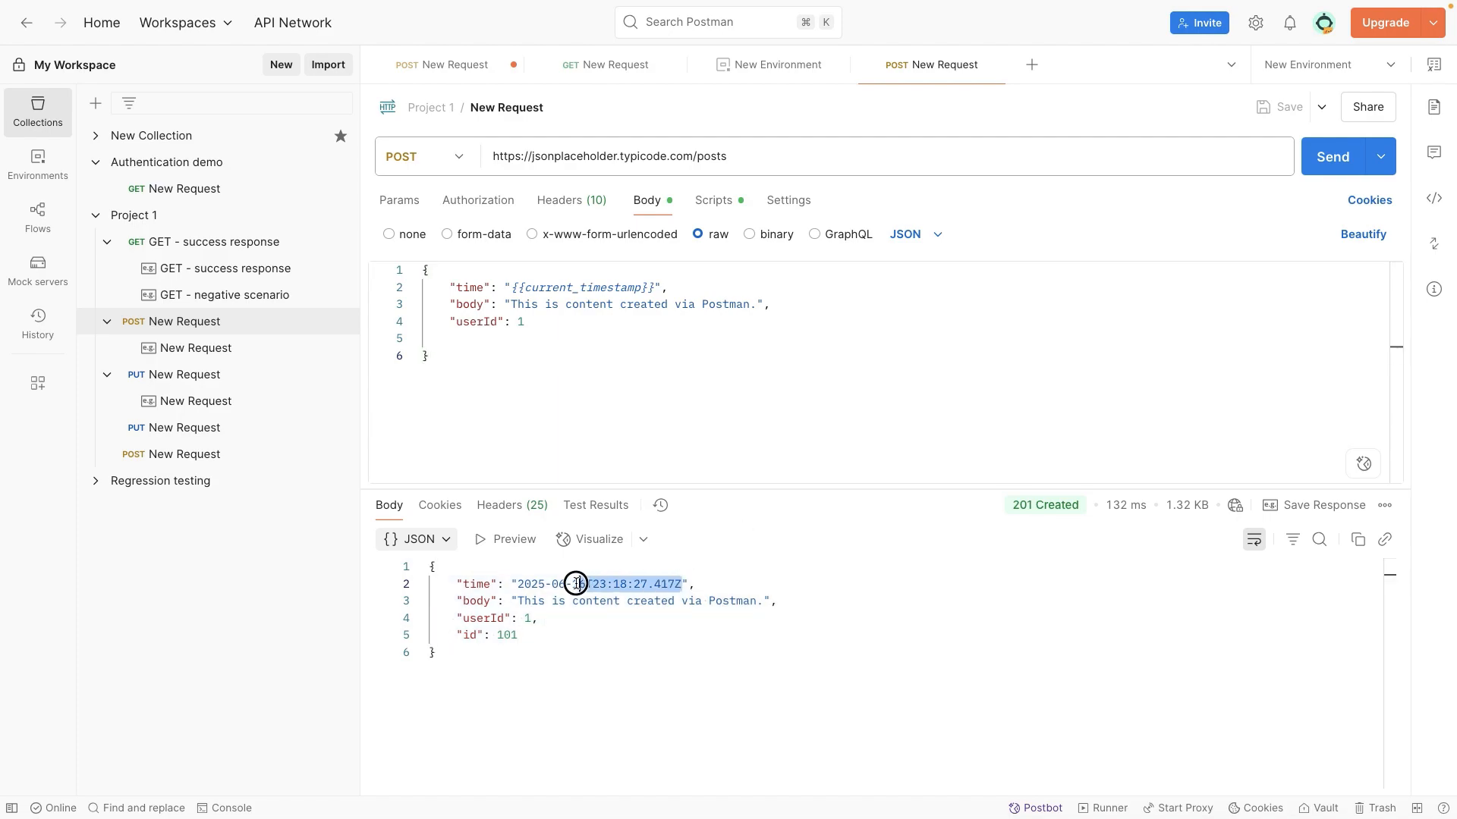
Step: Send the POST request again and compare the response's time value with the body's {{current_timestamp}} variable
left_click(1321, 156)
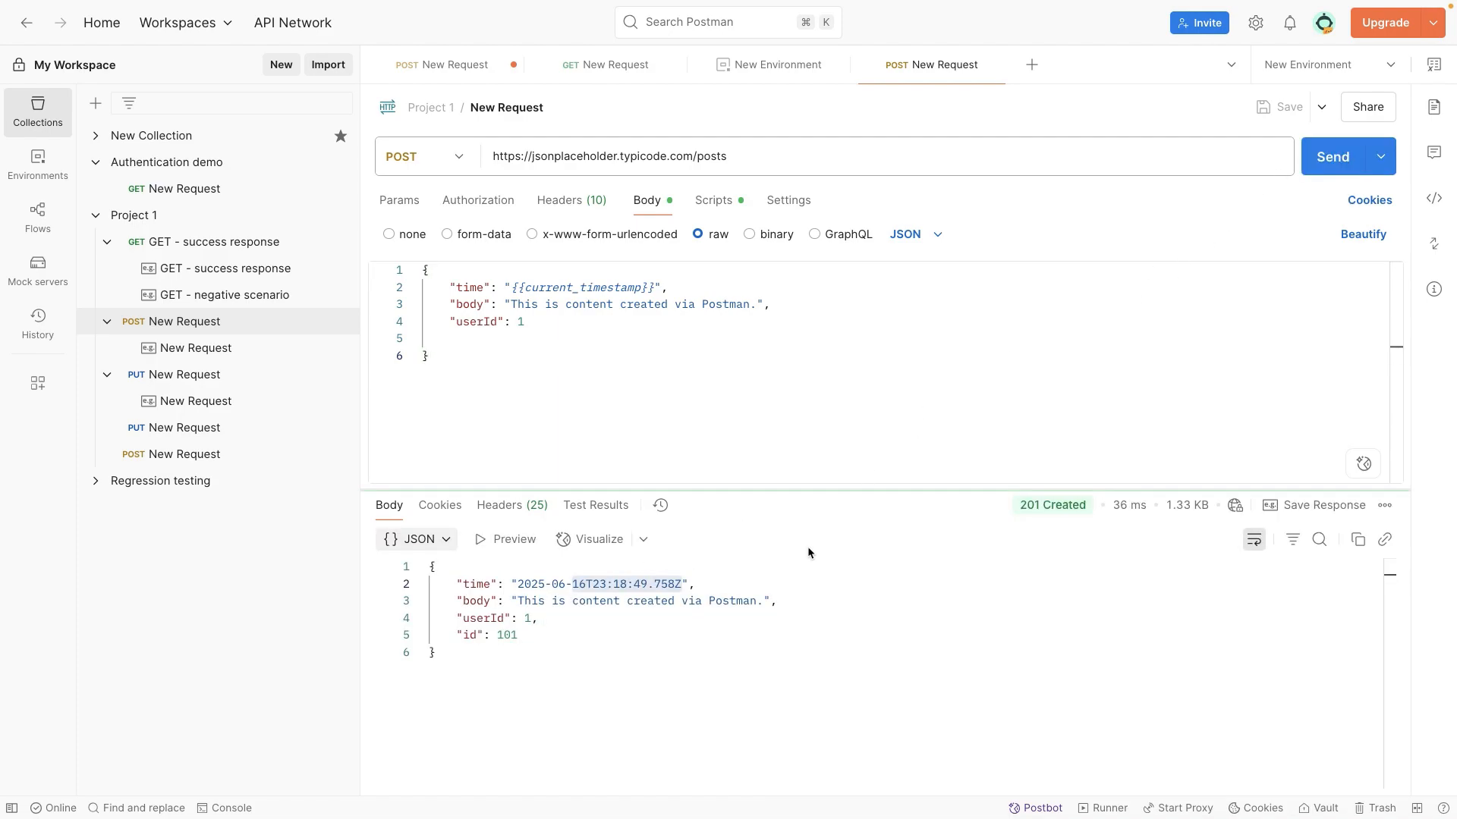
left_click(688, 584)
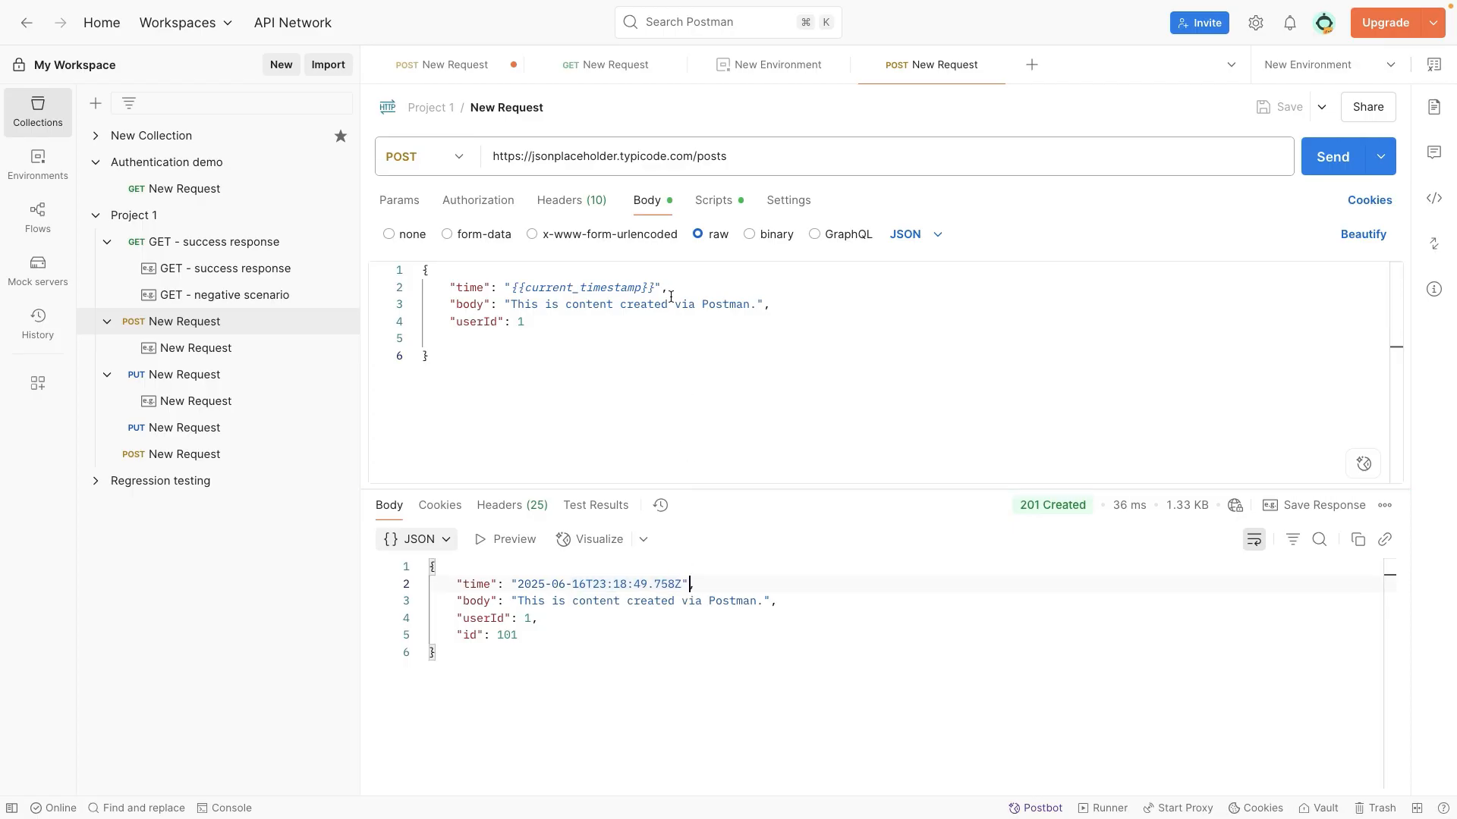
double_click(583, 287)
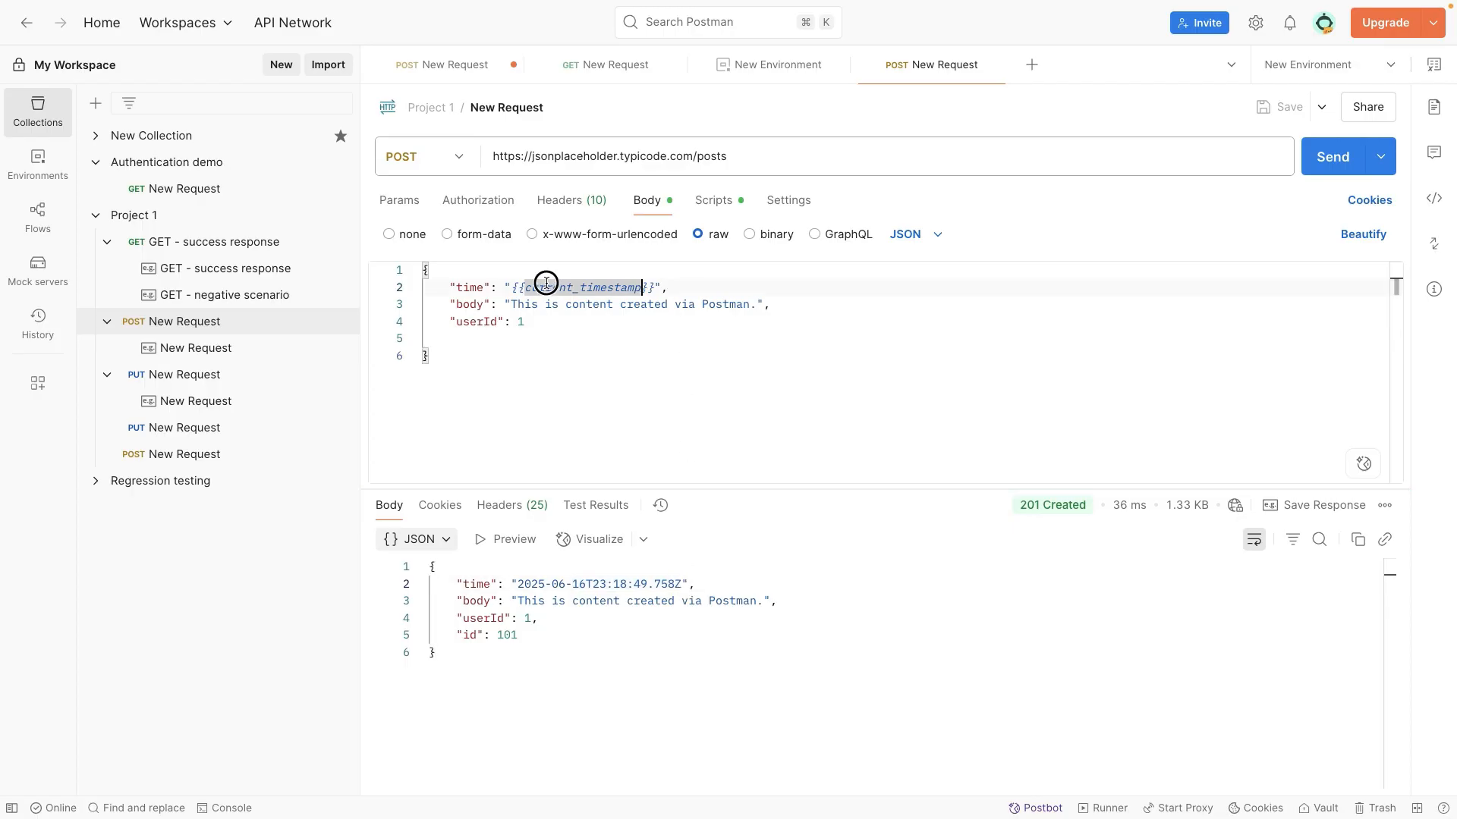
left_click(677, 584)
left_click_drag(677, 584, 518, 585)
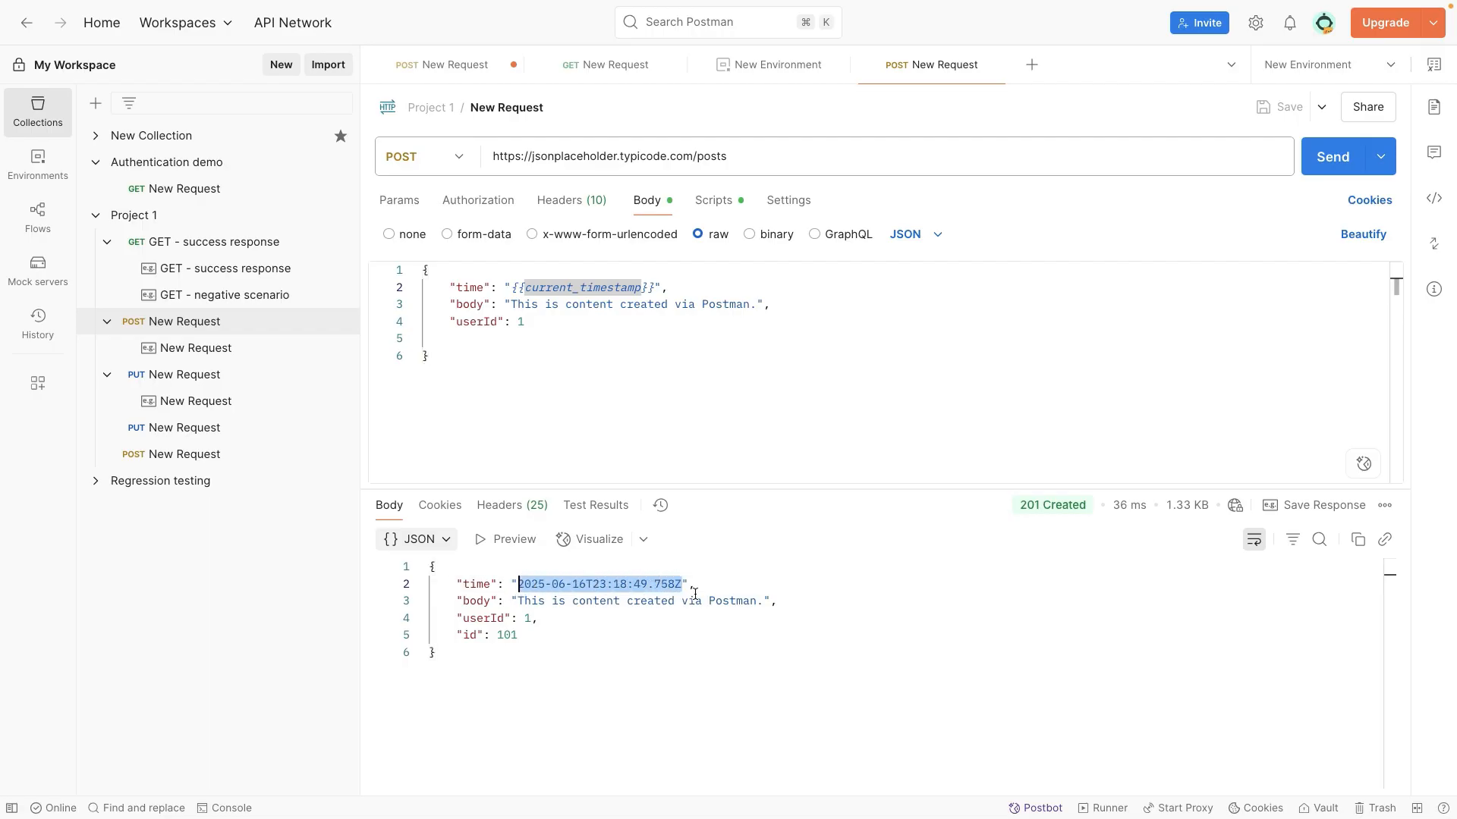
left_click(695, 584)
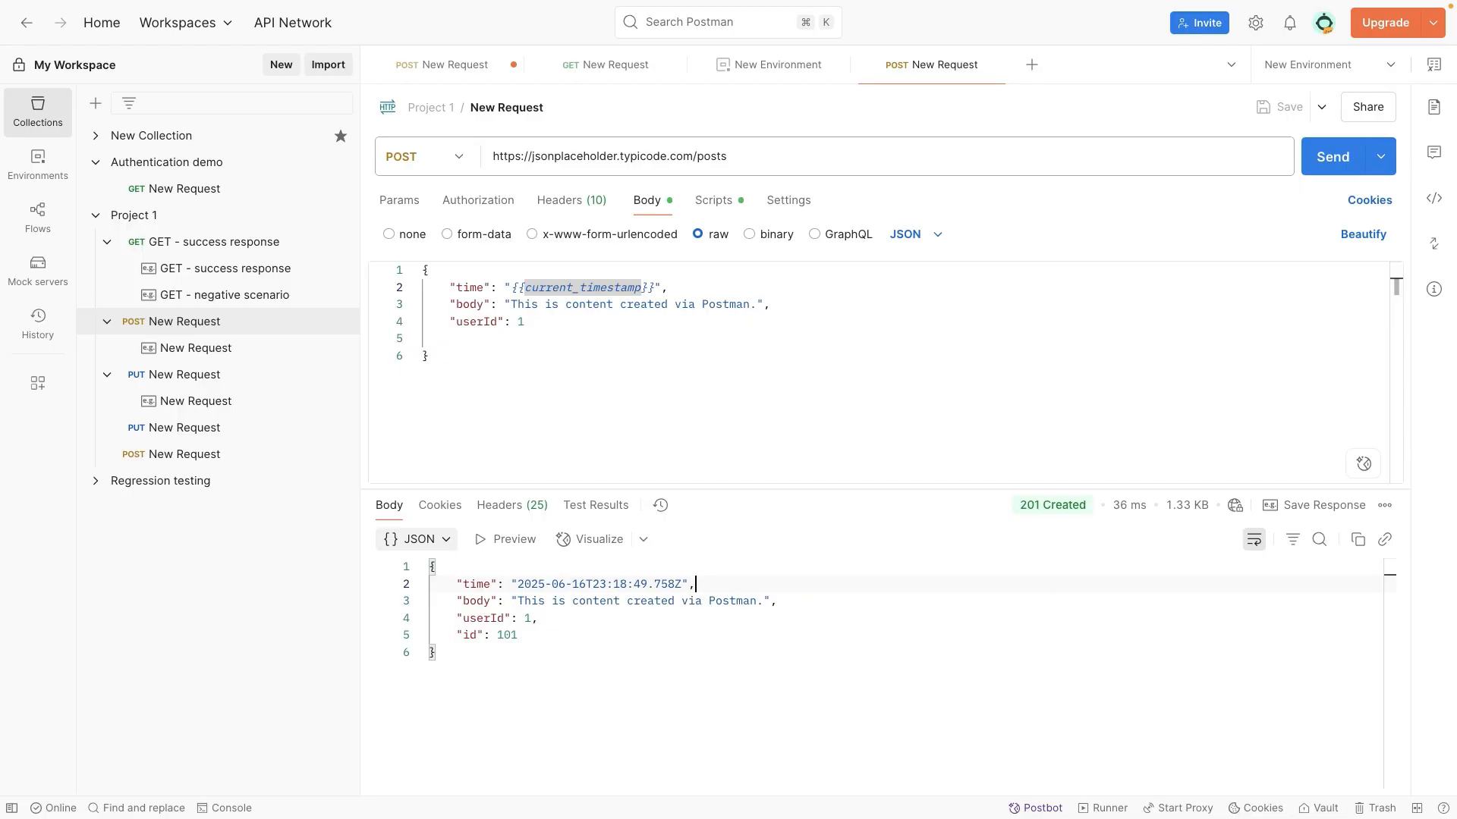
left_click(885, 322)
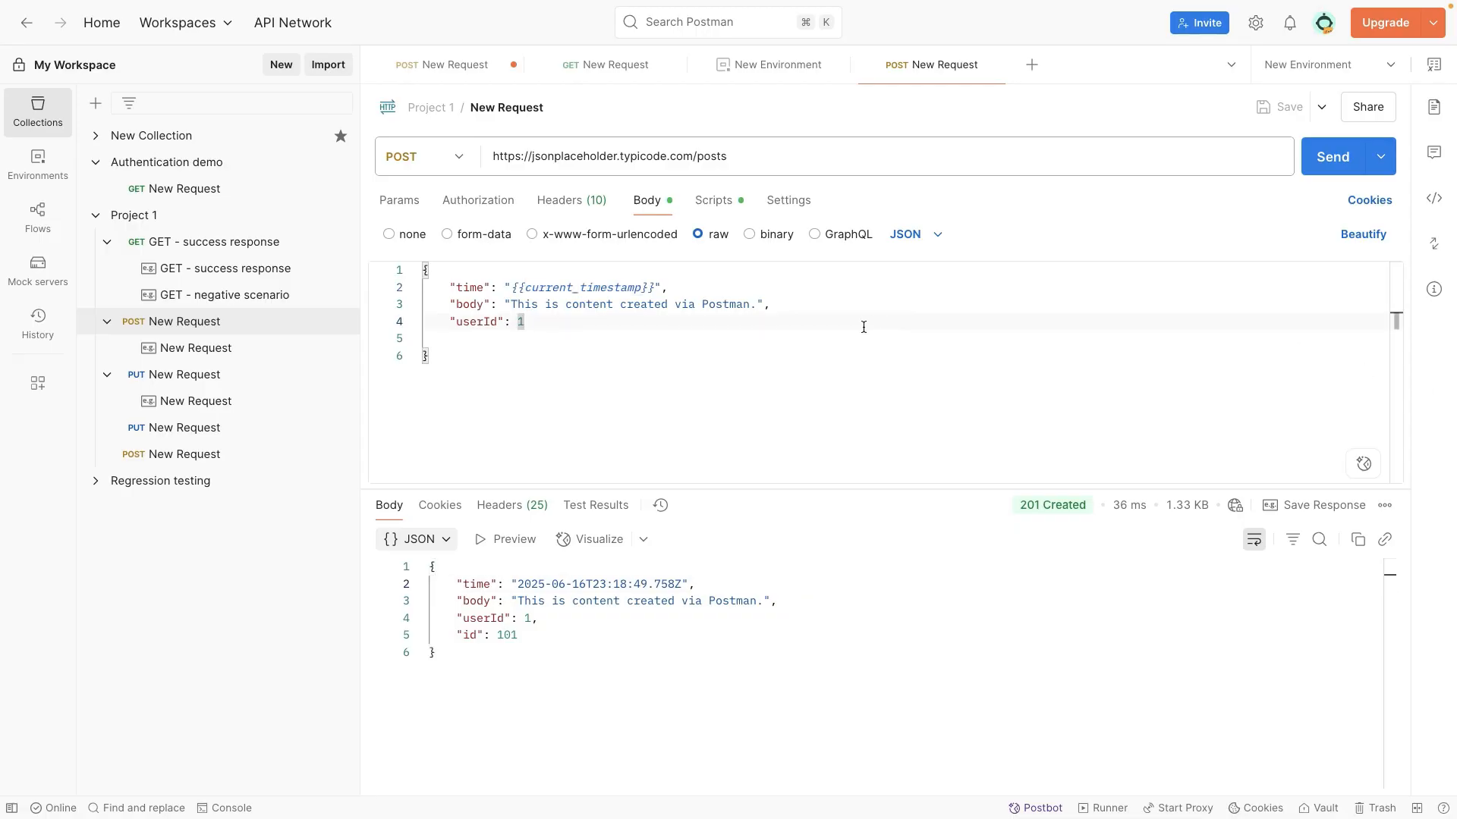
left_click(698, 286)
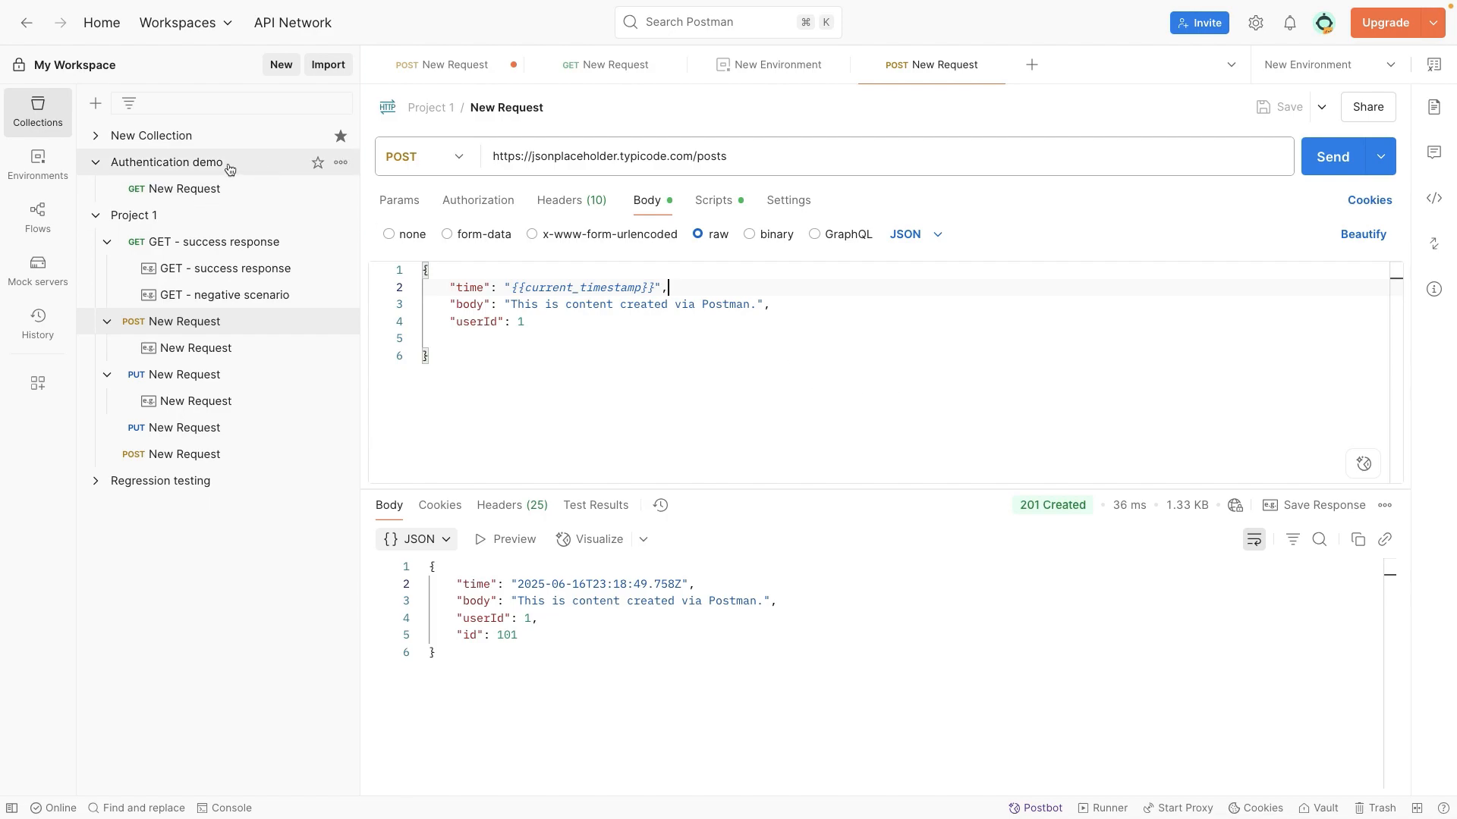
Step: Collapse Project 1, add a new request to the Authentication demo collection and move it above the existing GET request
left_click(97, 214)
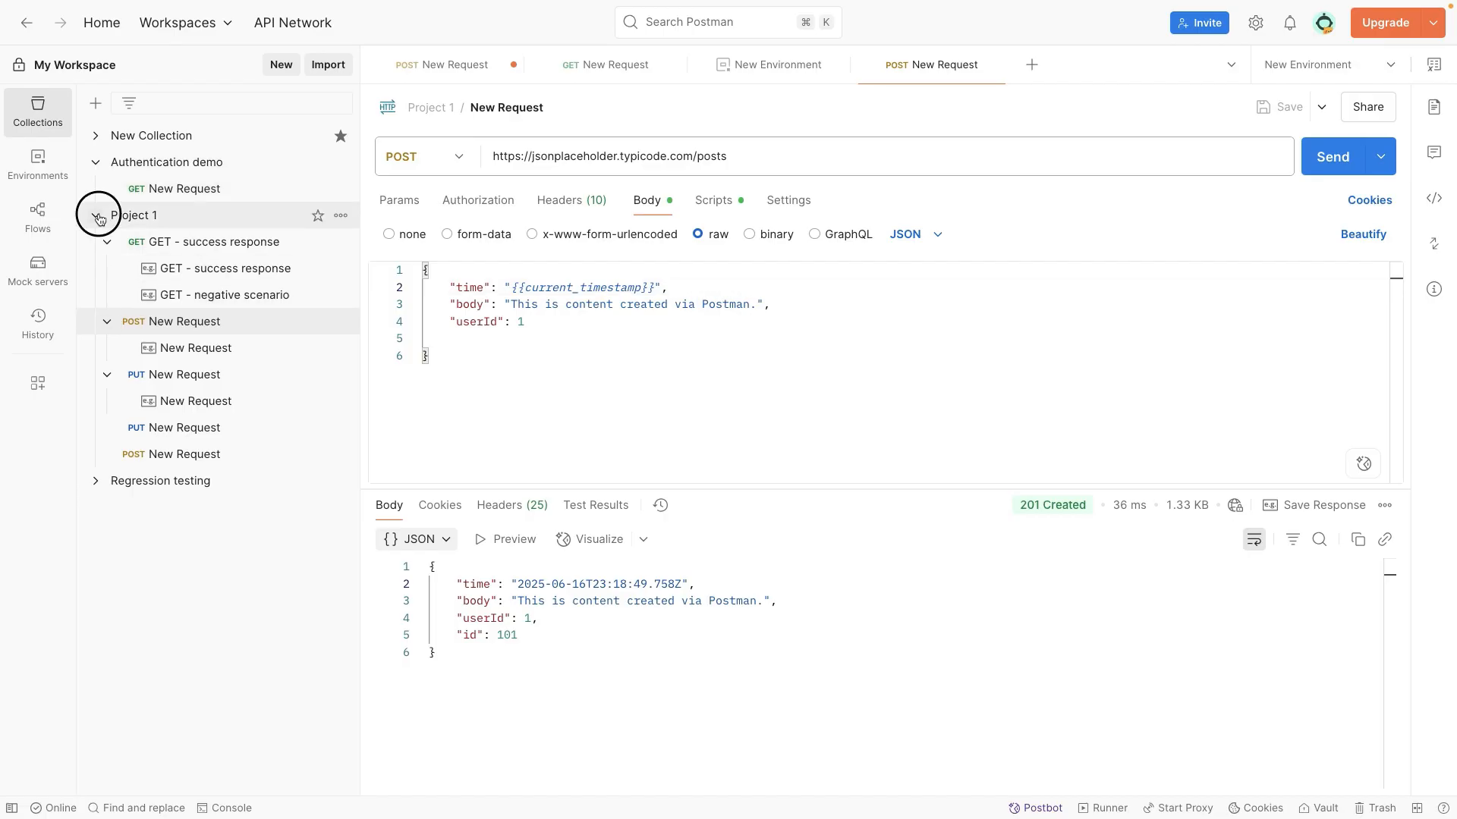
left_click(145, 172)
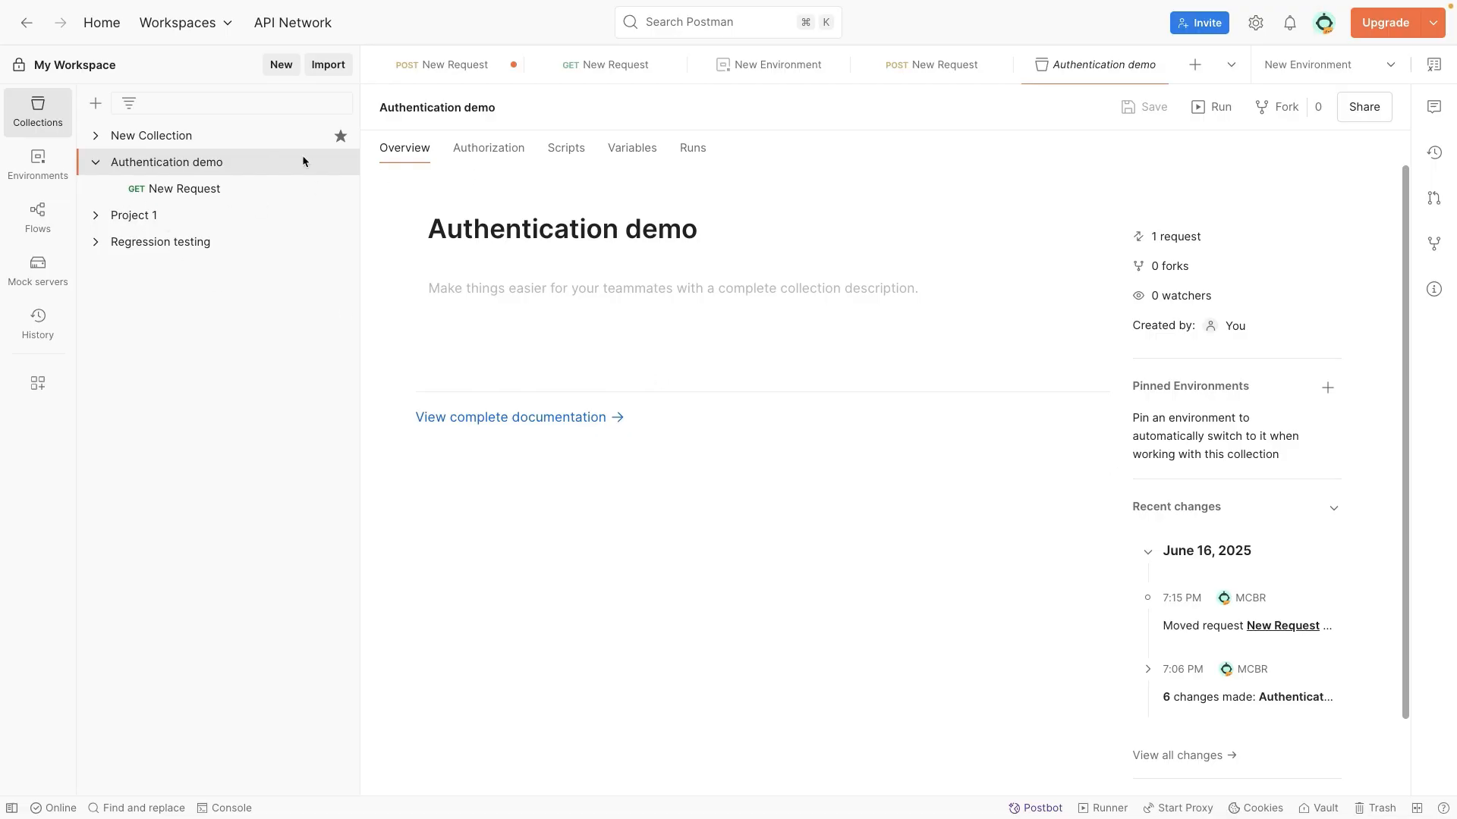
left_click(338, 163)
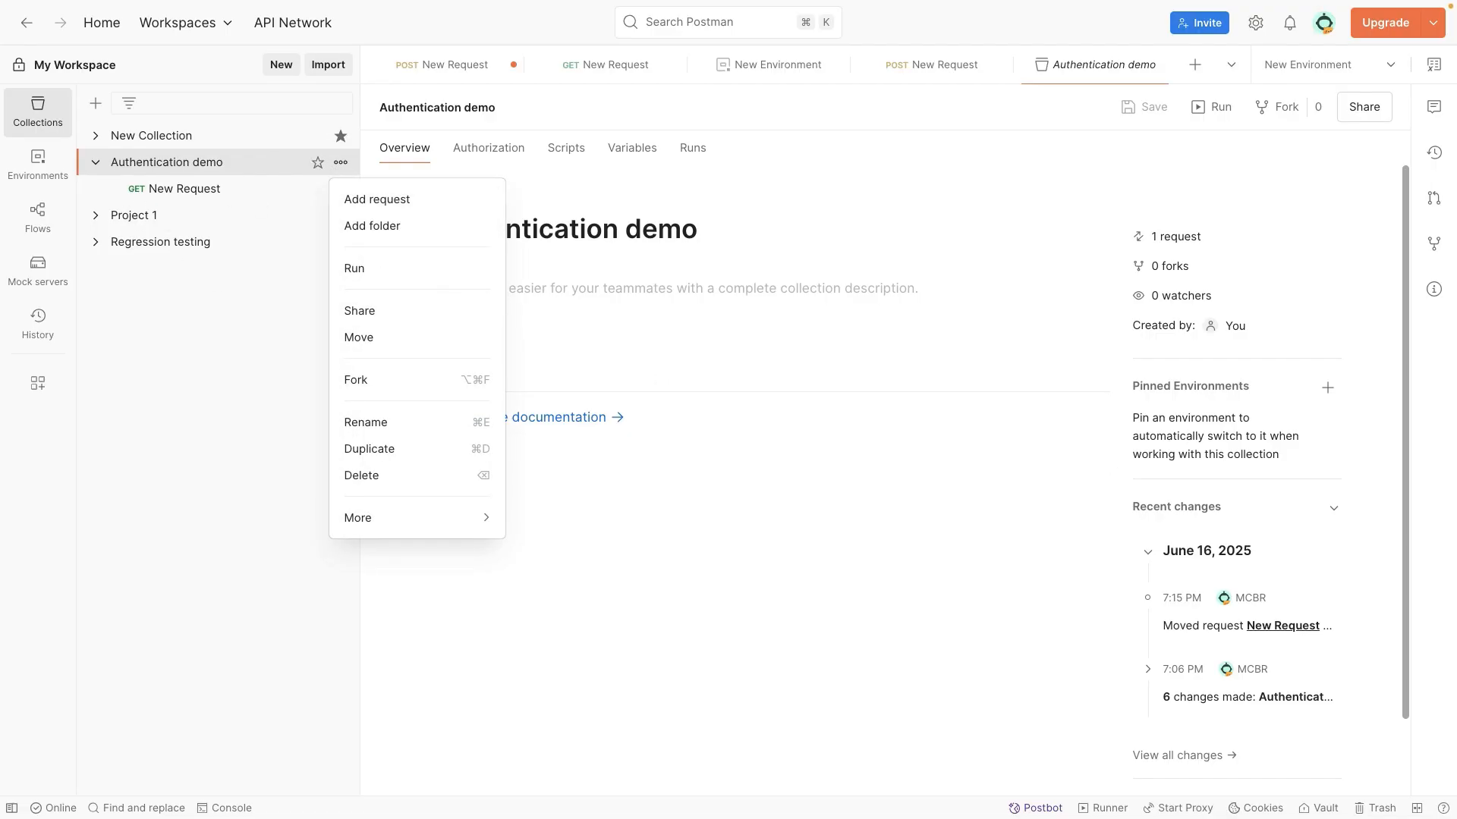
left_click(404, 201)
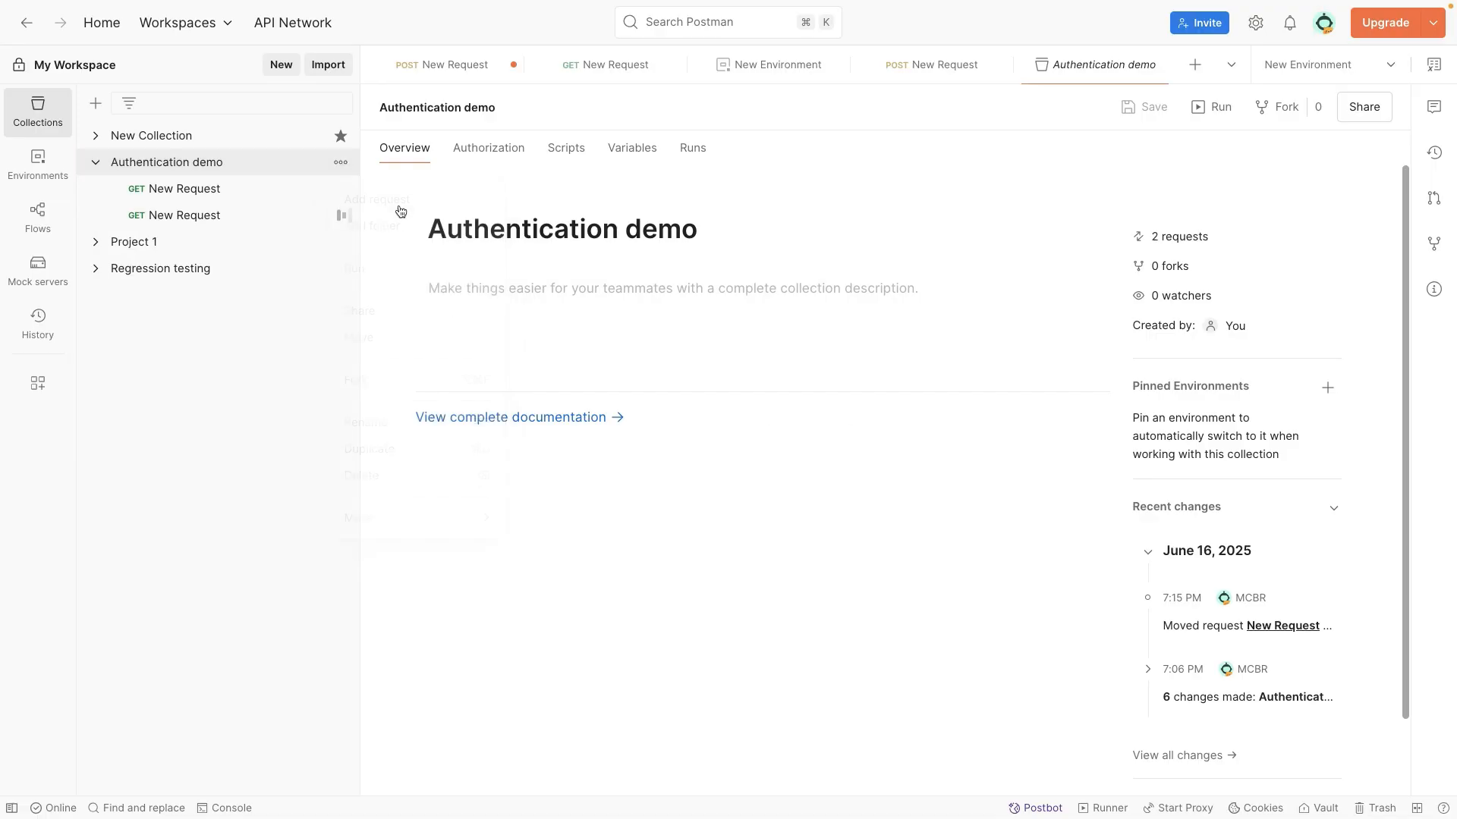
left_click_drag(246, 215, 216, 186)
left_click(451, 156)
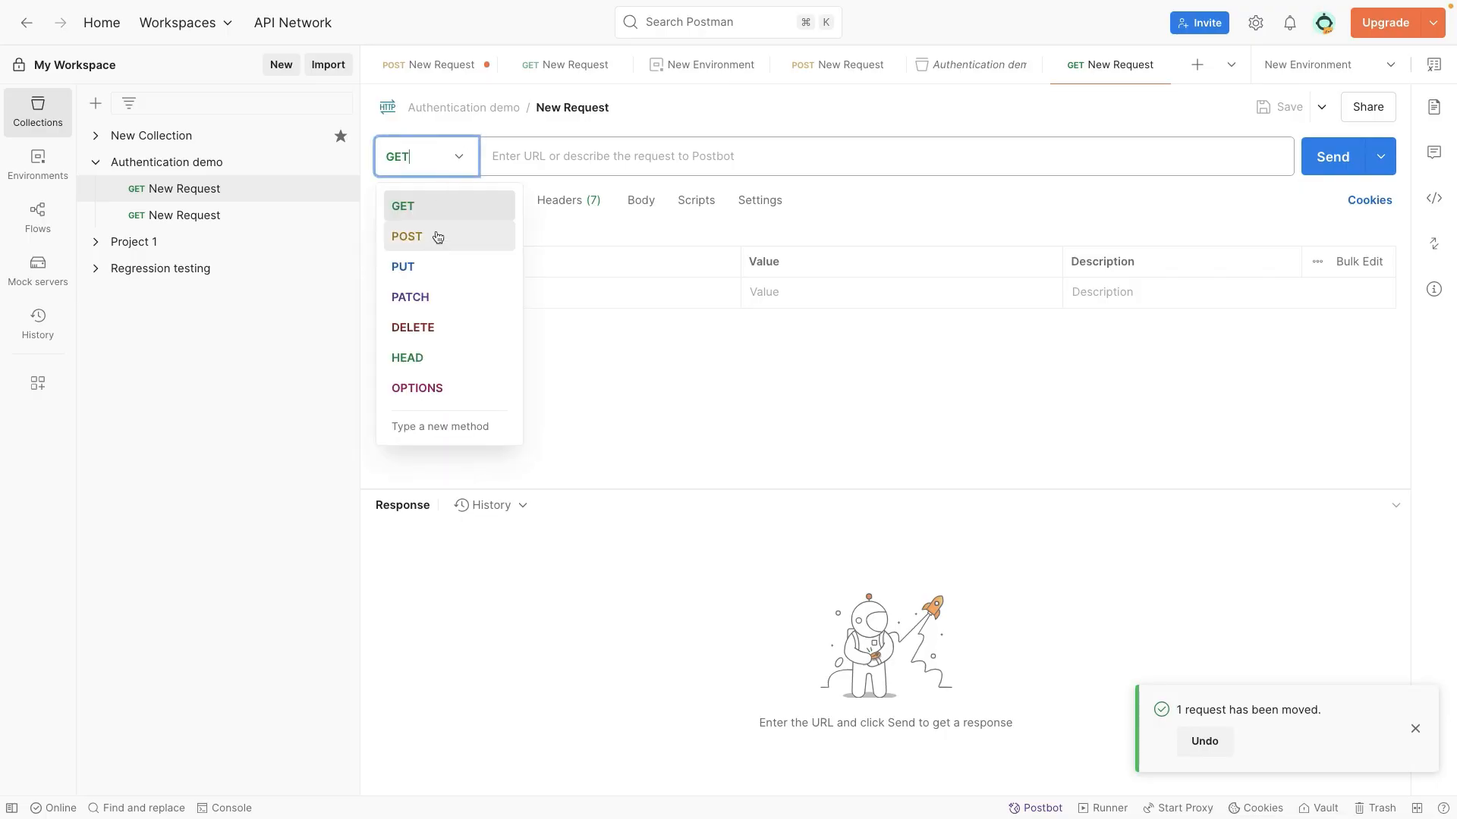
left_click(432, 243)
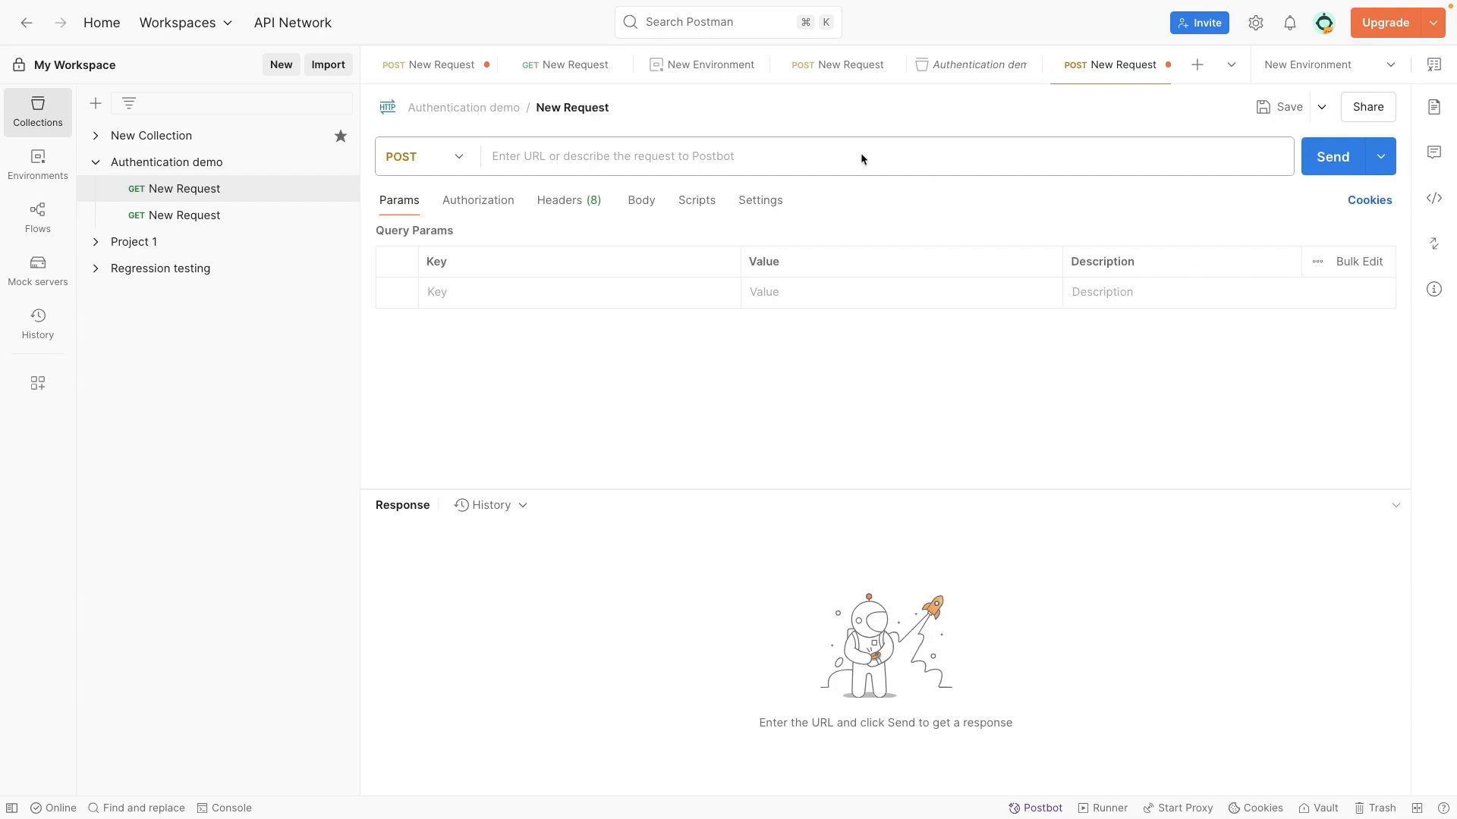
left_click(703, 154)
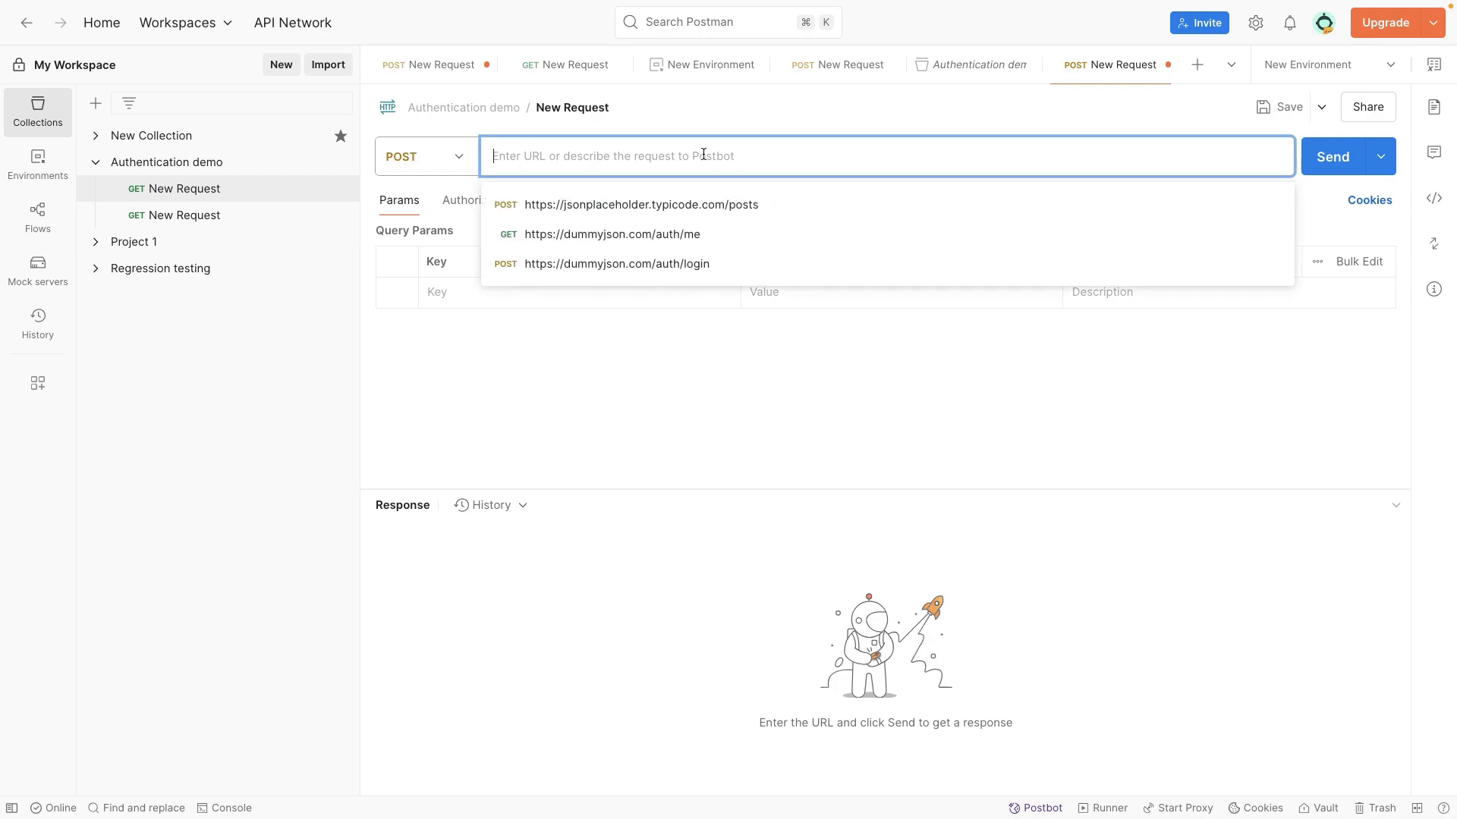
type("https://dummyjson.com/auth/login")
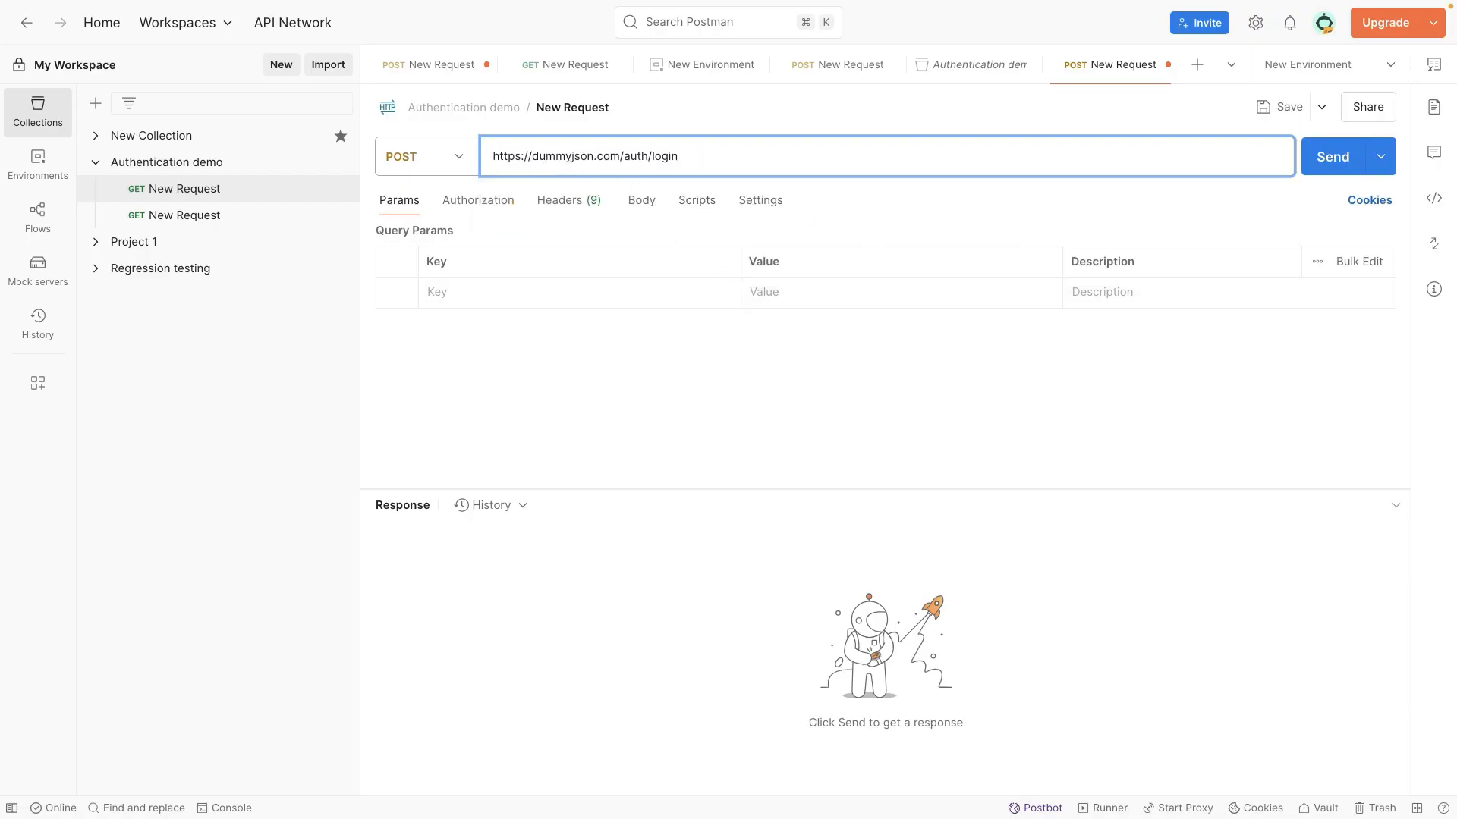
Step: Give the request a raw JSON body with the account's "username" and "password" fields filled in, and save the request
left_click(640, 203)
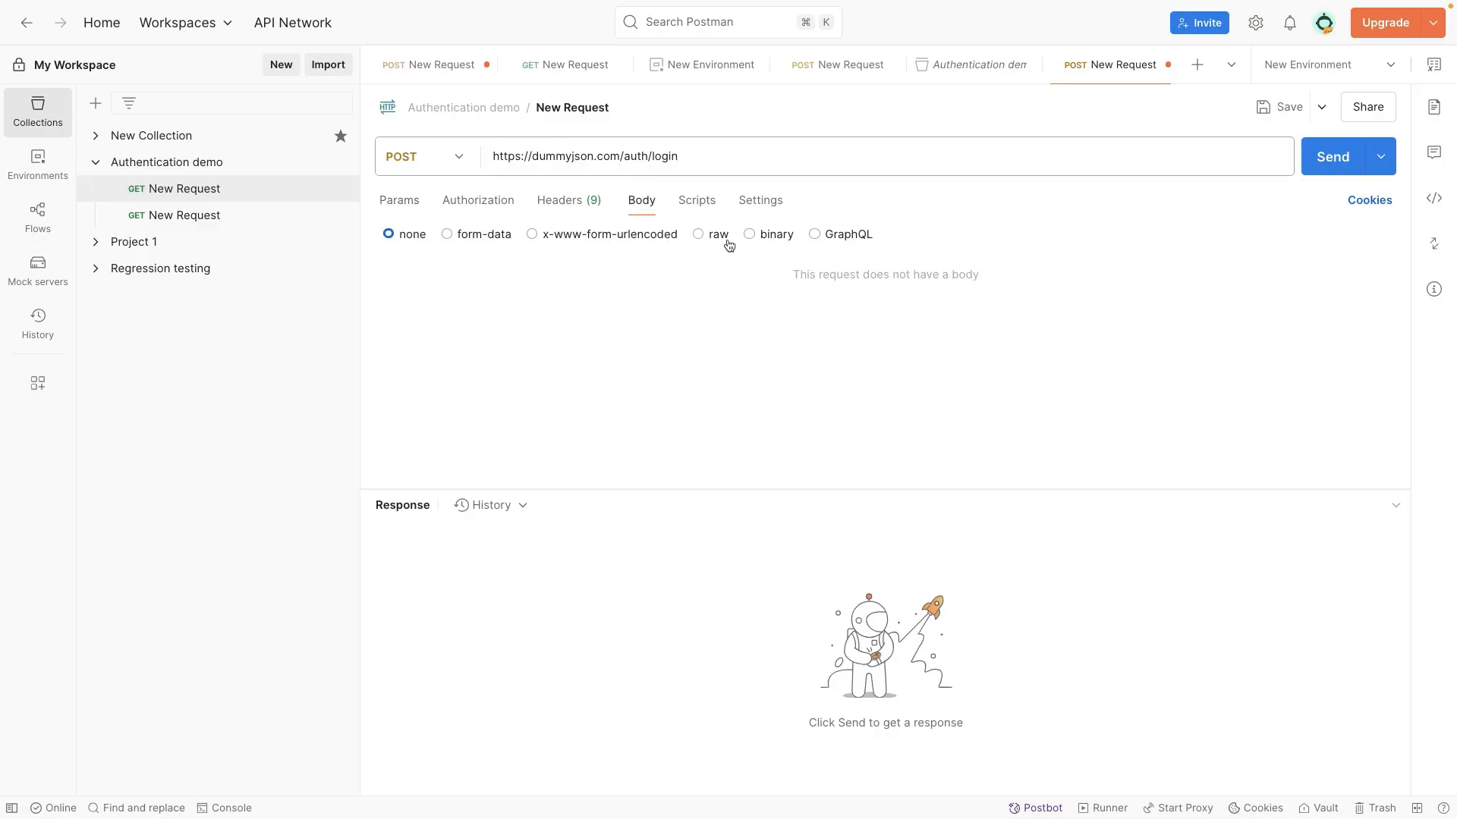
left_click(702, 237)
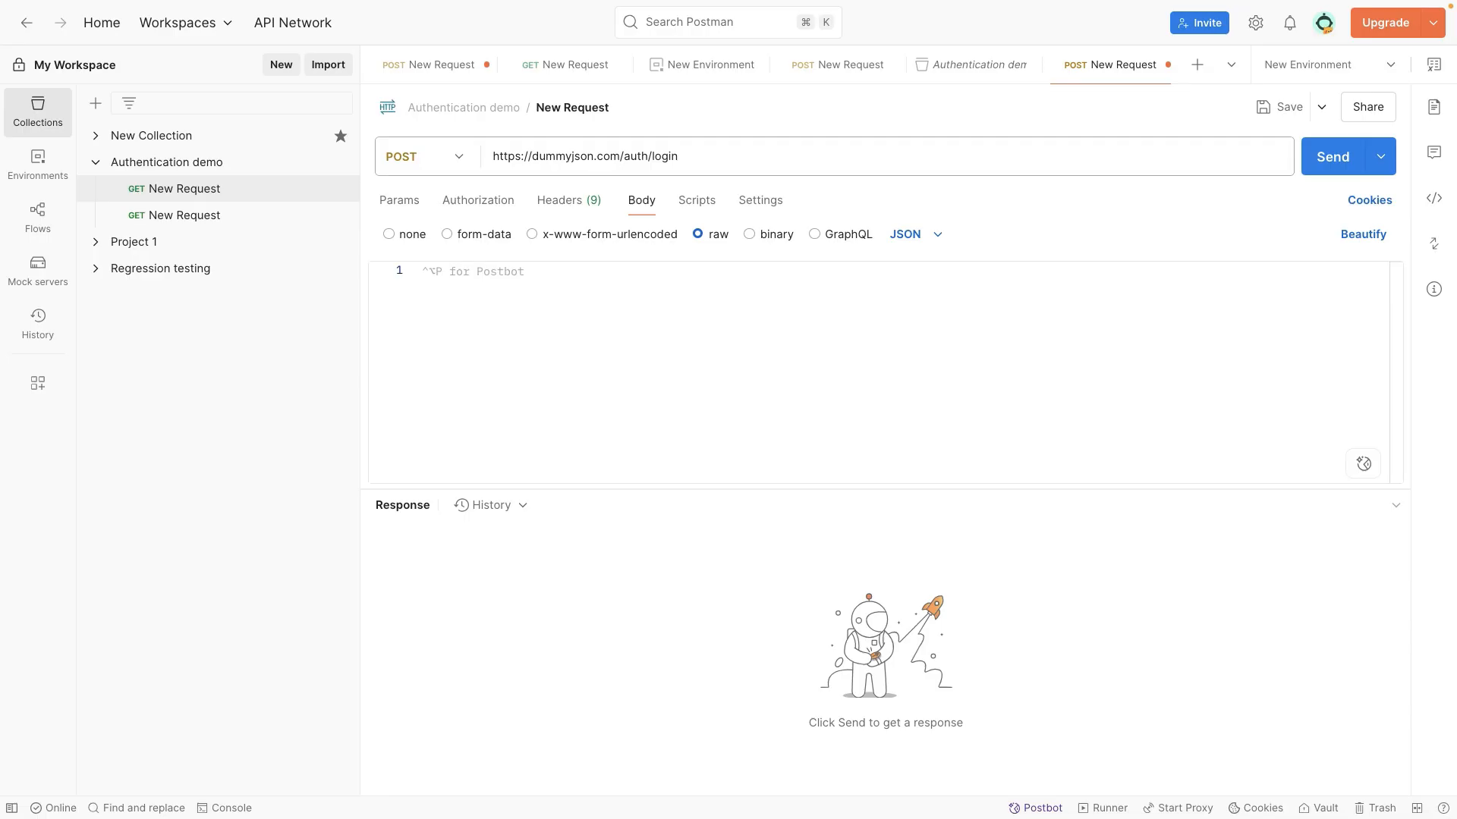
left_click(927, 290)
type("{")
key("Return")
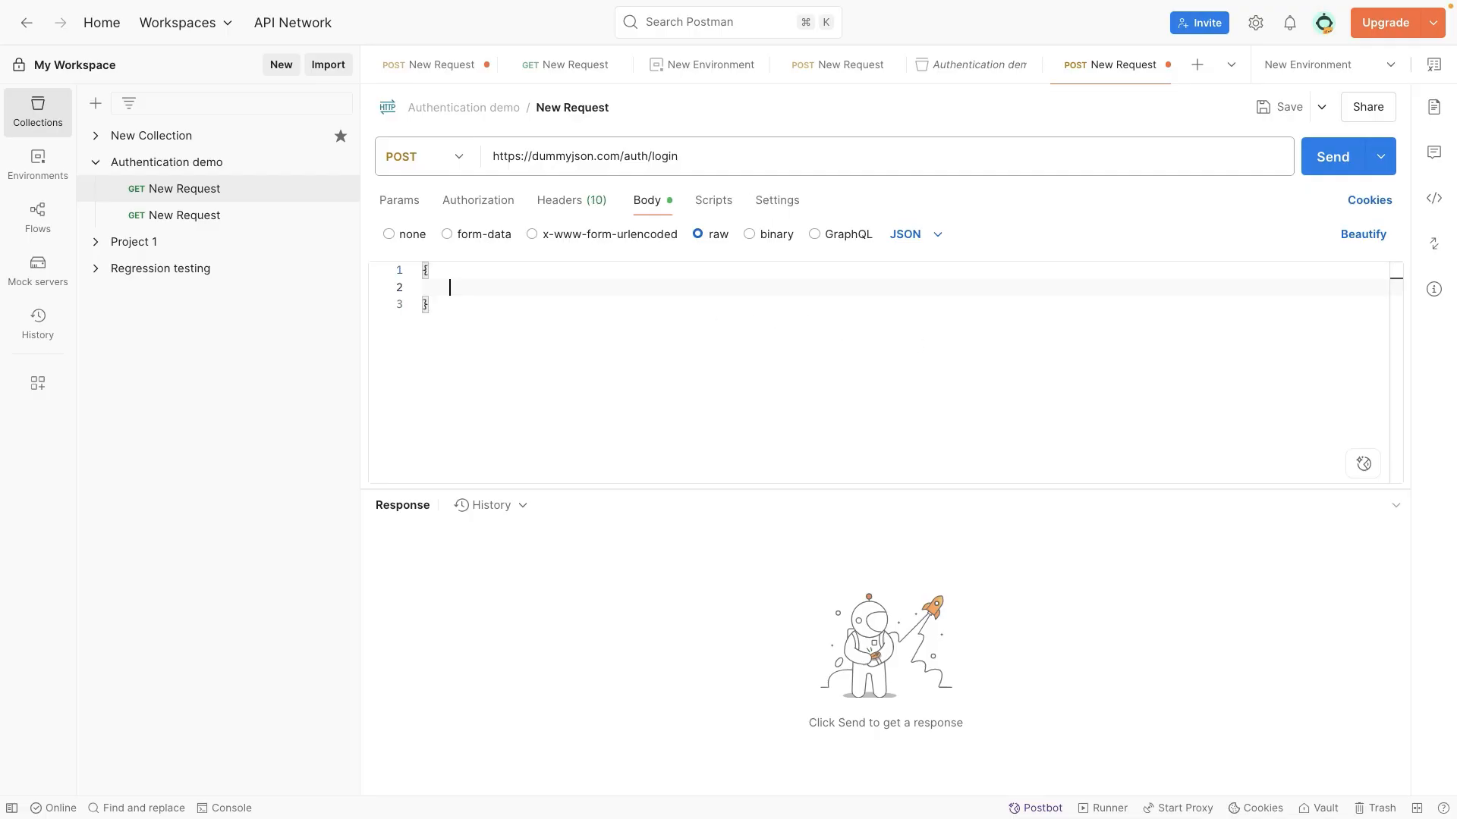
key("ctrl+v")
key("ctrl+s")
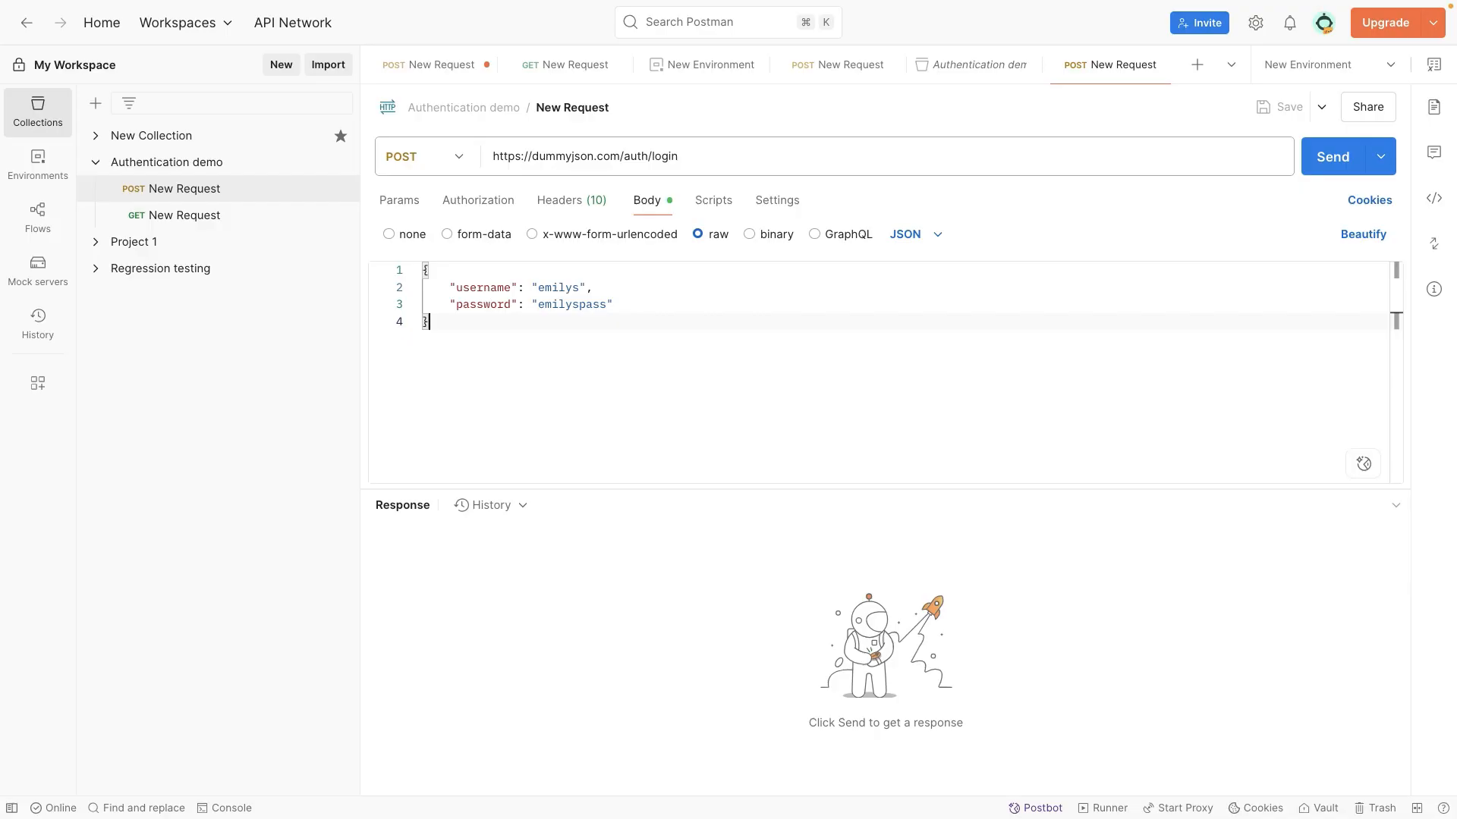
Step: Send the login request, enlarge the response area and highlight the accessToken value in the returned JSON
left_click(1314, 159)
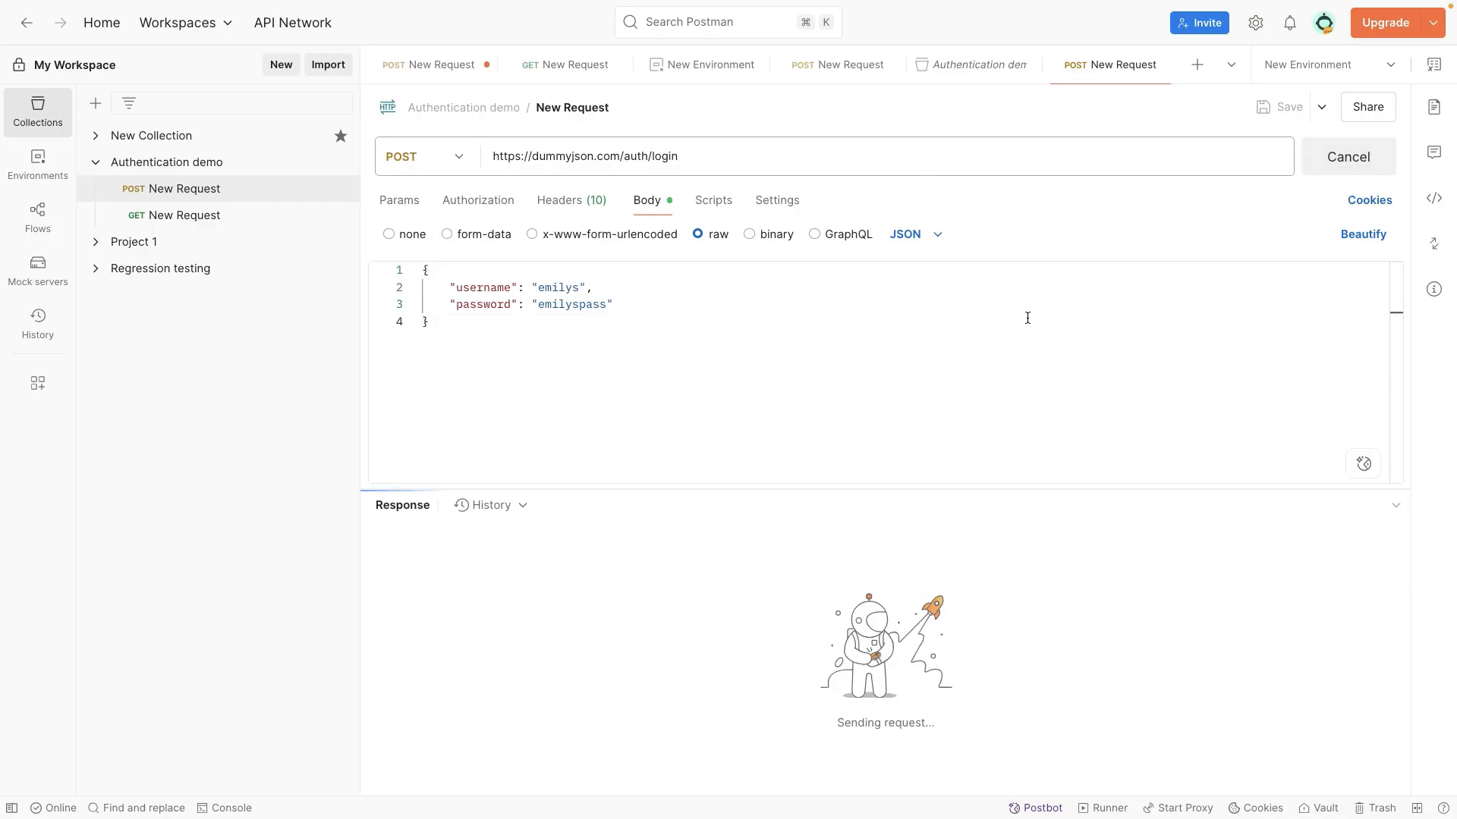
left_click_drag(943, 491, 883, 374)
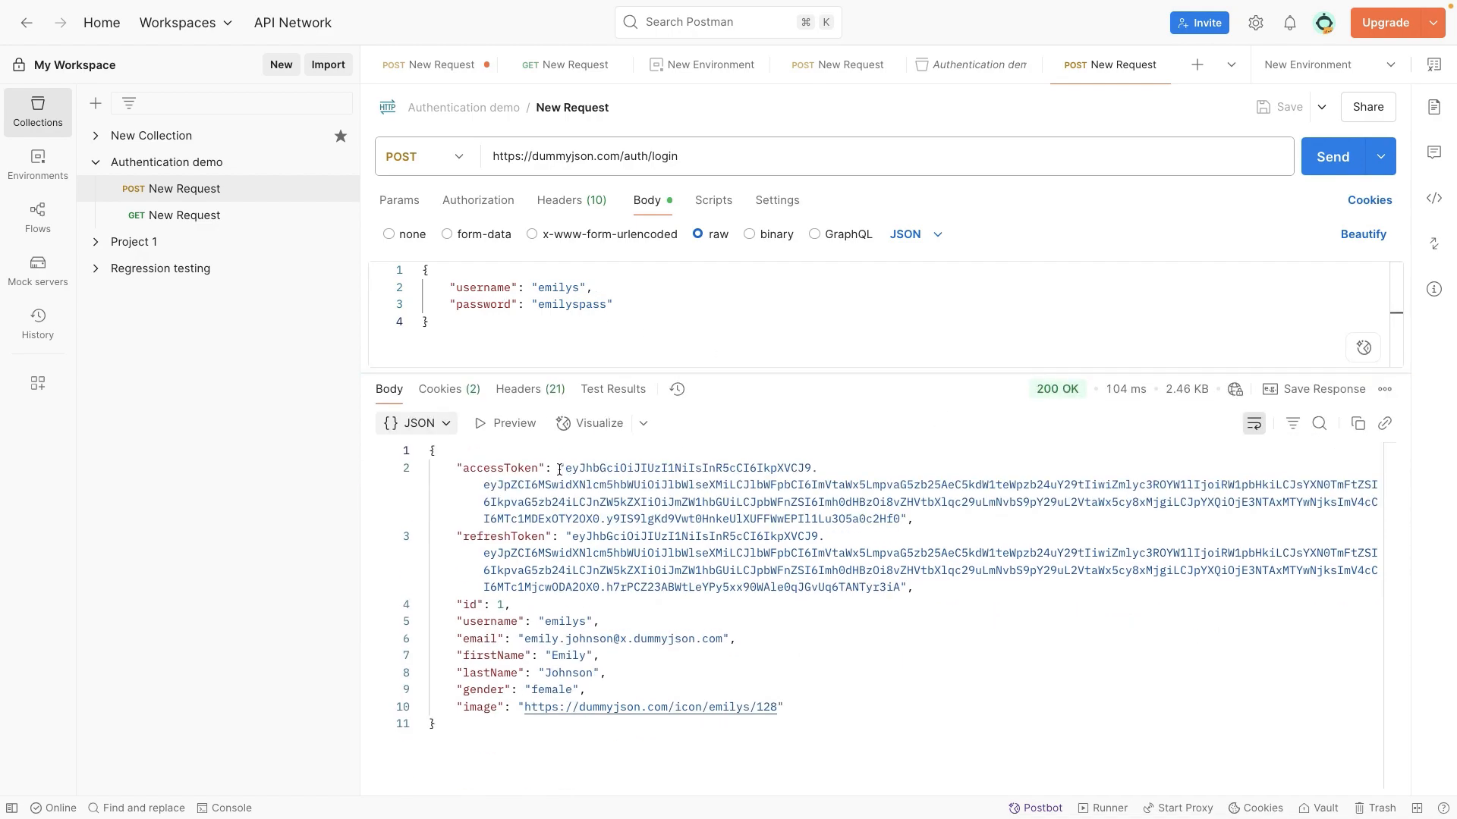
left_click_drag(564, 464, 902, 515)
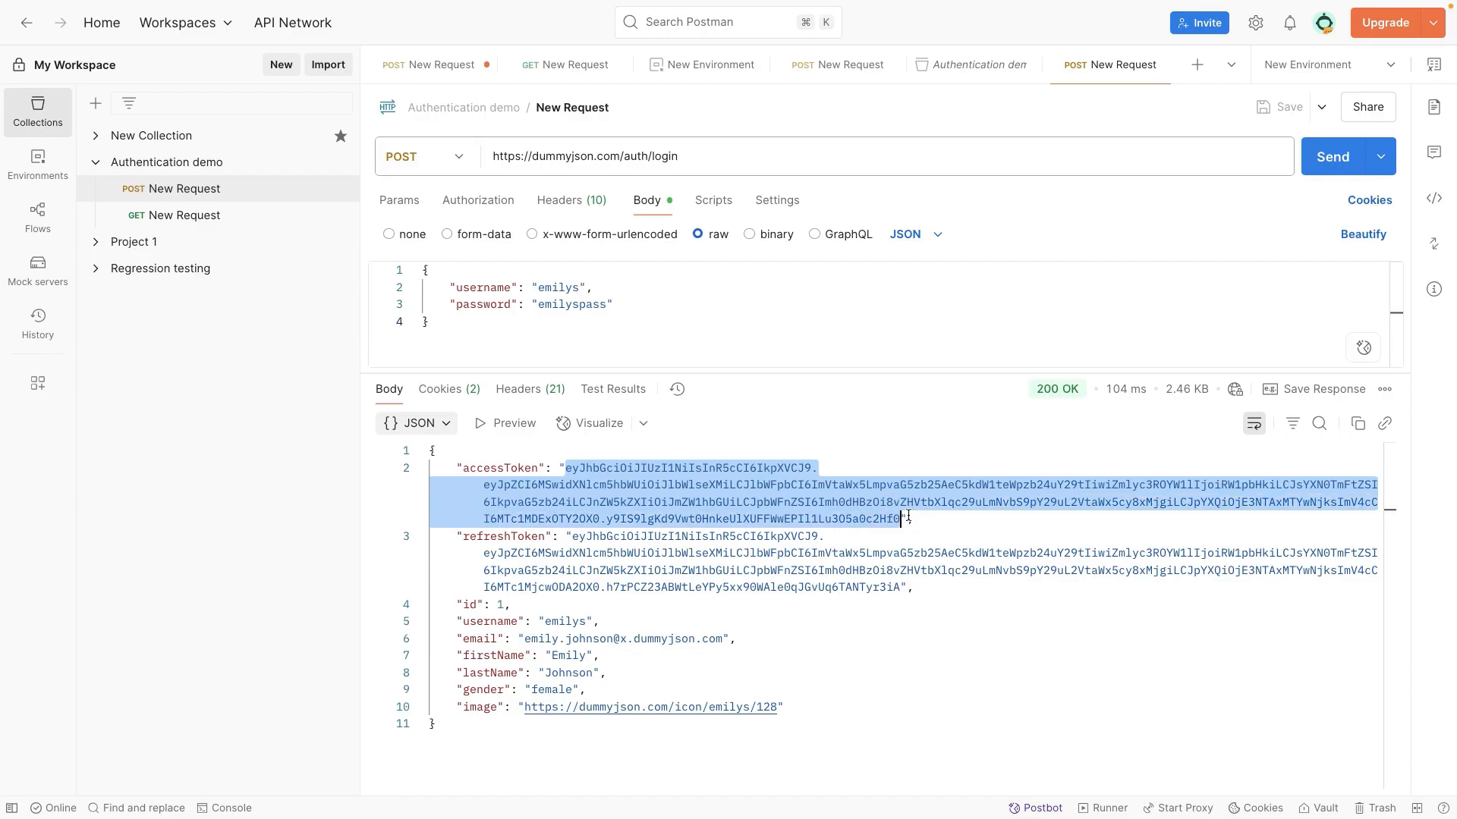
left_click(961, 515)
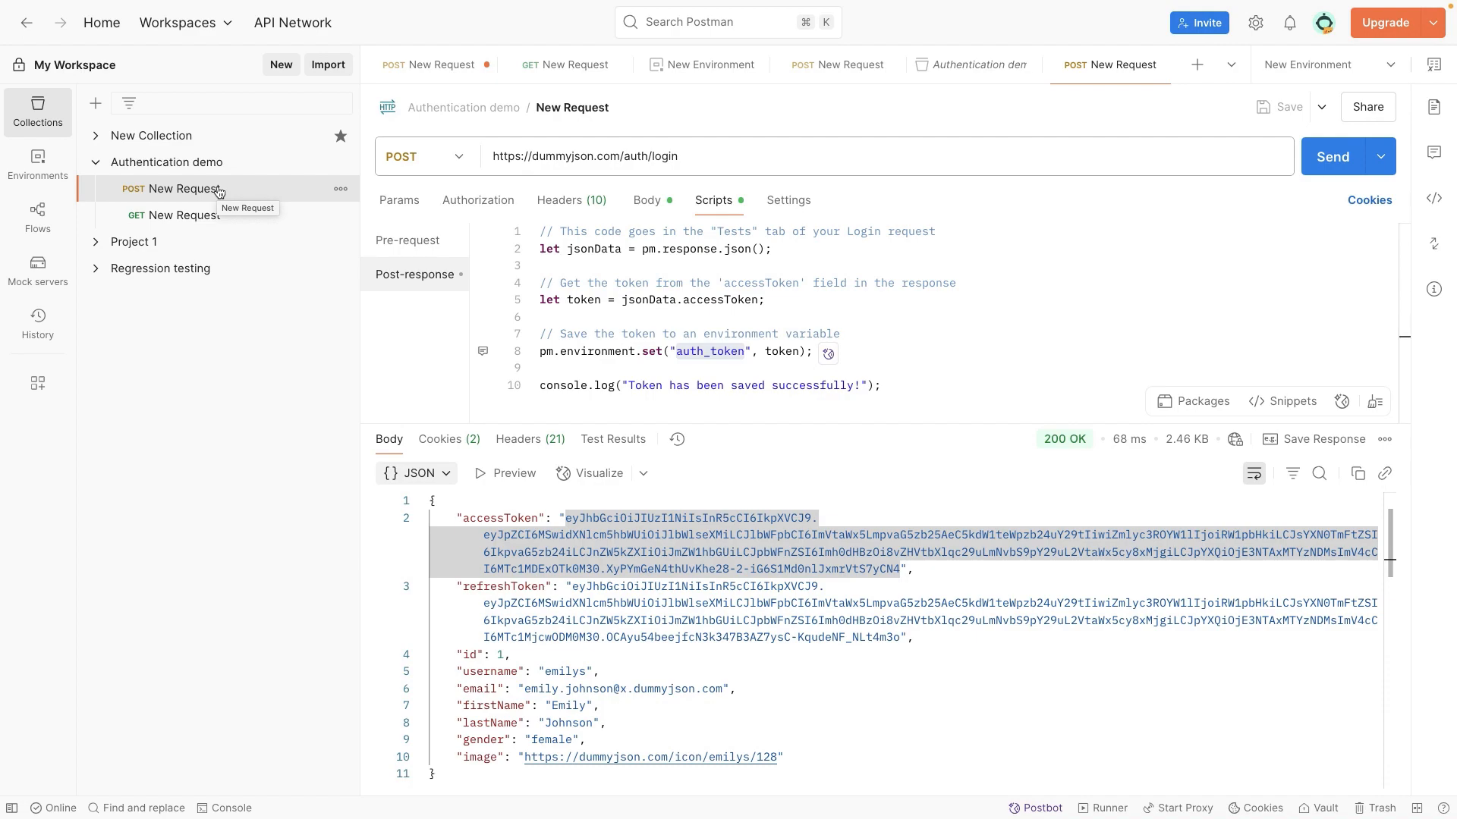
Step: Open the empty pre-request script of the Authentication demo collection for editing
left_click(161, 165)
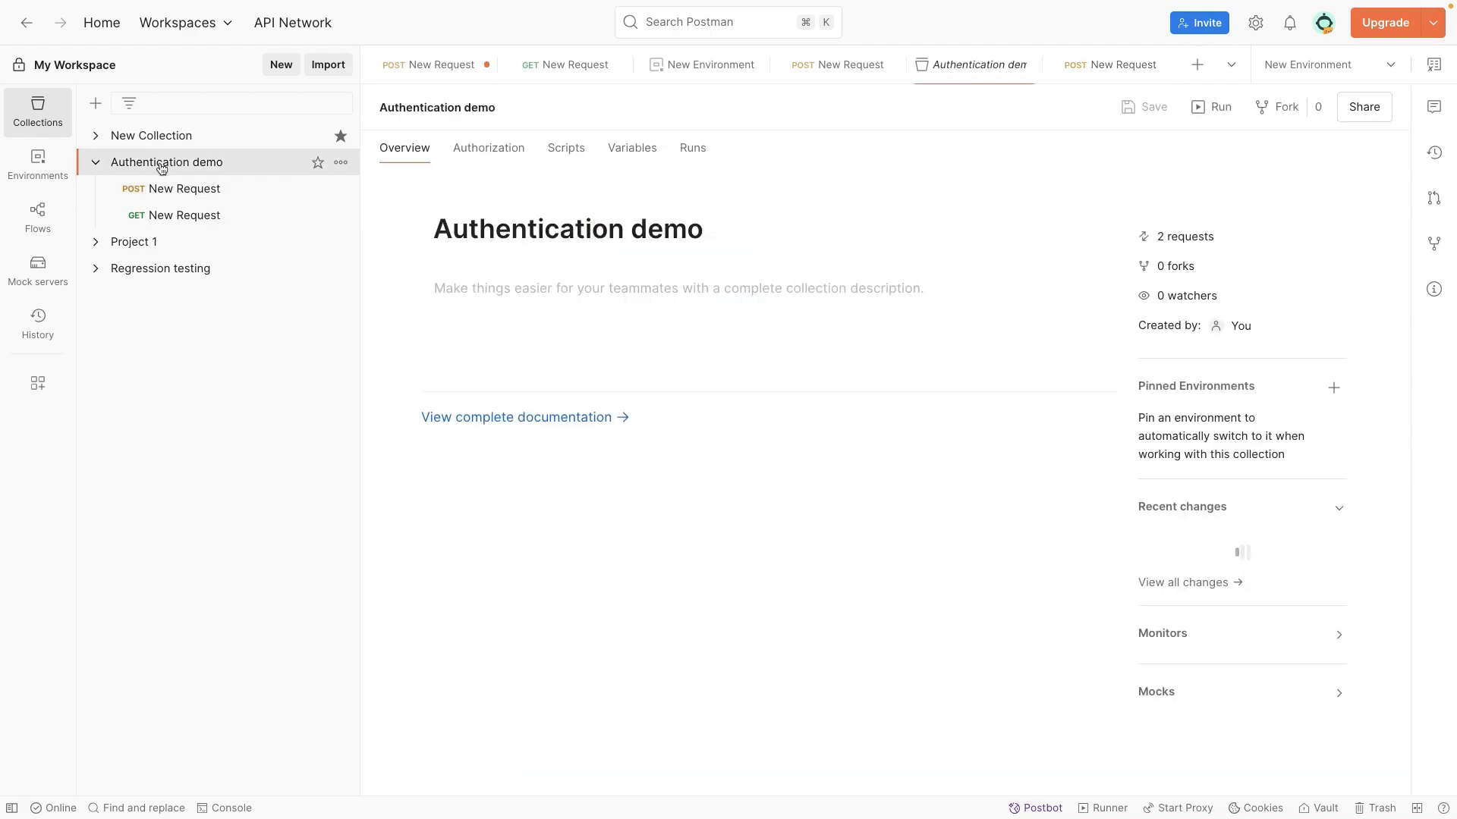
left_click(567, 155)
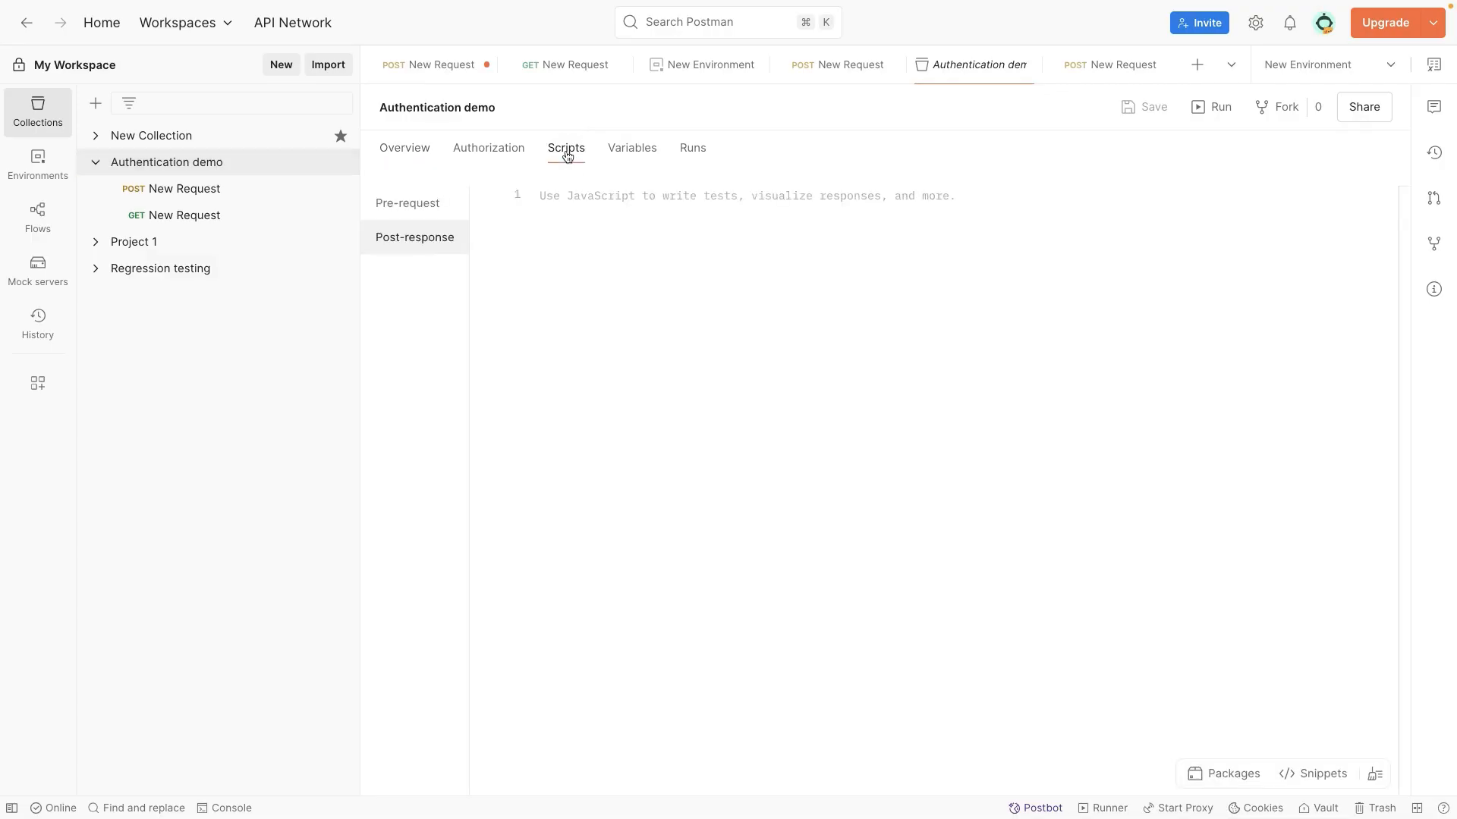
left_click(400, 202)
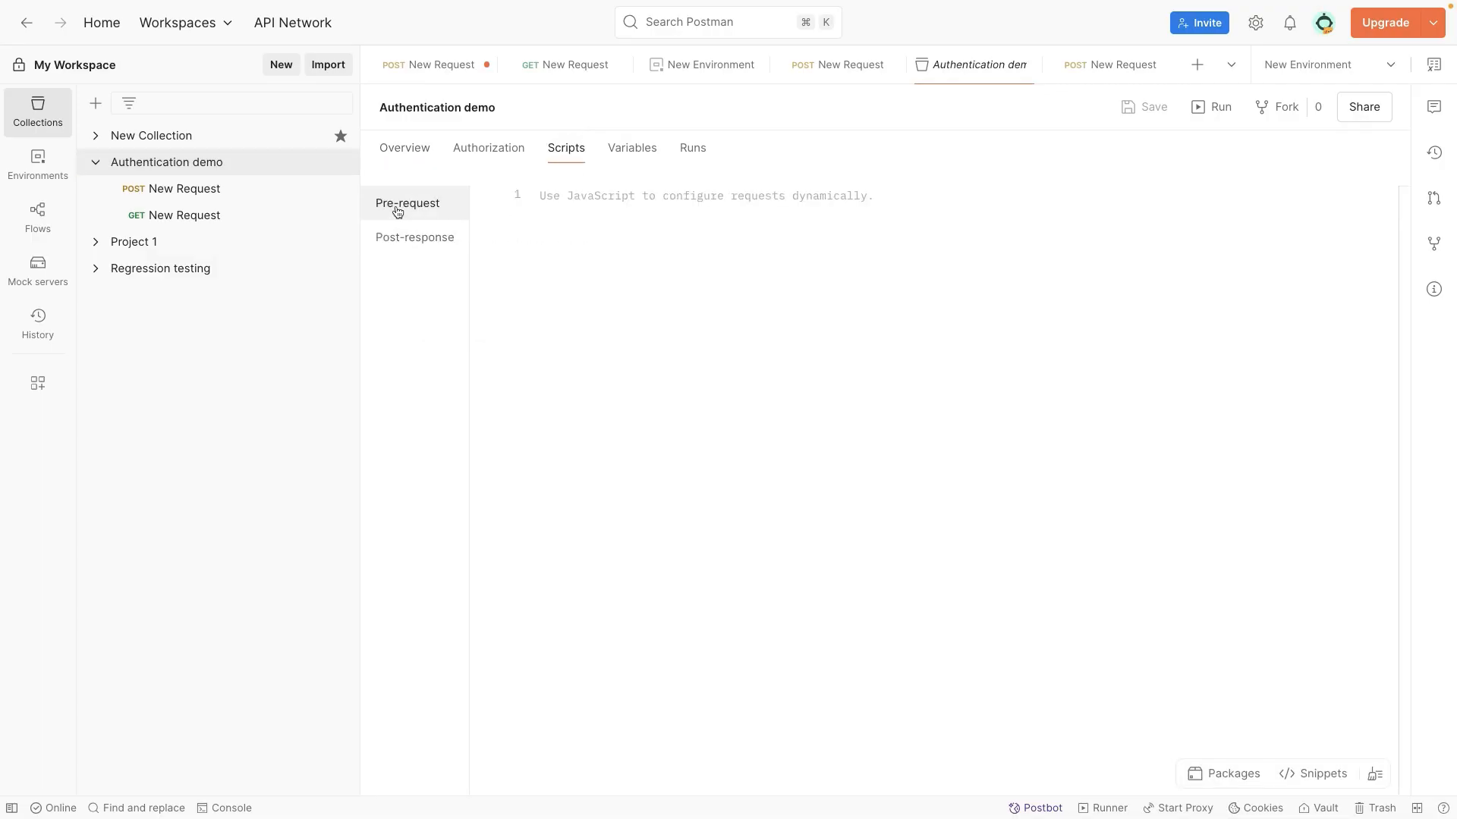
left_click(615, 207)
key("super+v")
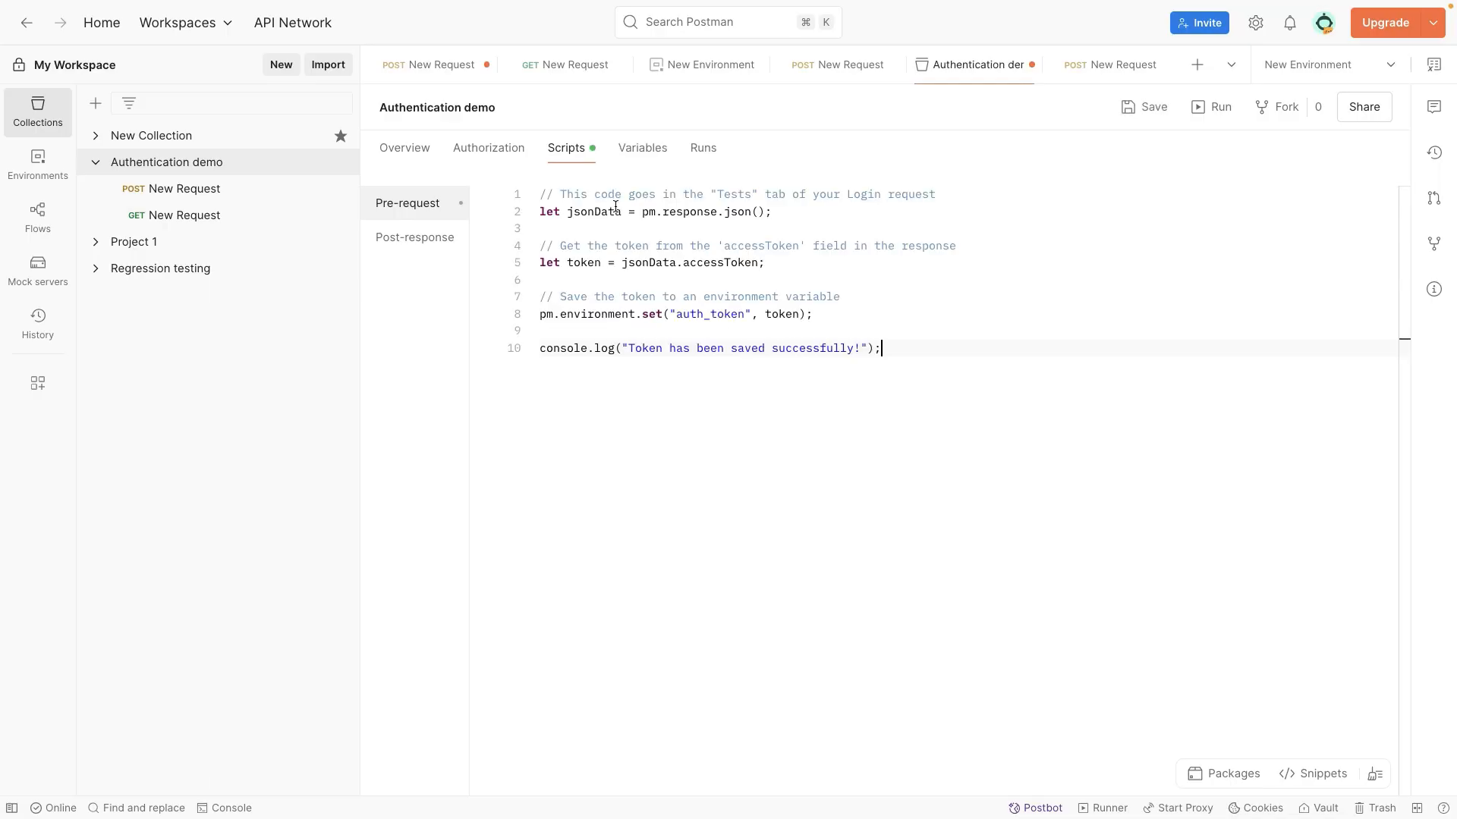
key("super+s")
key("super+a")
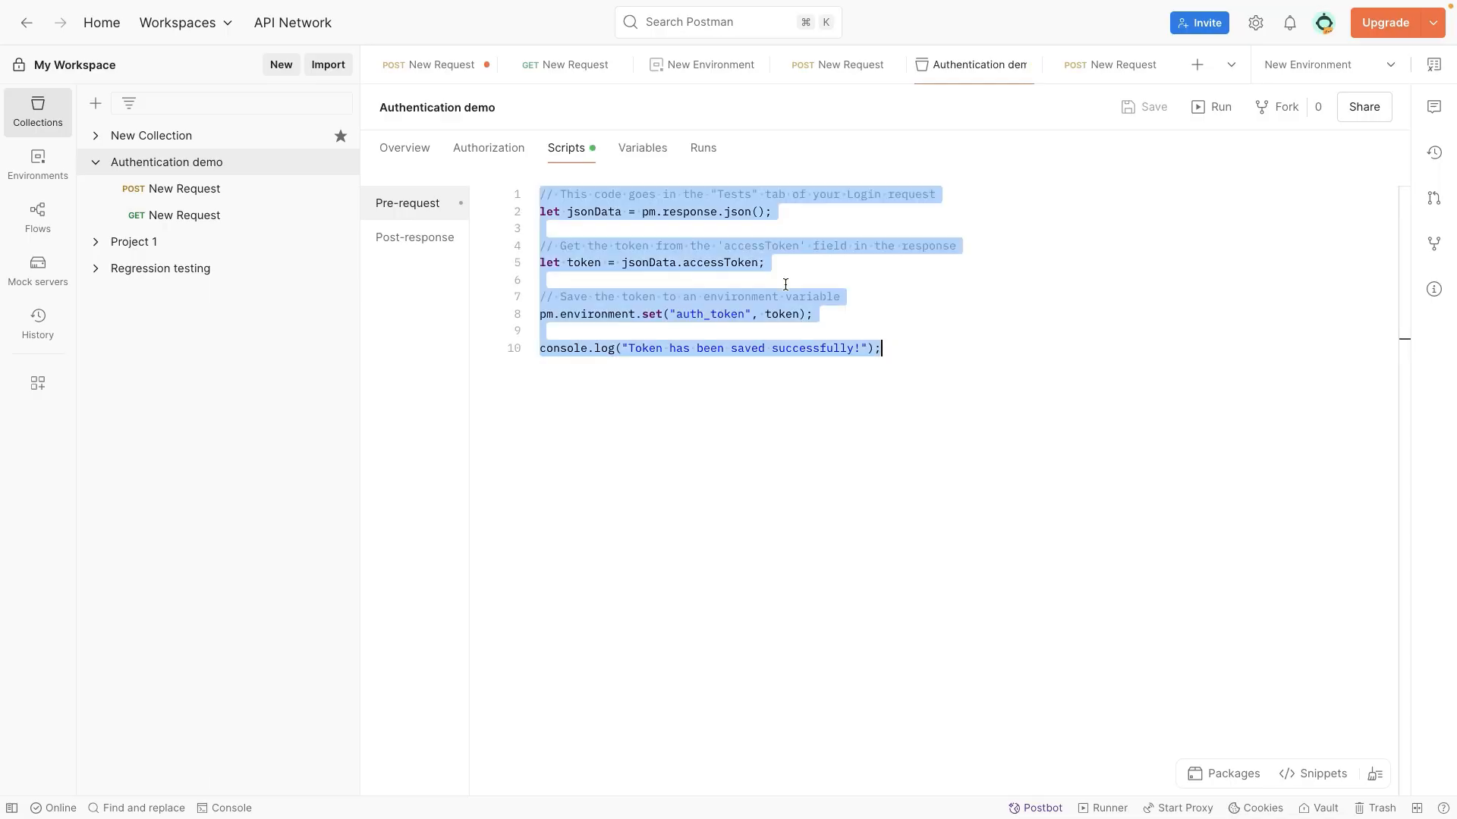
key("BackSpace")
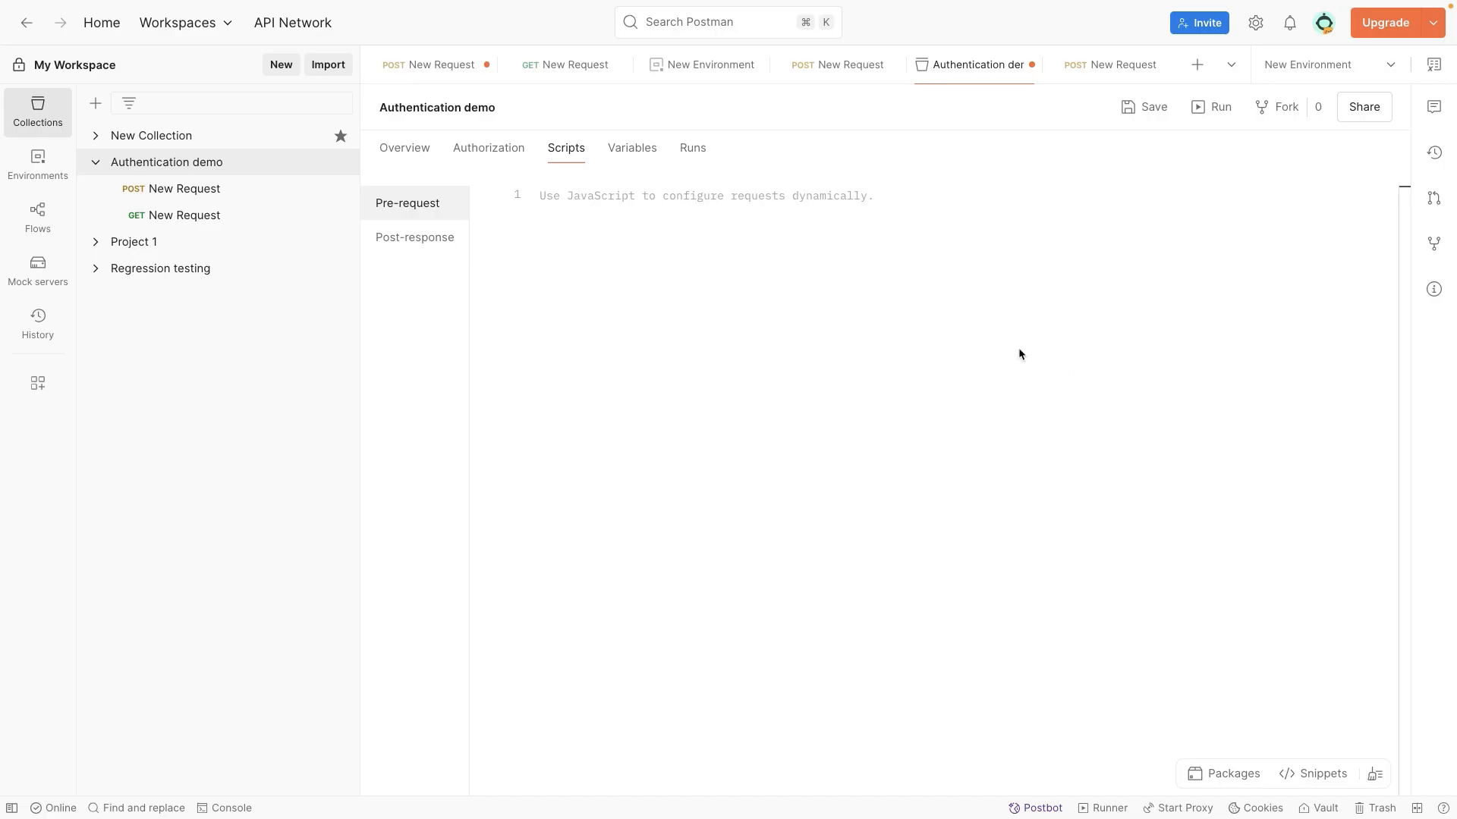
key("super+v")
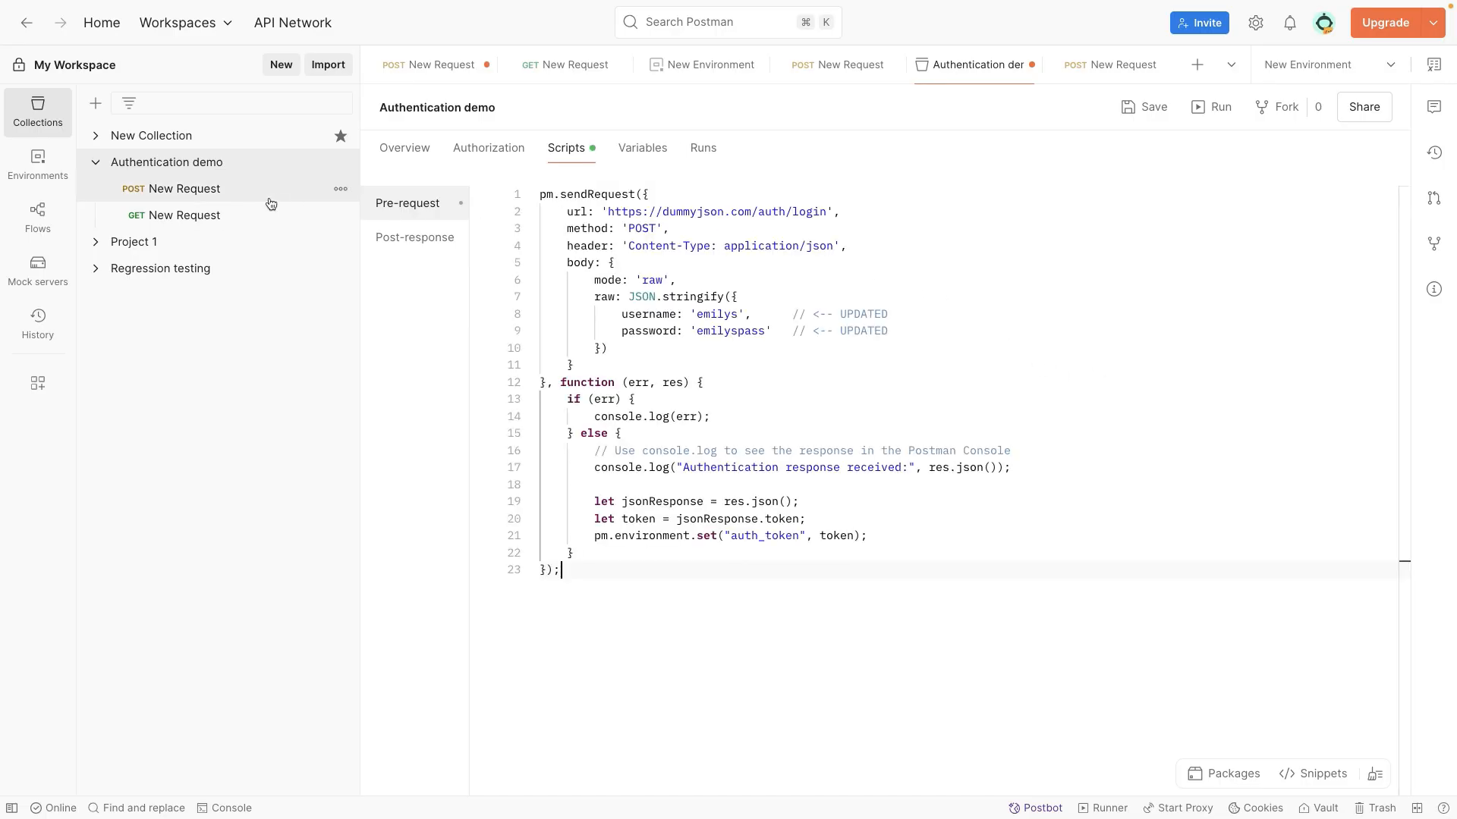
mouse_move(550, 197)
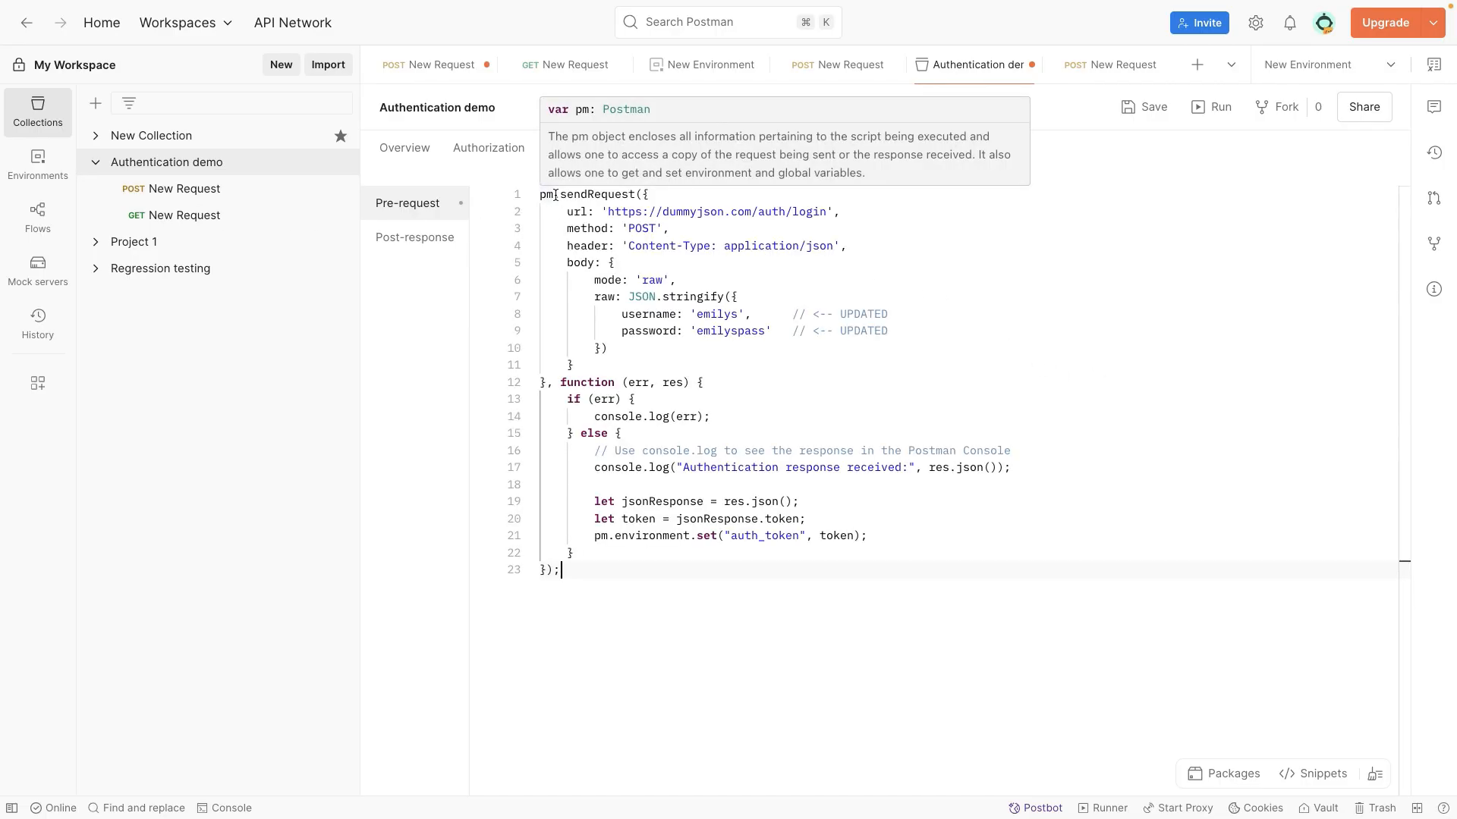
Step: Review the POST login request's parameters, URL and post-response script, focusing on the auth_token environment variable
left_click(199, 187)
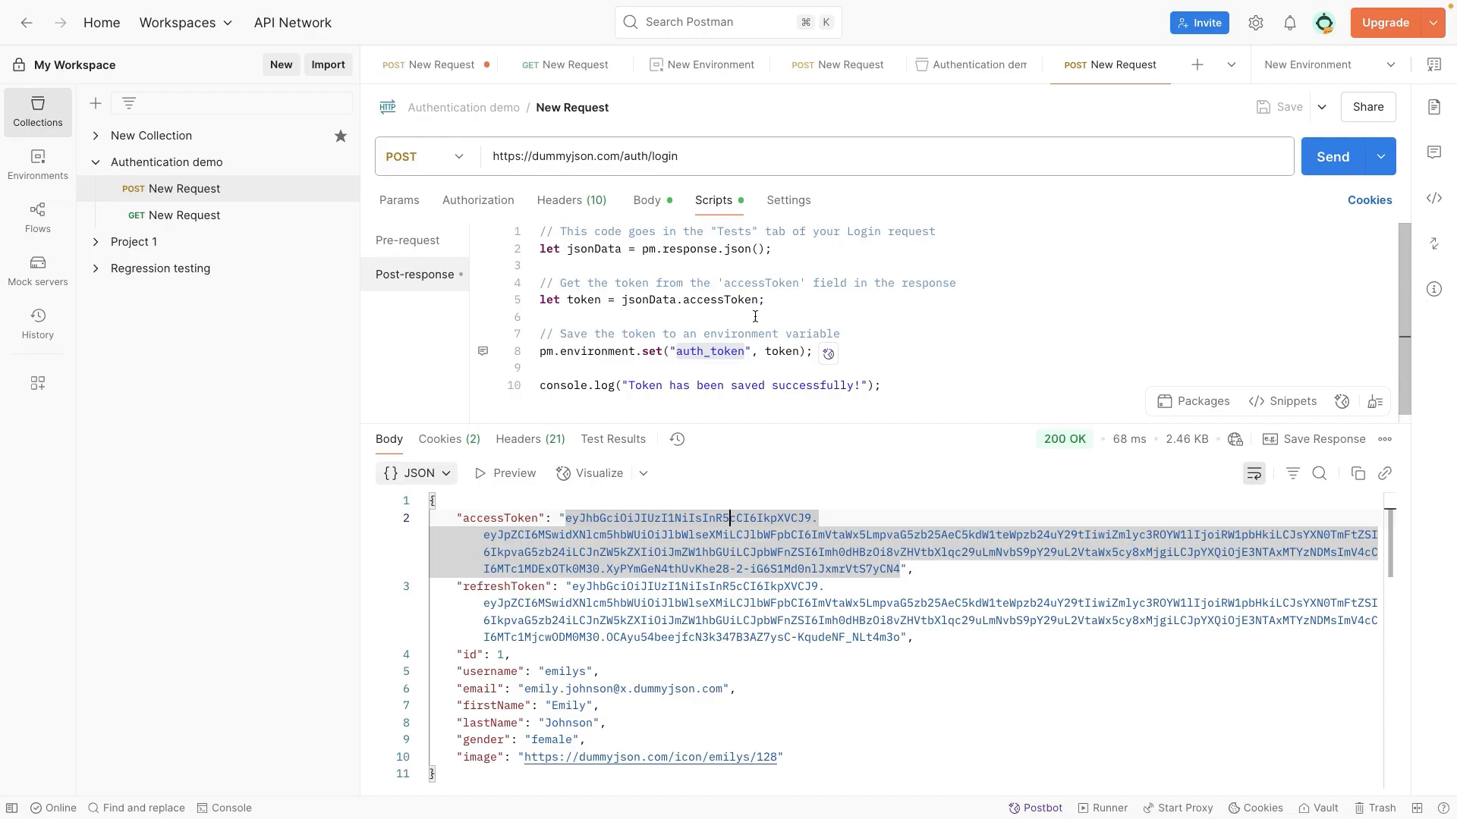
left_click(411, 201)
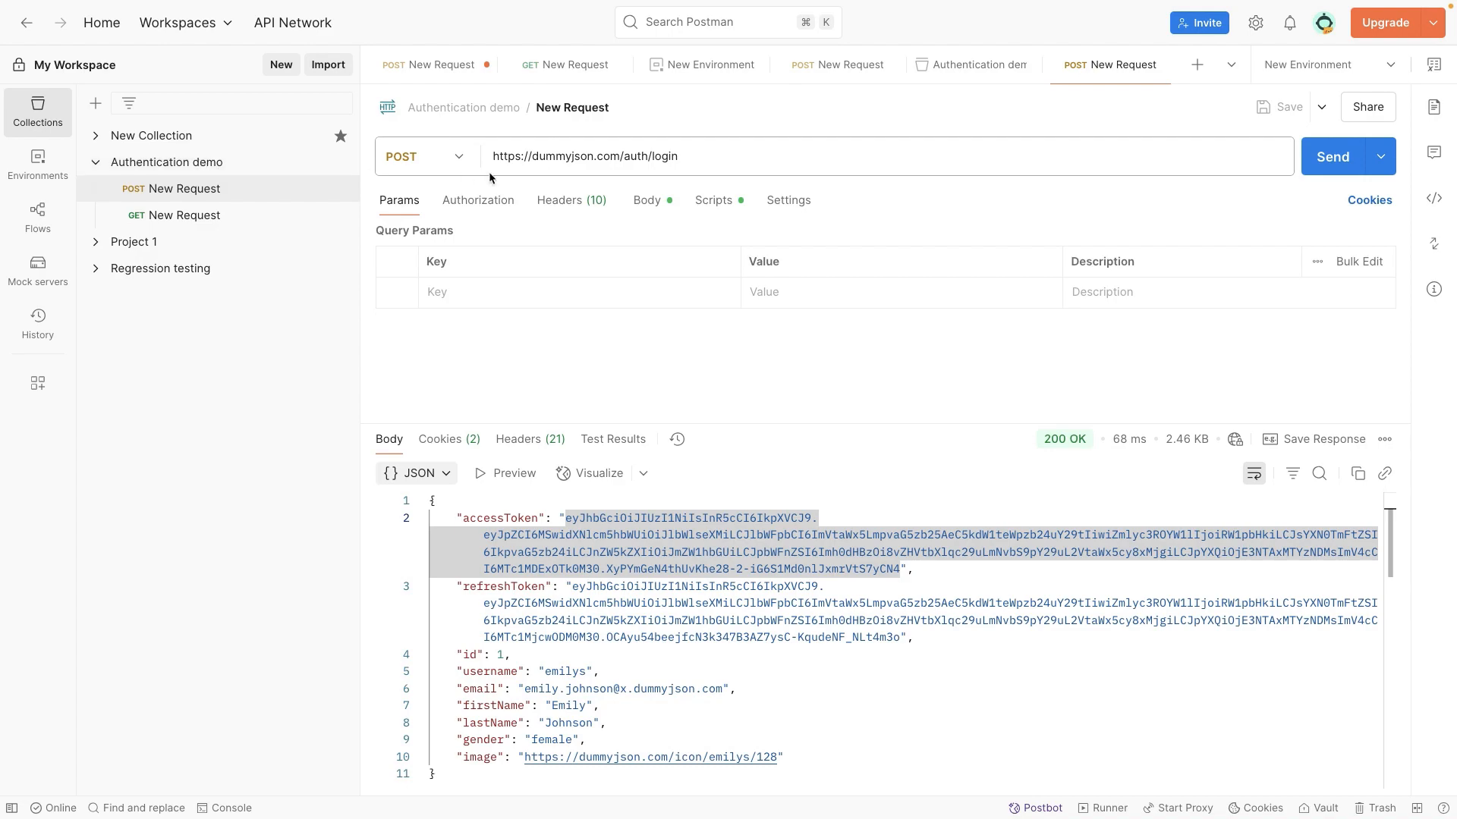
left_click(559, 157)
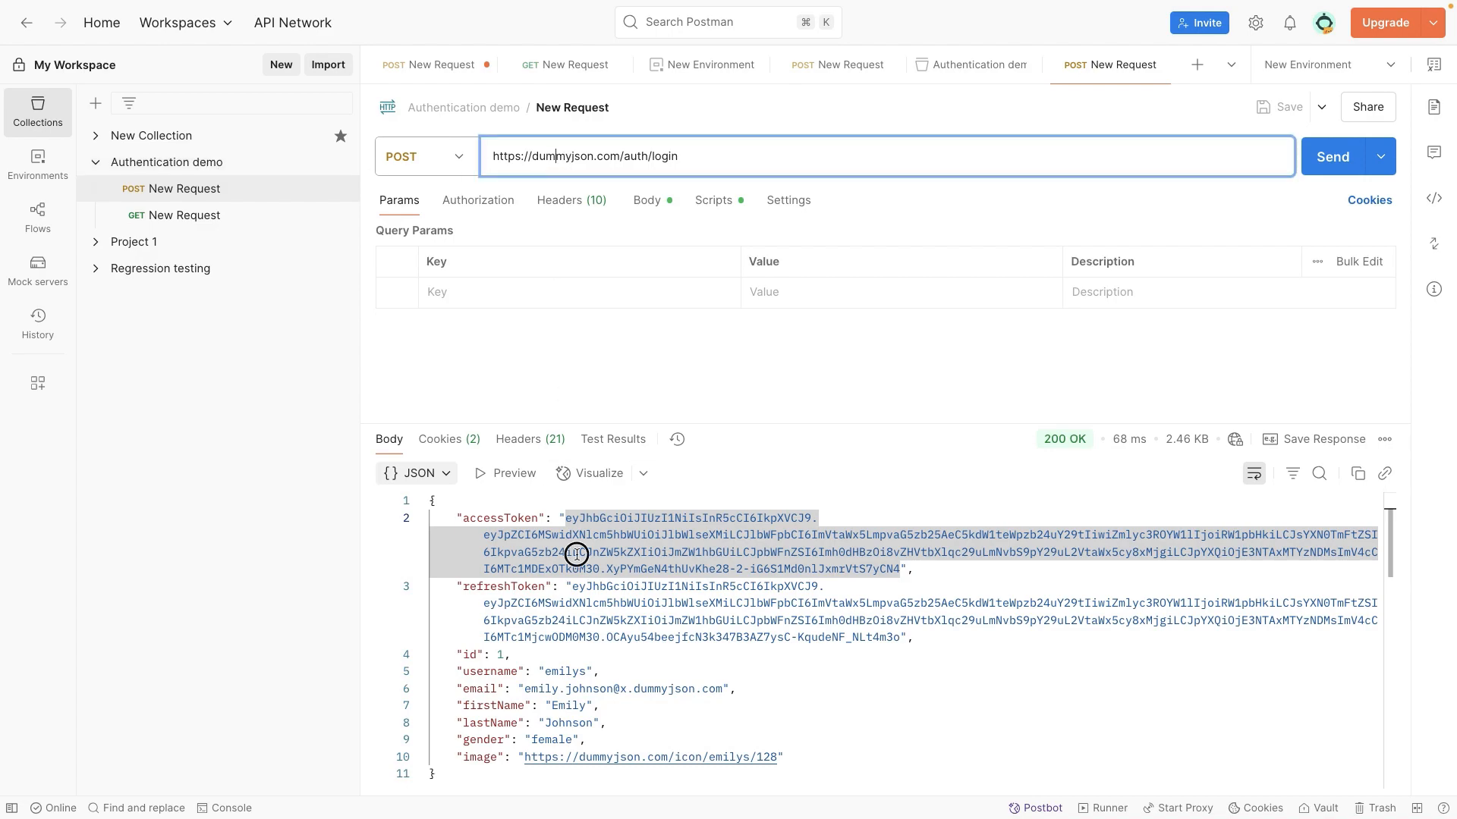
left_click(713, 199)
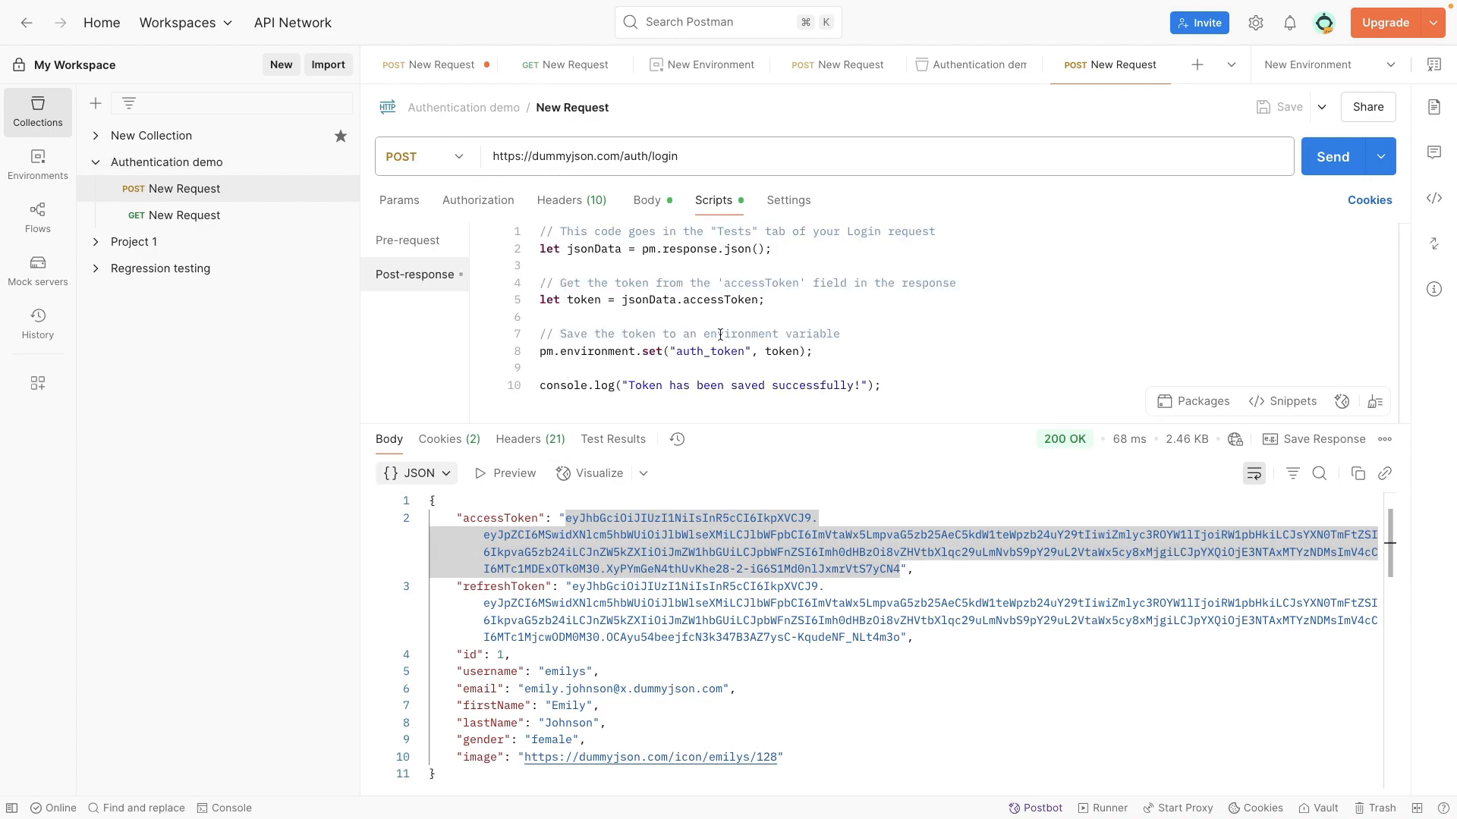
double_click(674, 349)
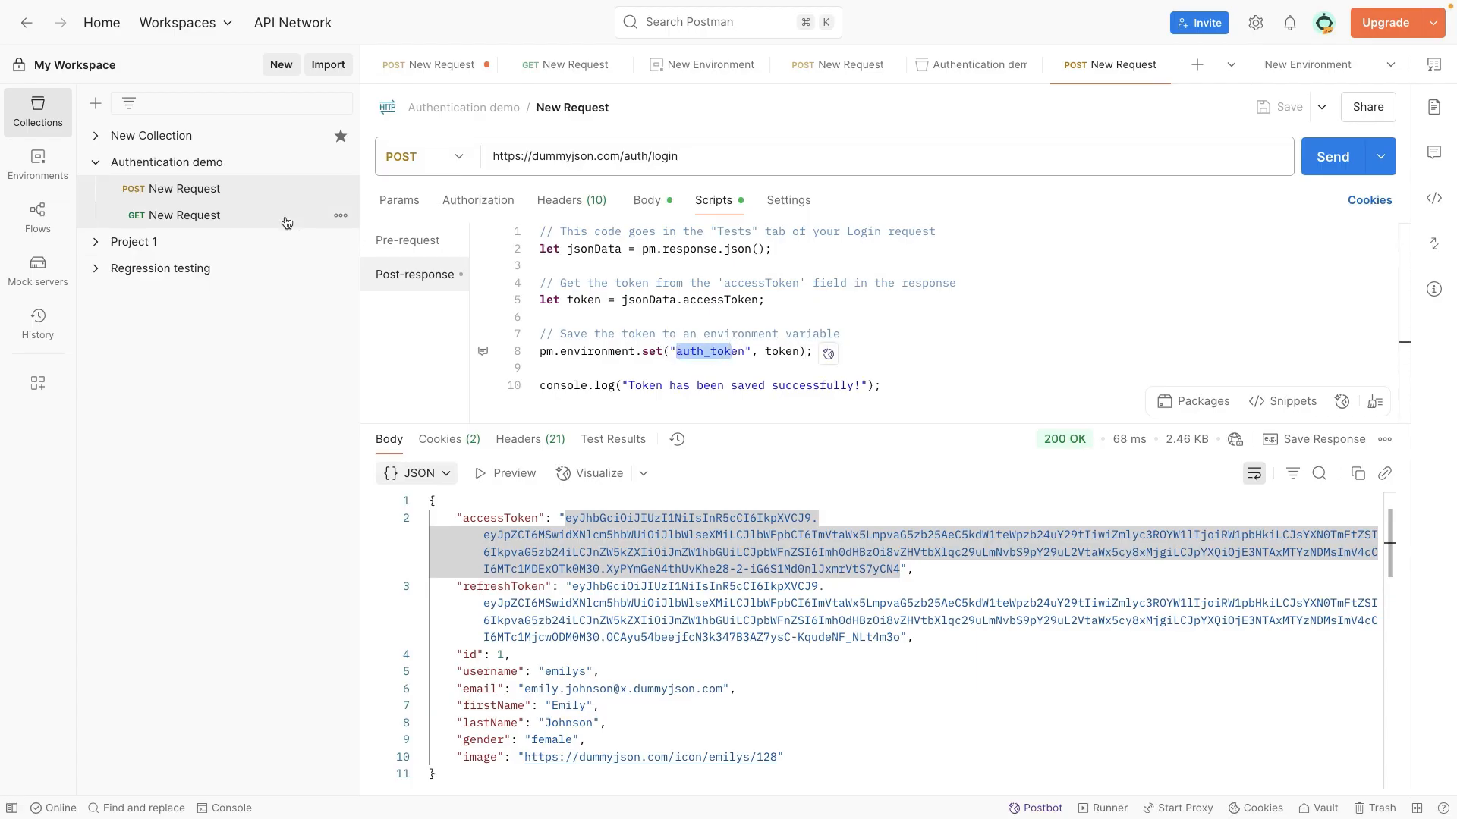
Step: Examine the collection's pre-request script, from the pm.sendRequest login body through the callback to the auth_token assignment
left_click(208, 168)
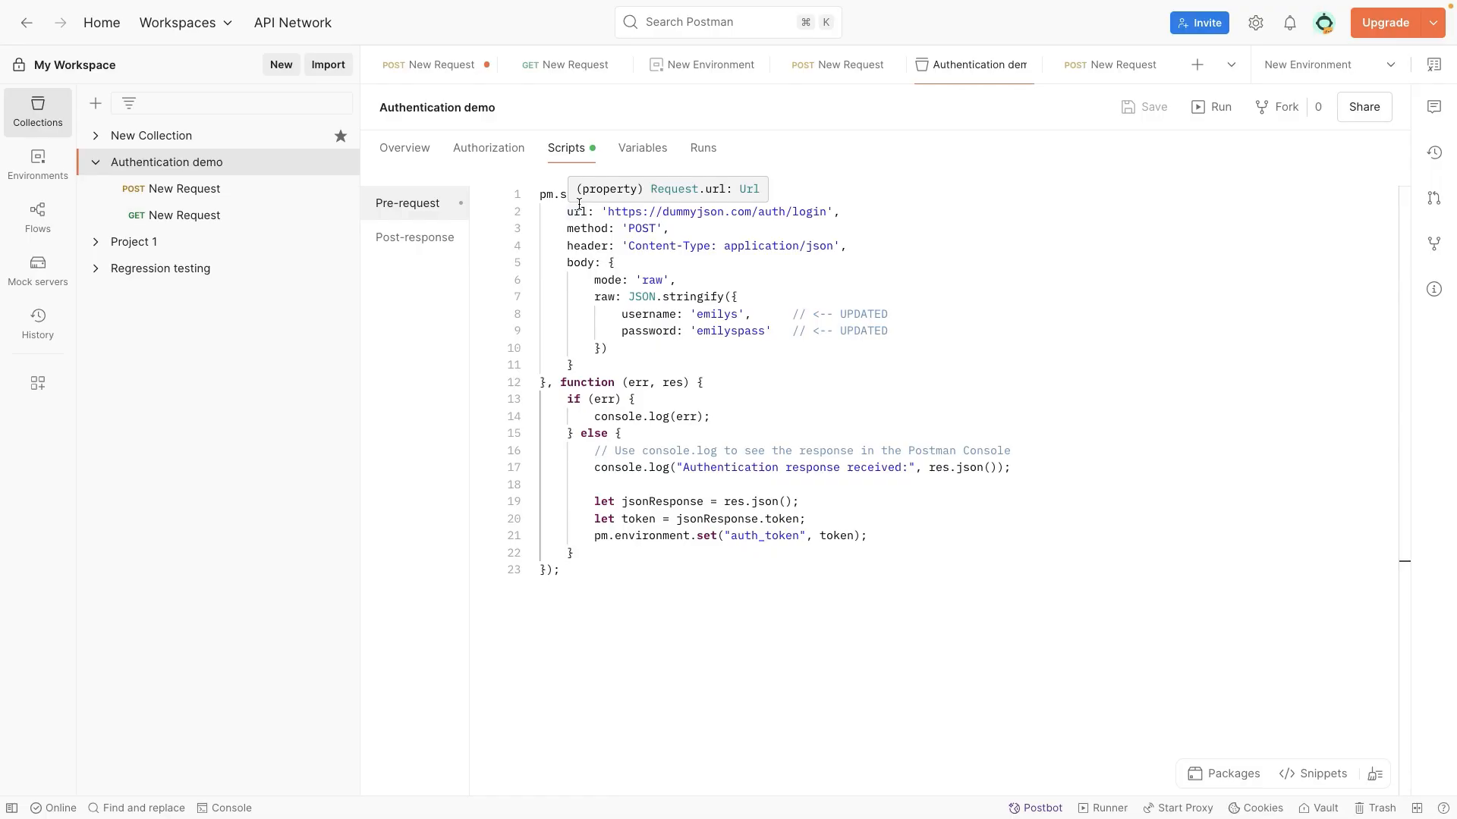
left_click_drag(540, 194, 764, 330)
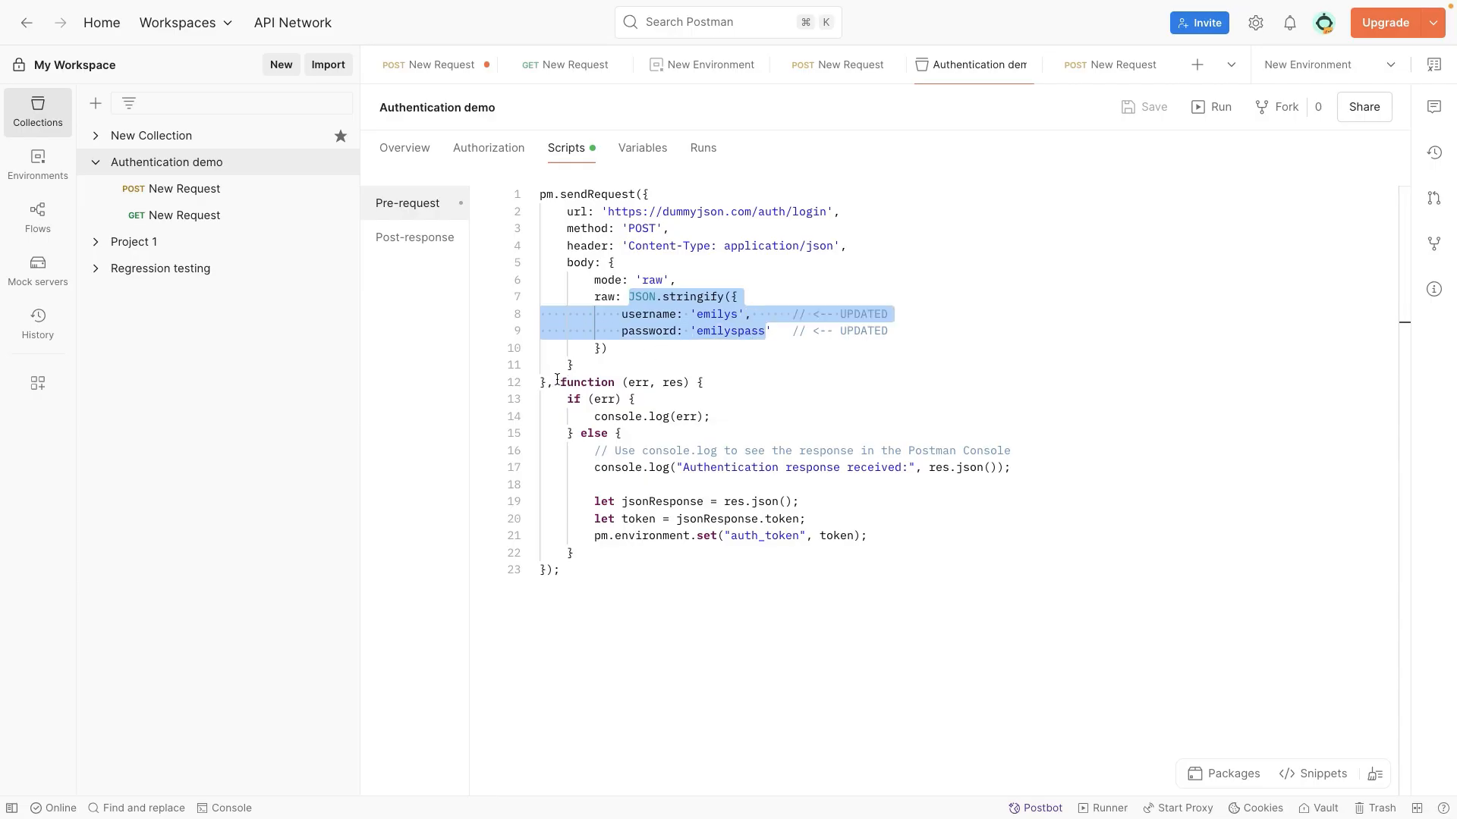
left_click_drag(560, 383, 666, 505)
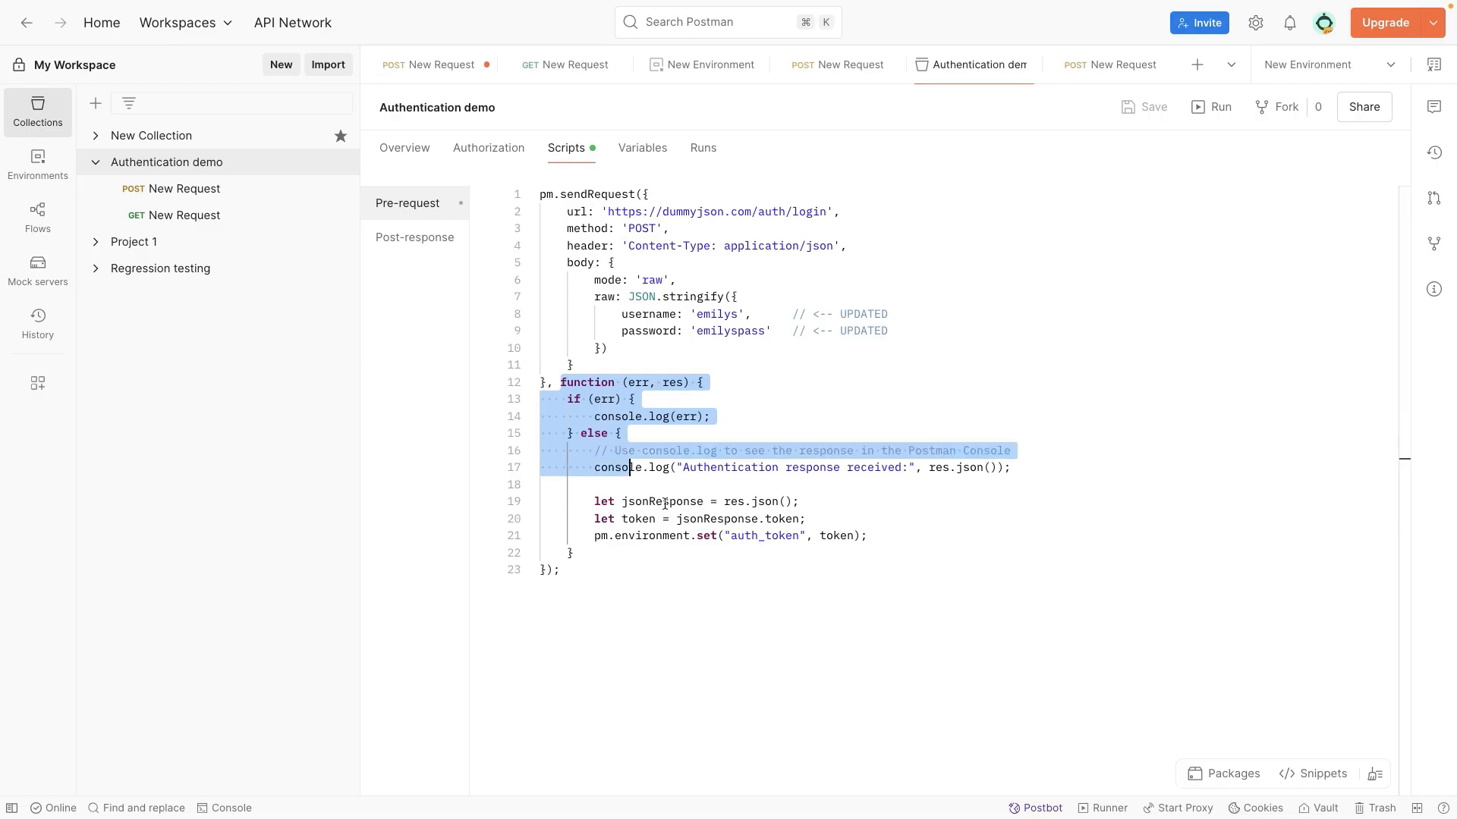
left_click(766, 519)
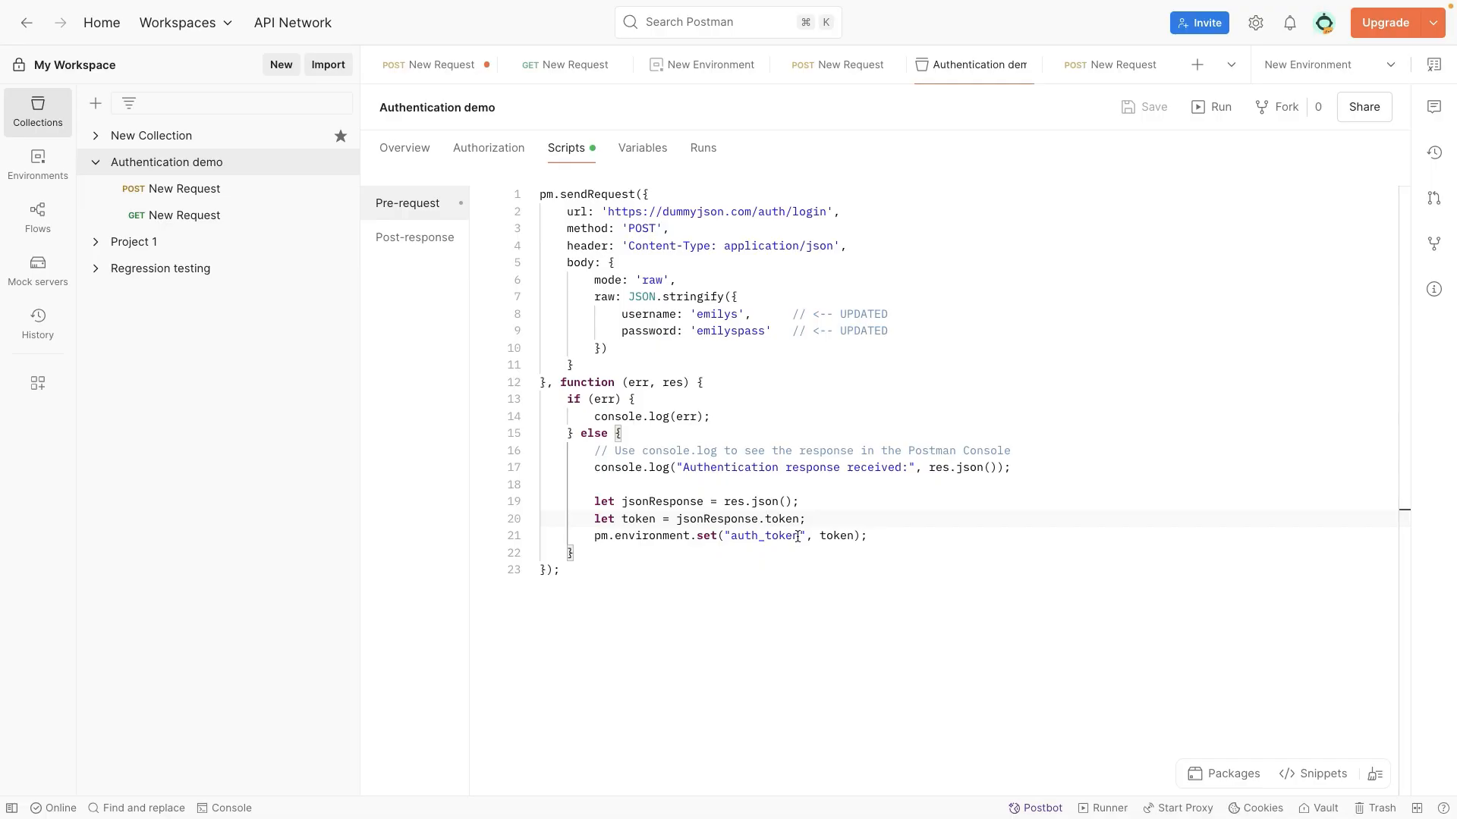
left_click_drag(798, 536, 738, 536)
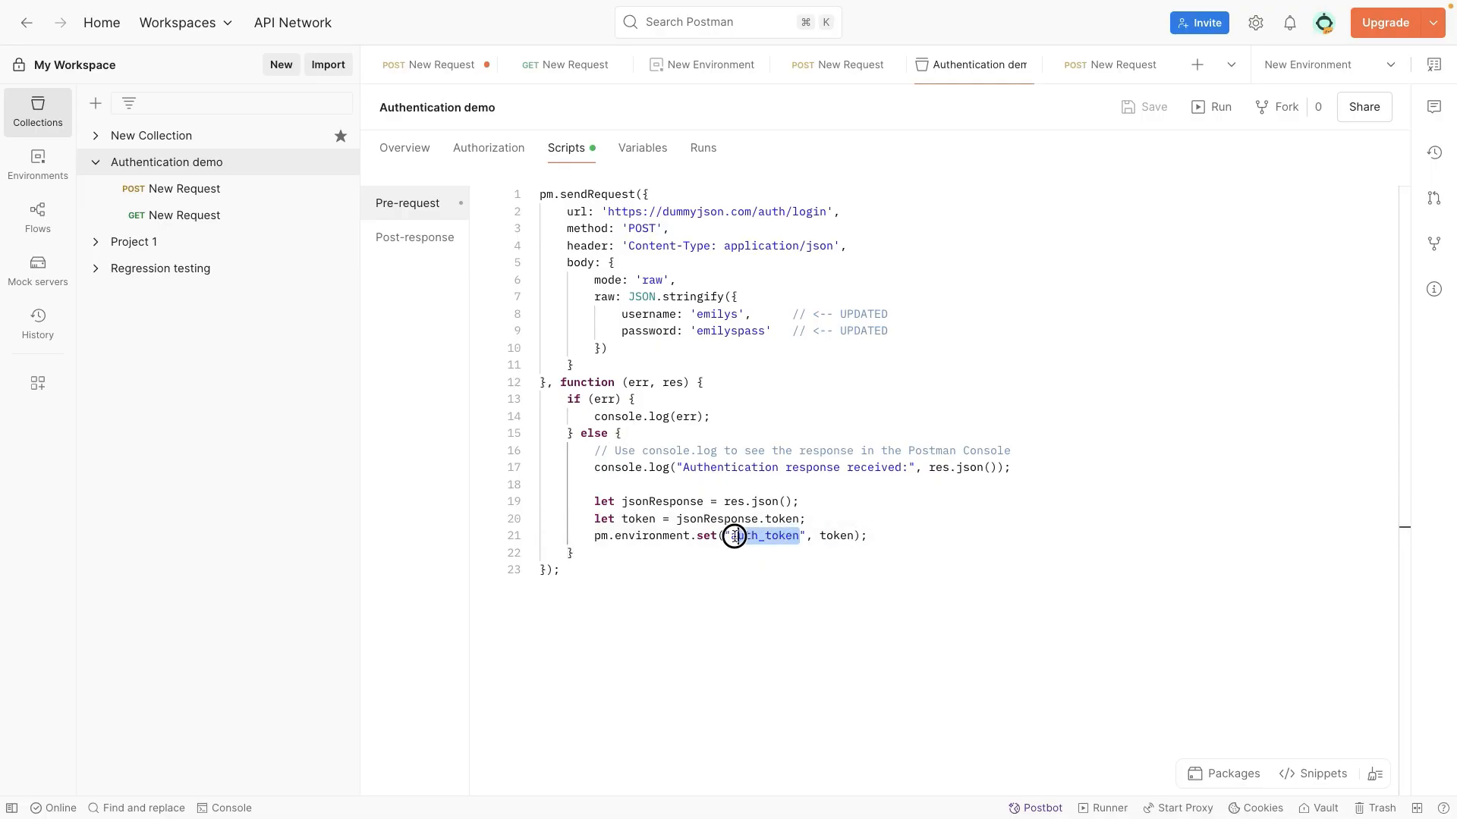
Step: Delete the POST login request from the Authentication demo collection and confirm the deletion
left_click(206, 189)
right_click(214, 191)
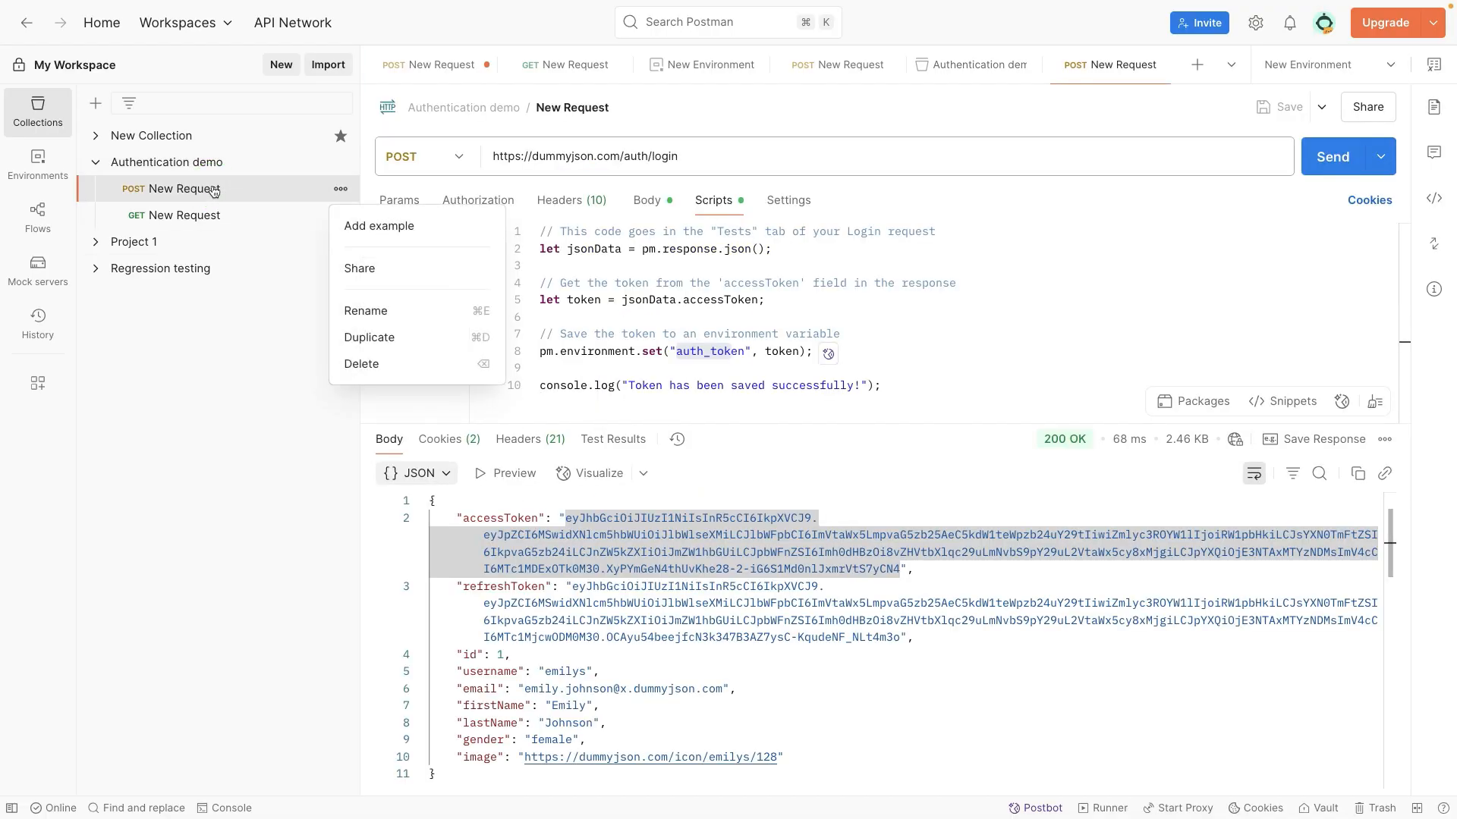
left_click(391, 362)
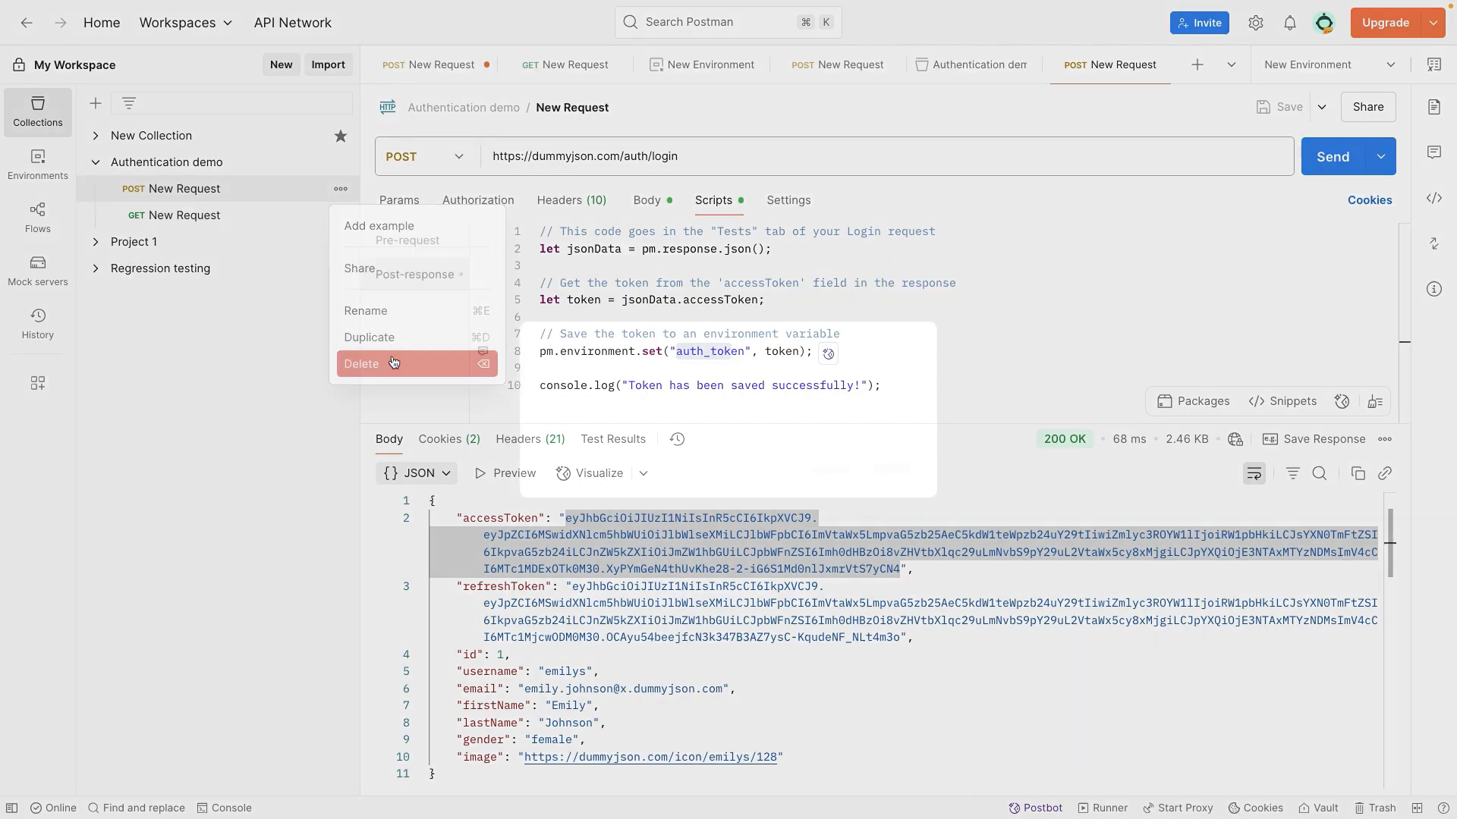
key("Return")
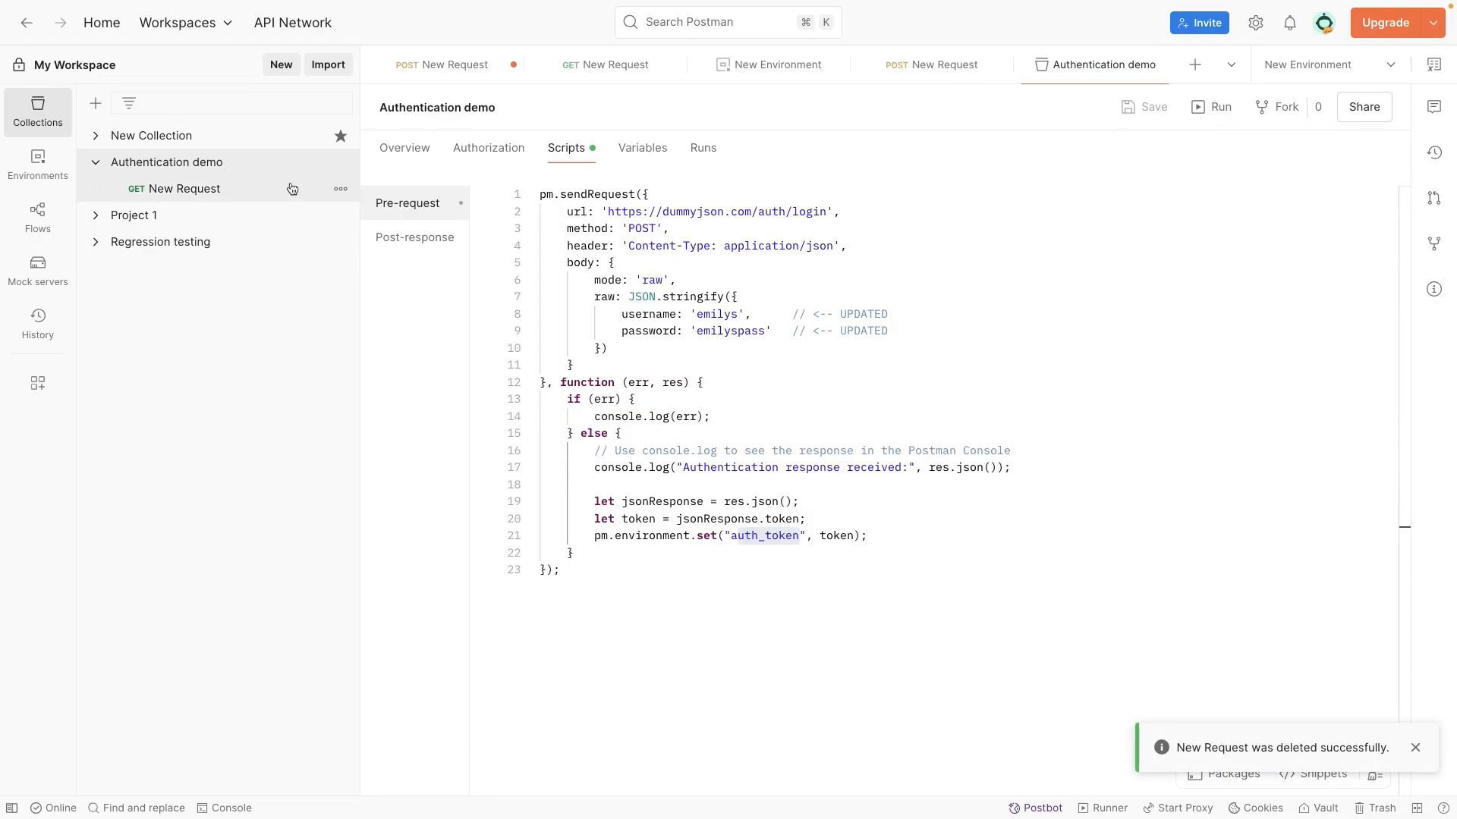
Step: Return to the Authentication demo collection's pre-request script and check its opening pm.sendRequest call
left_click(209, 161)
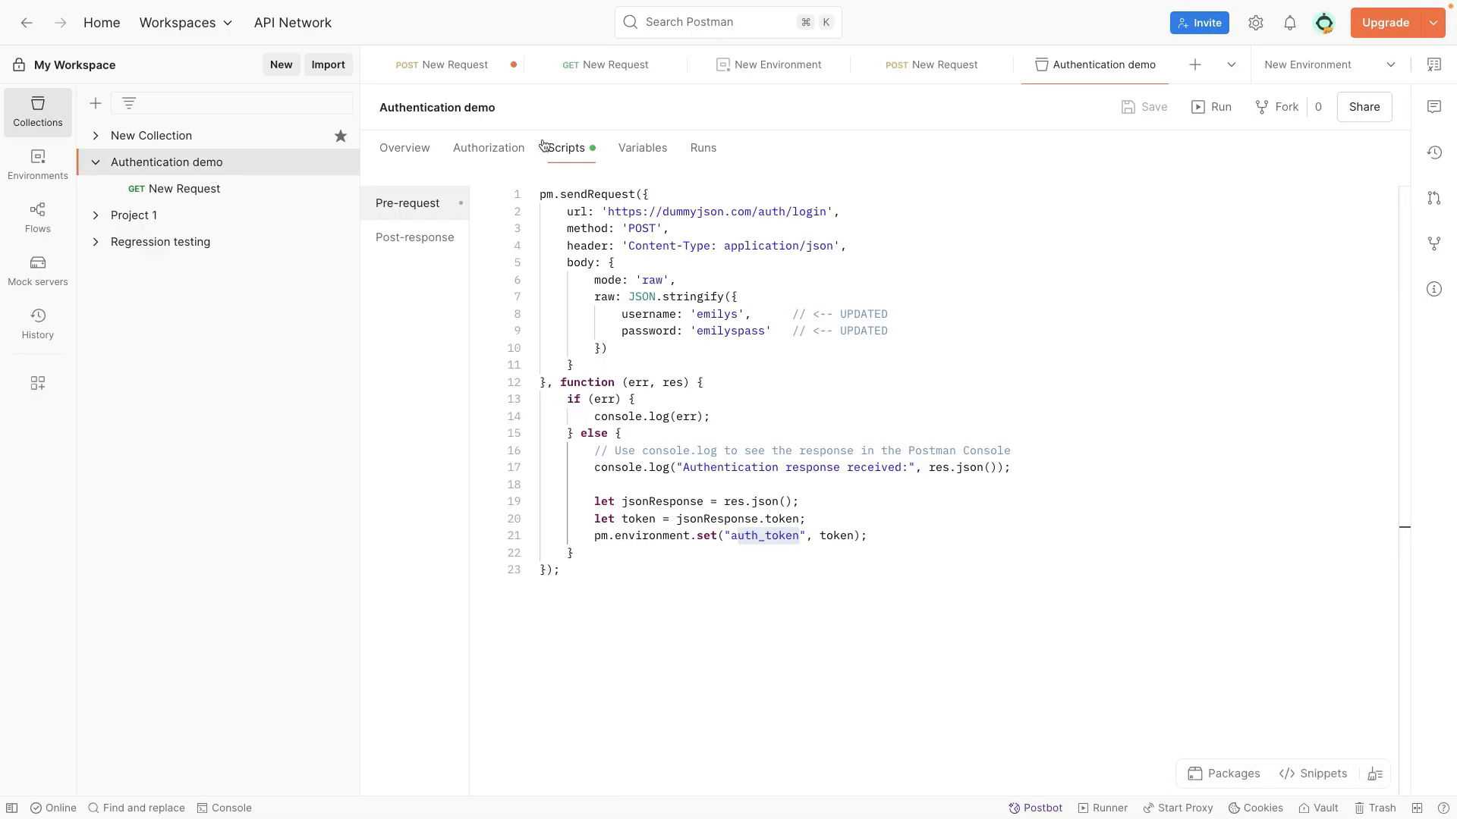
left_click(533, 195)
left_click(533, 196)
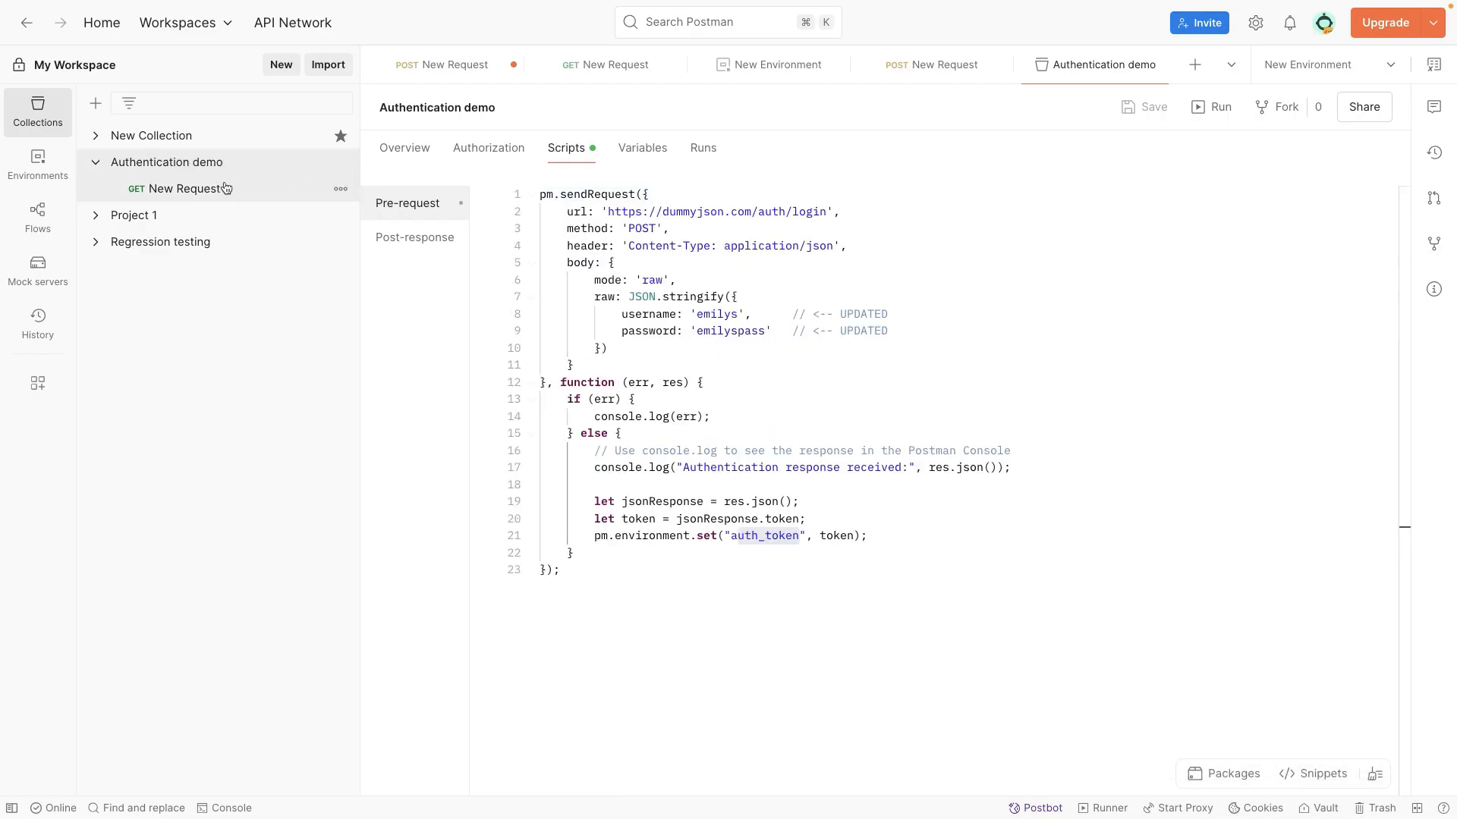
left_click(182, 189)
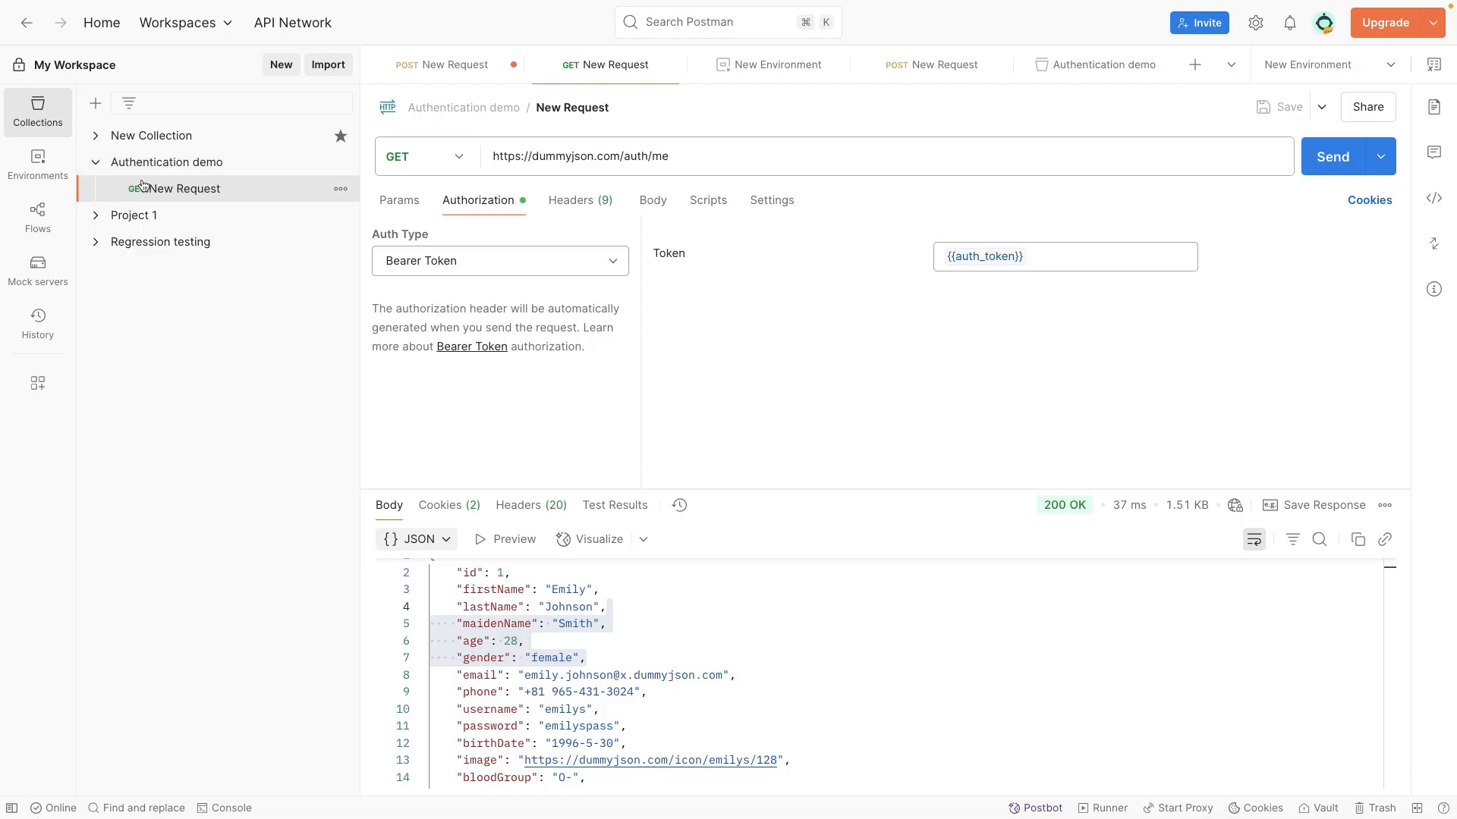
left_click(182, 169)
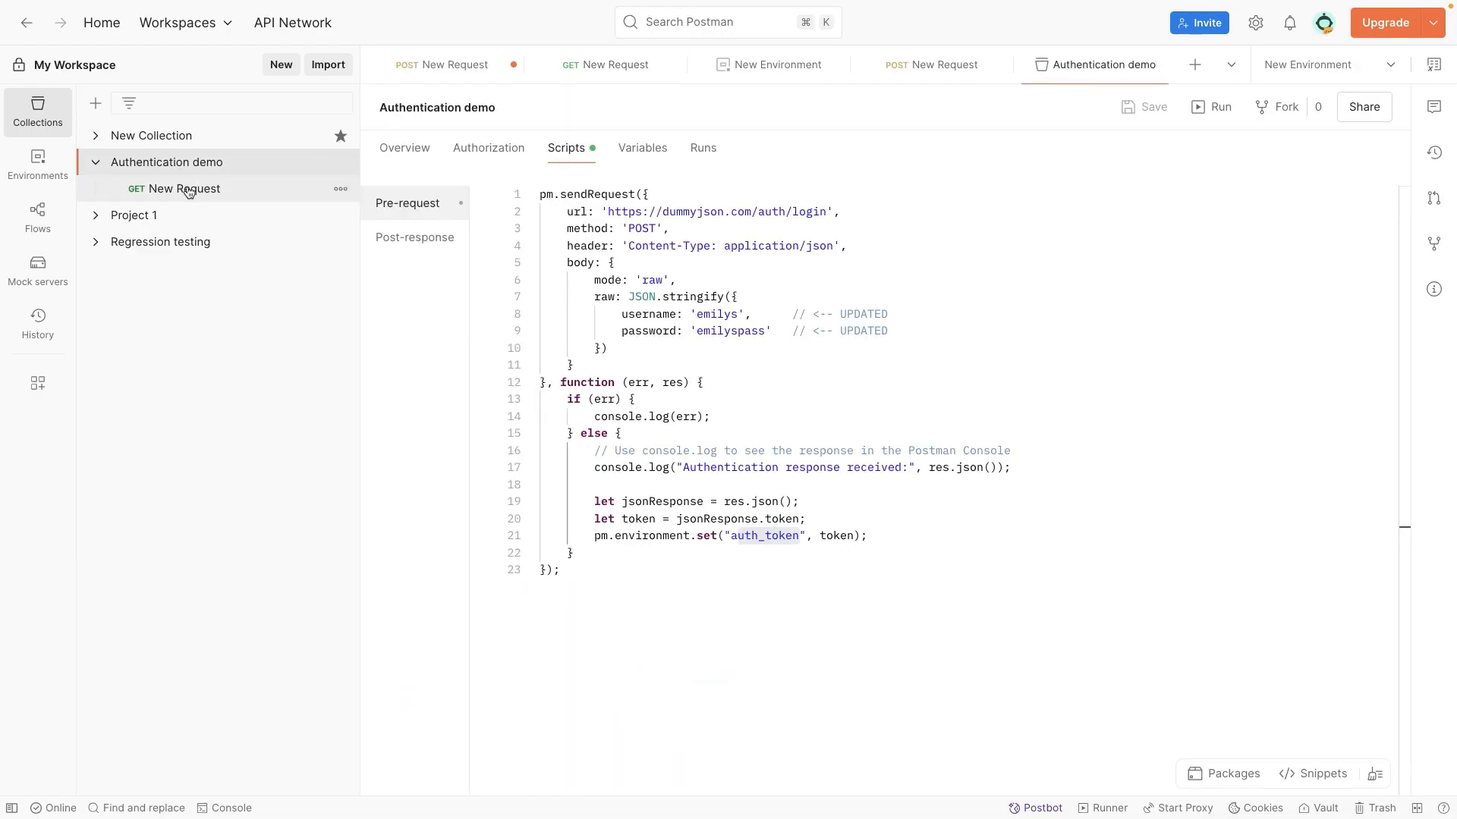
left_click(191, 190)
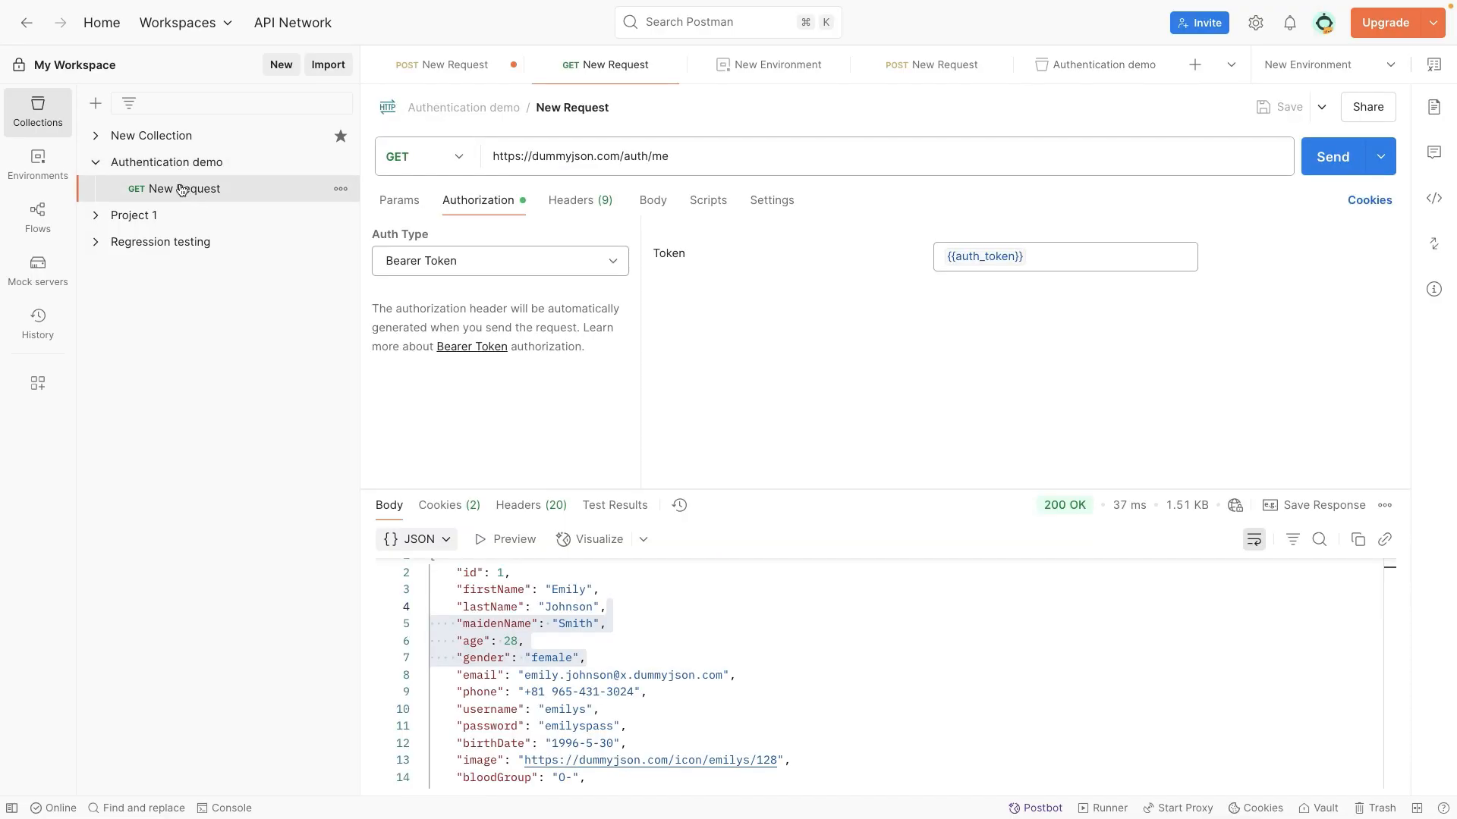
left_click(1329, 158)
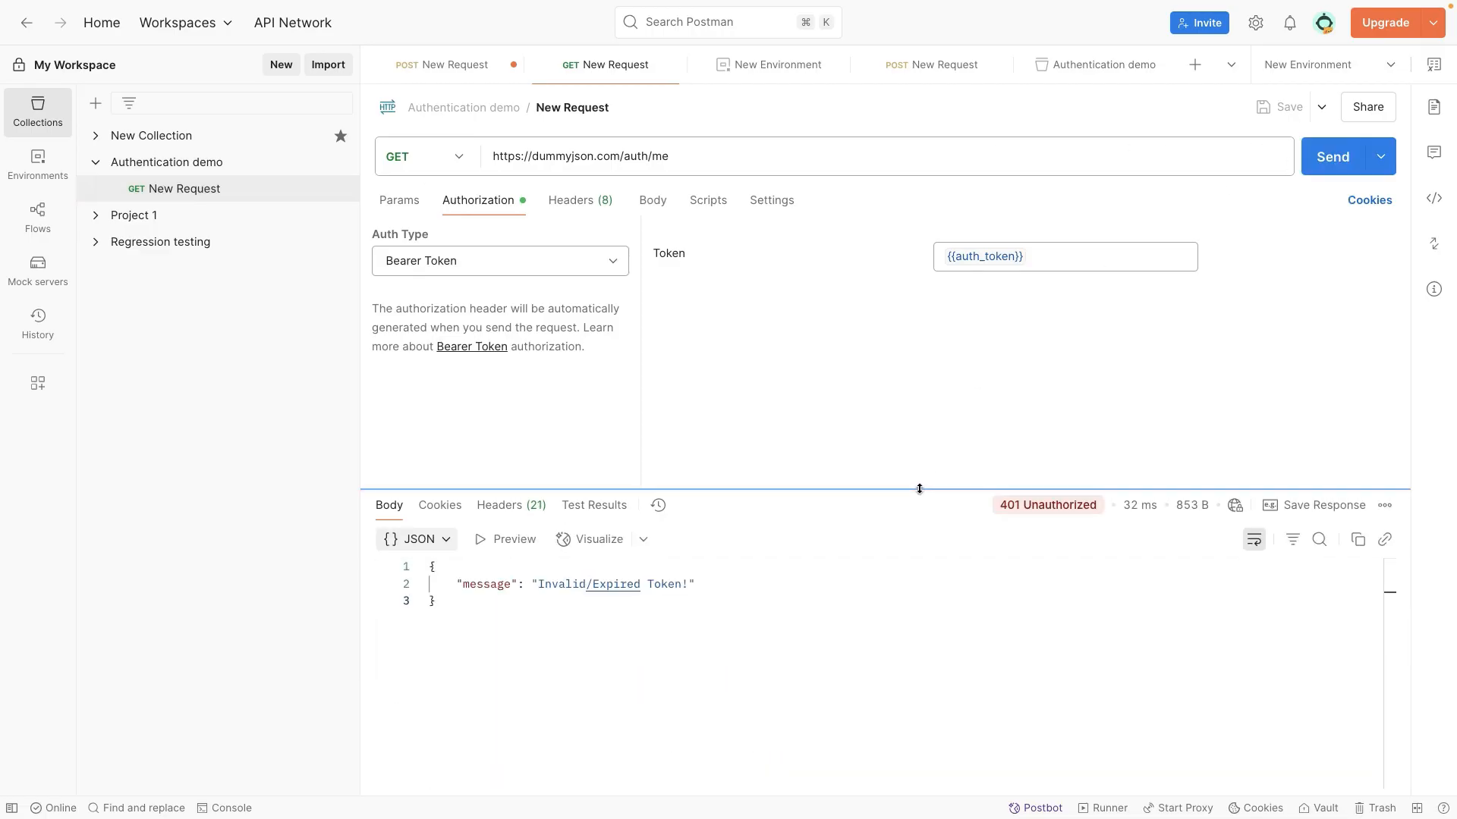
left_click_drag(921, 490, 914, 383)
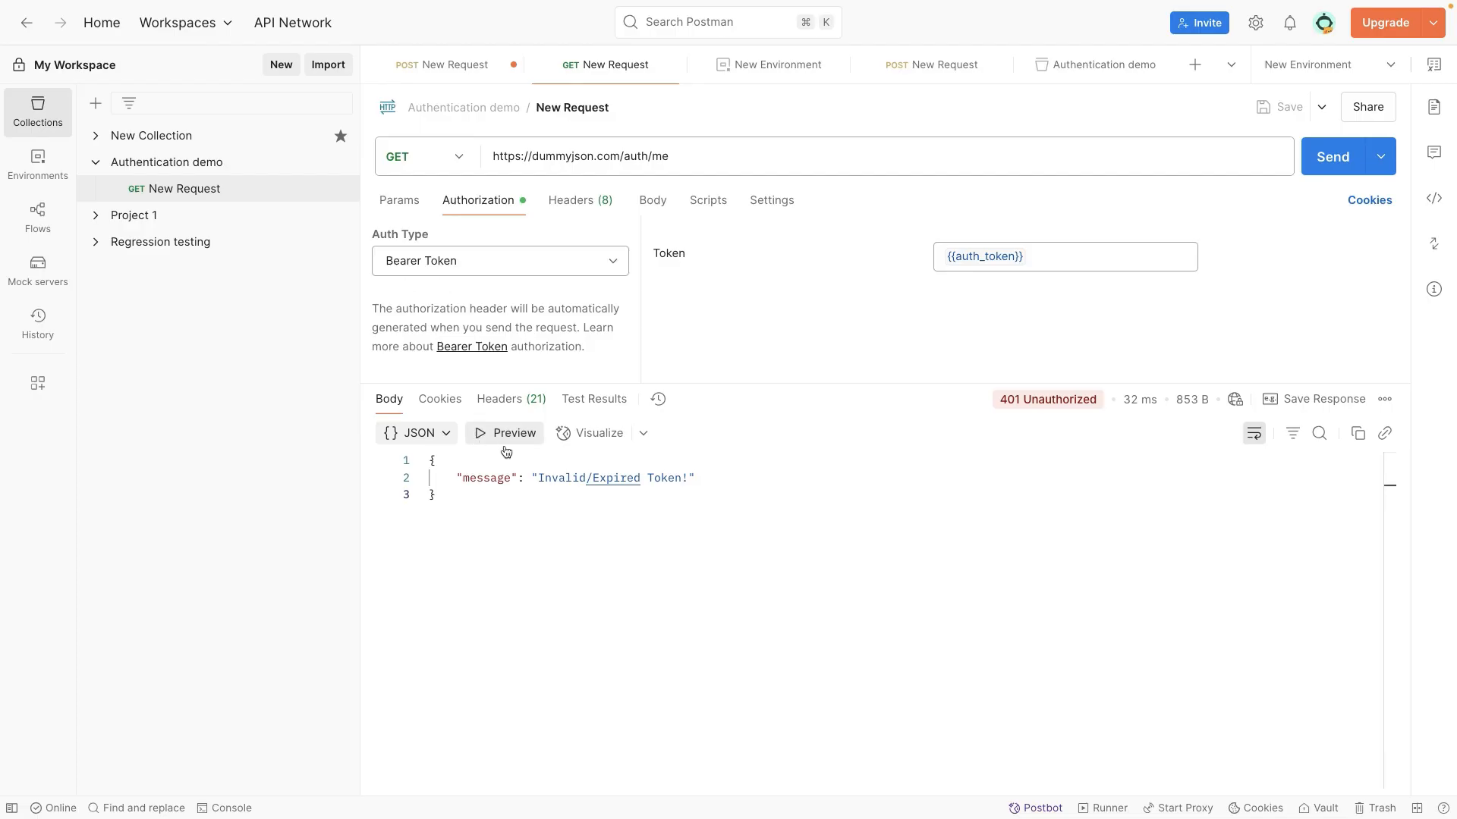
Step: Change jsonResponse.token to jsonResponse.accessToken in the Authentication demo collection's pre-request script and save the collection
left_click(157, 172)
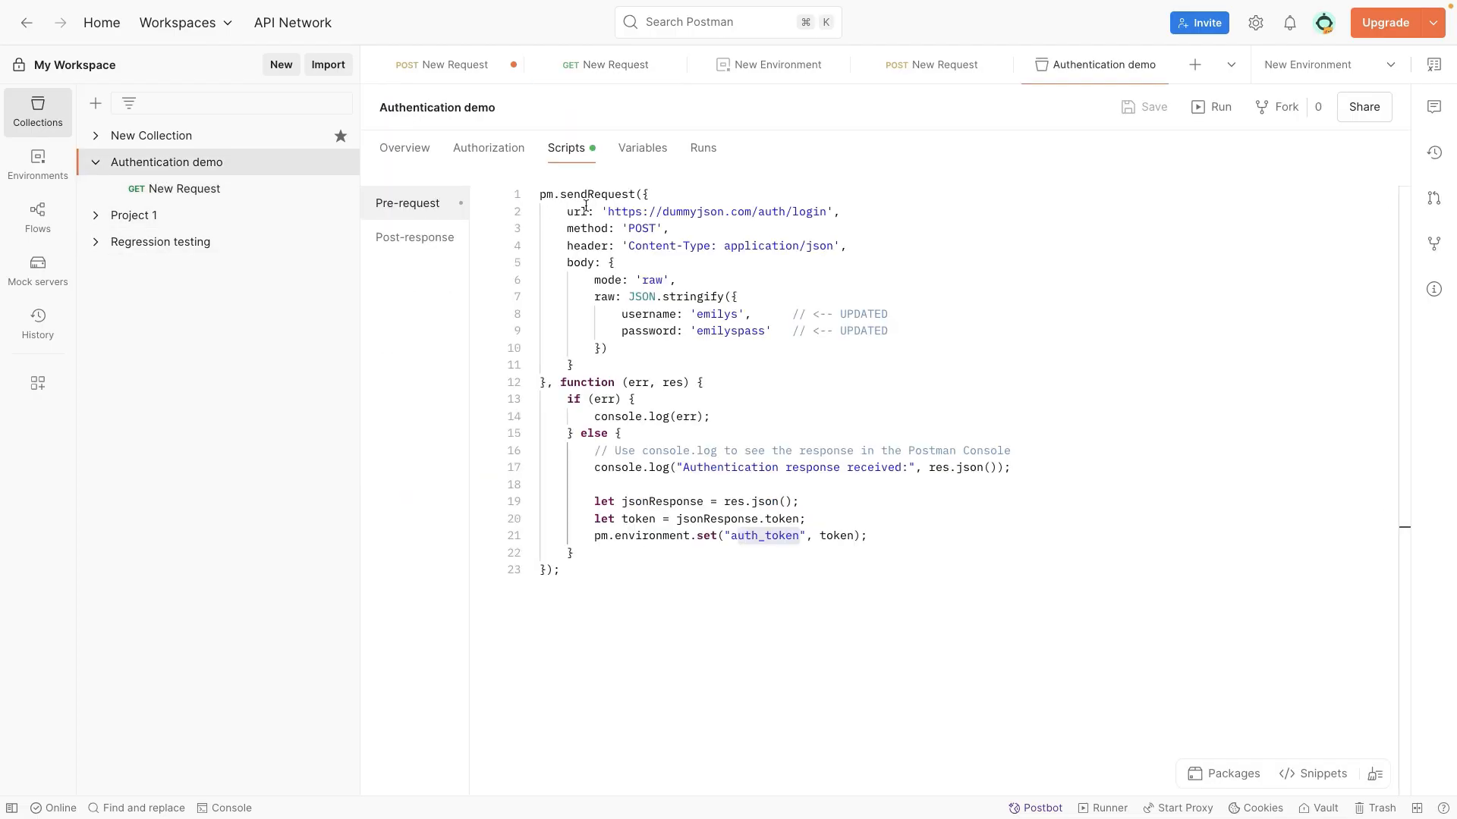
left_click(766, 518)
type("acce")
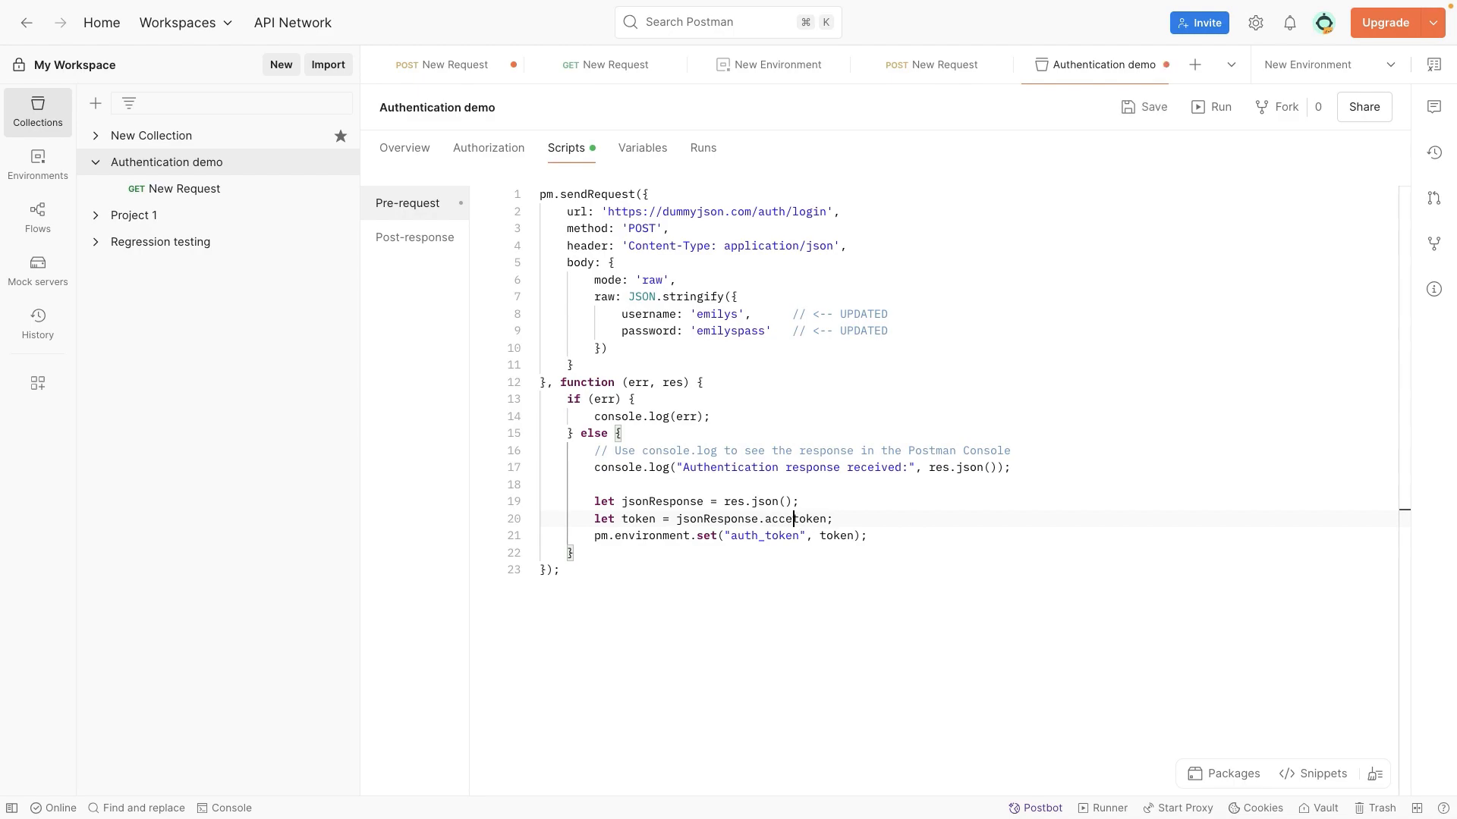
type("ss")
key("Delete")
type("T")
key("super+s")
Step: Resend the GET auth/me request using the corrected collection pre-request script
left_click(228, 191)
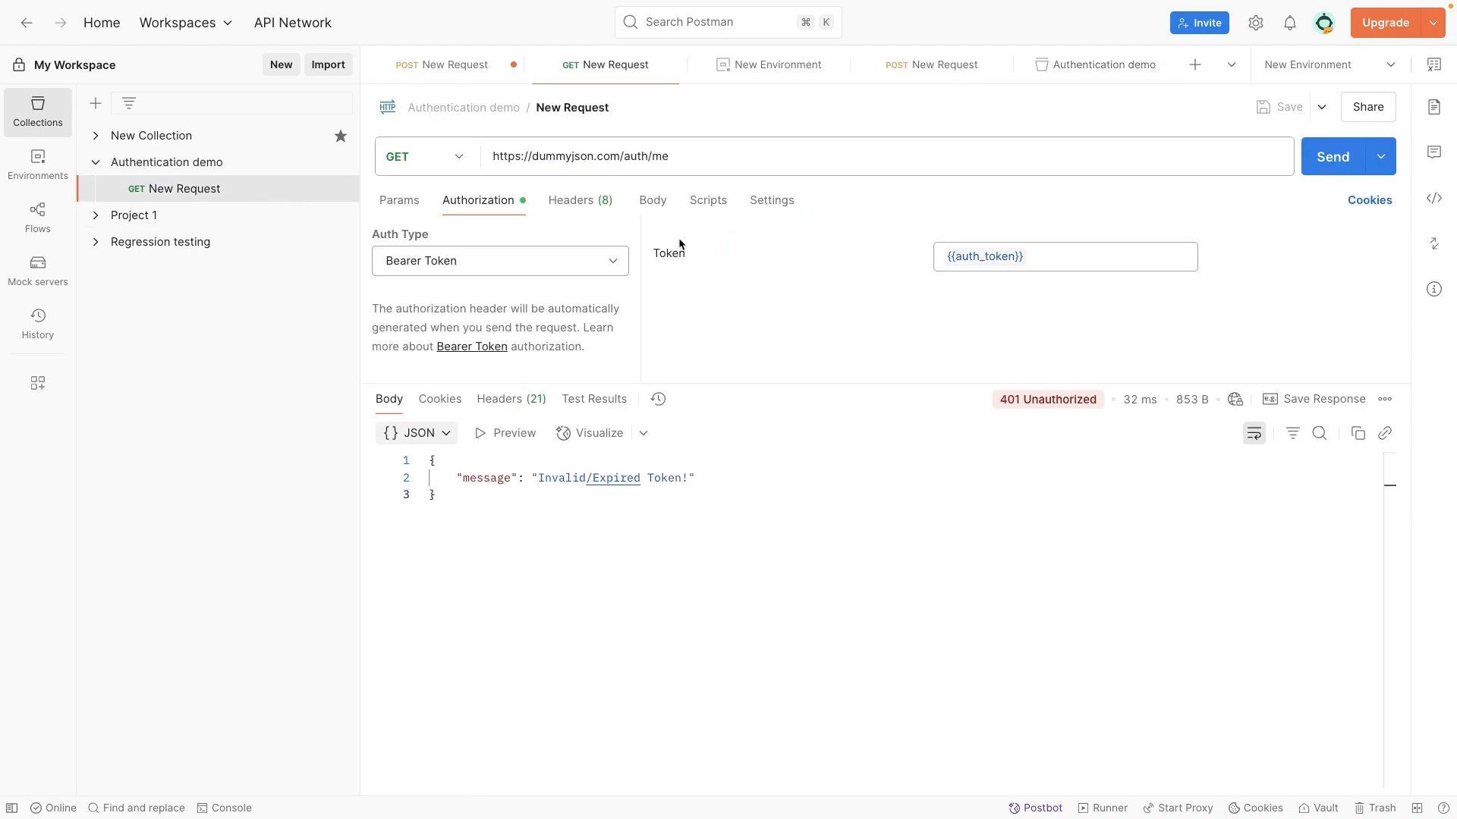
left_click(1306, 169)
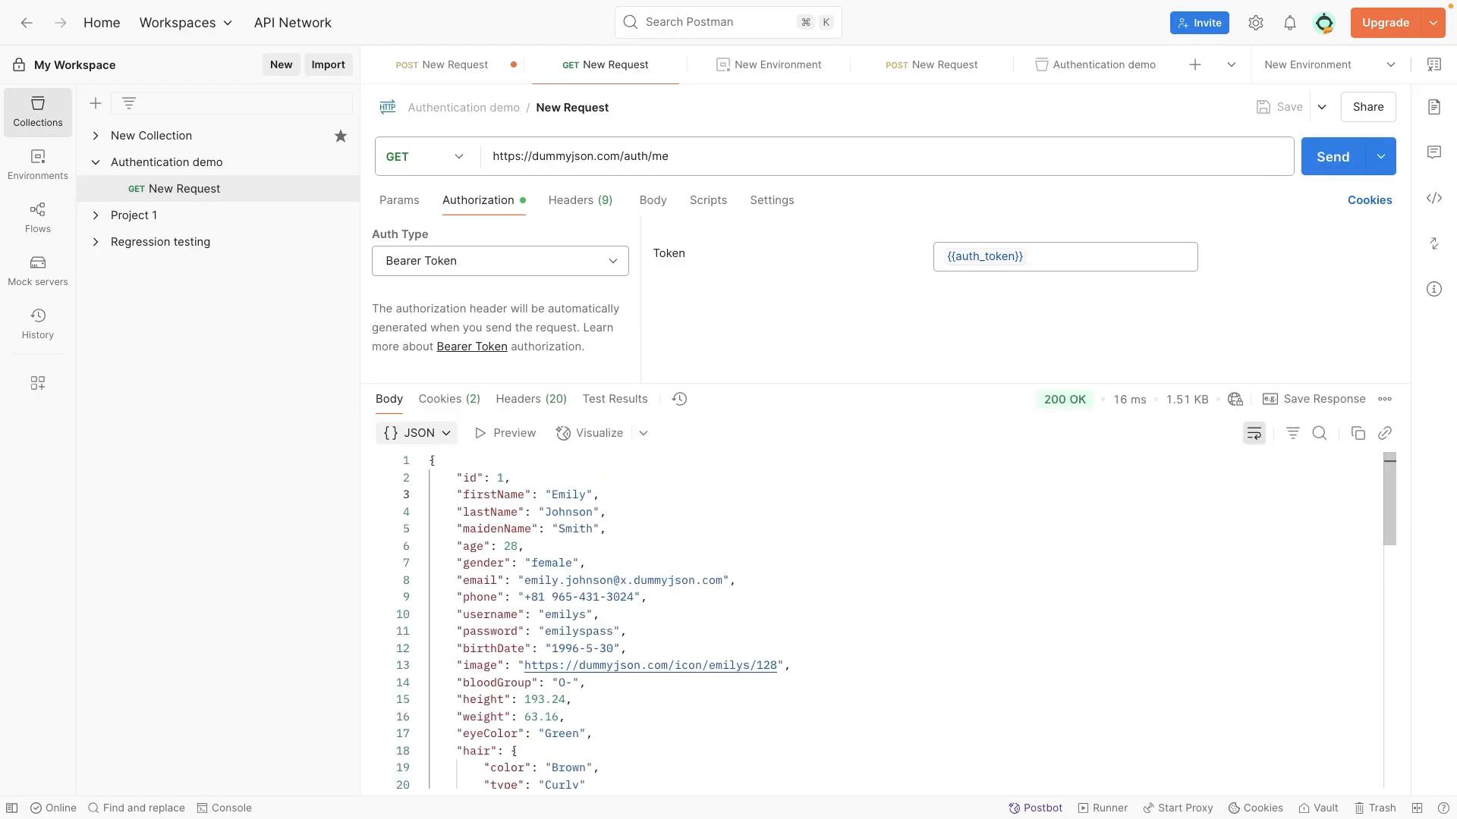
Step: Review the collection's pre-request script alongside the GET request, from the login call to the auth_token assignment
left_click(189, 168)
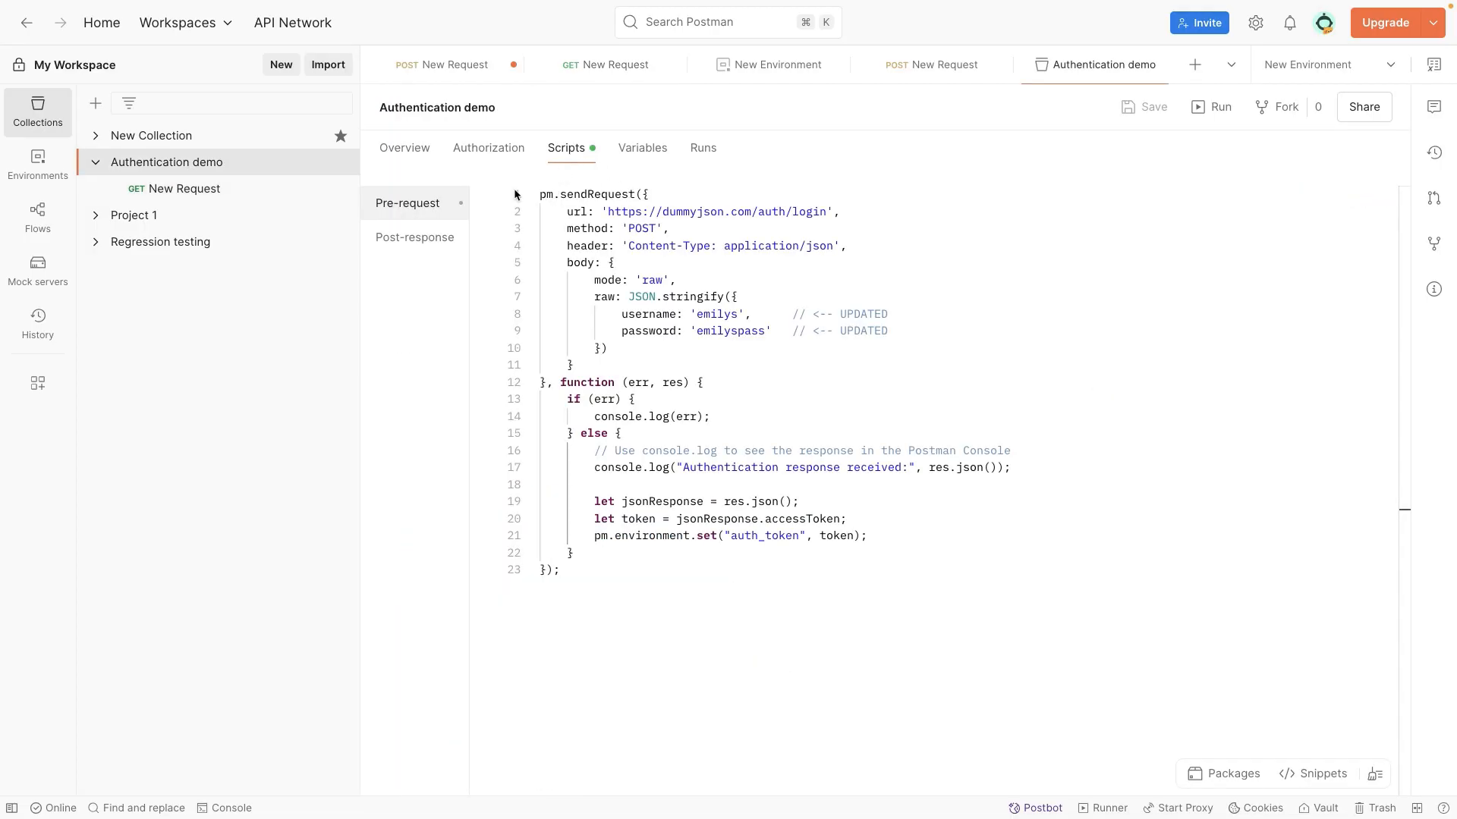
left_click(213, 192)
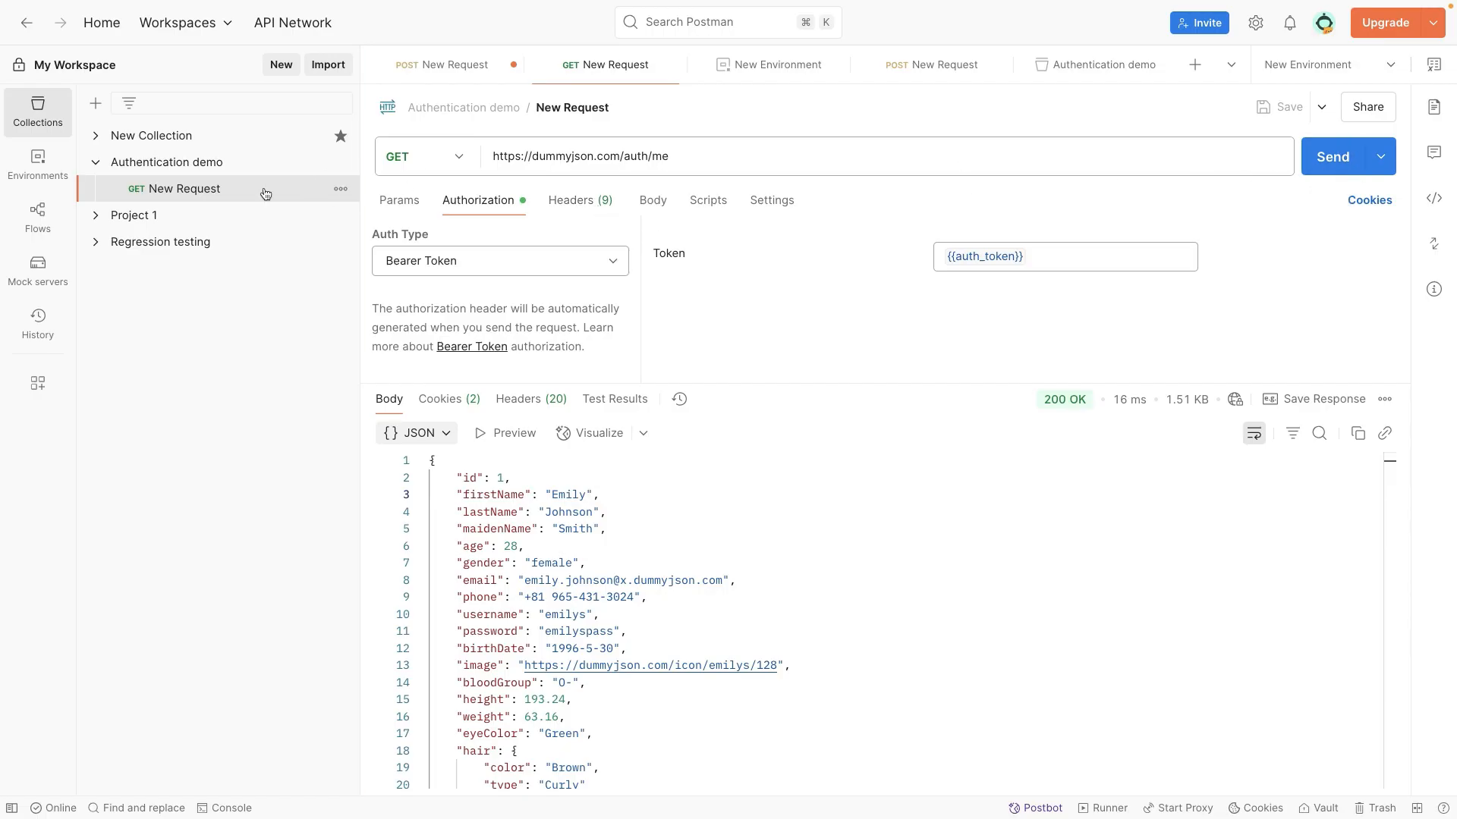
left_click(205, 172)
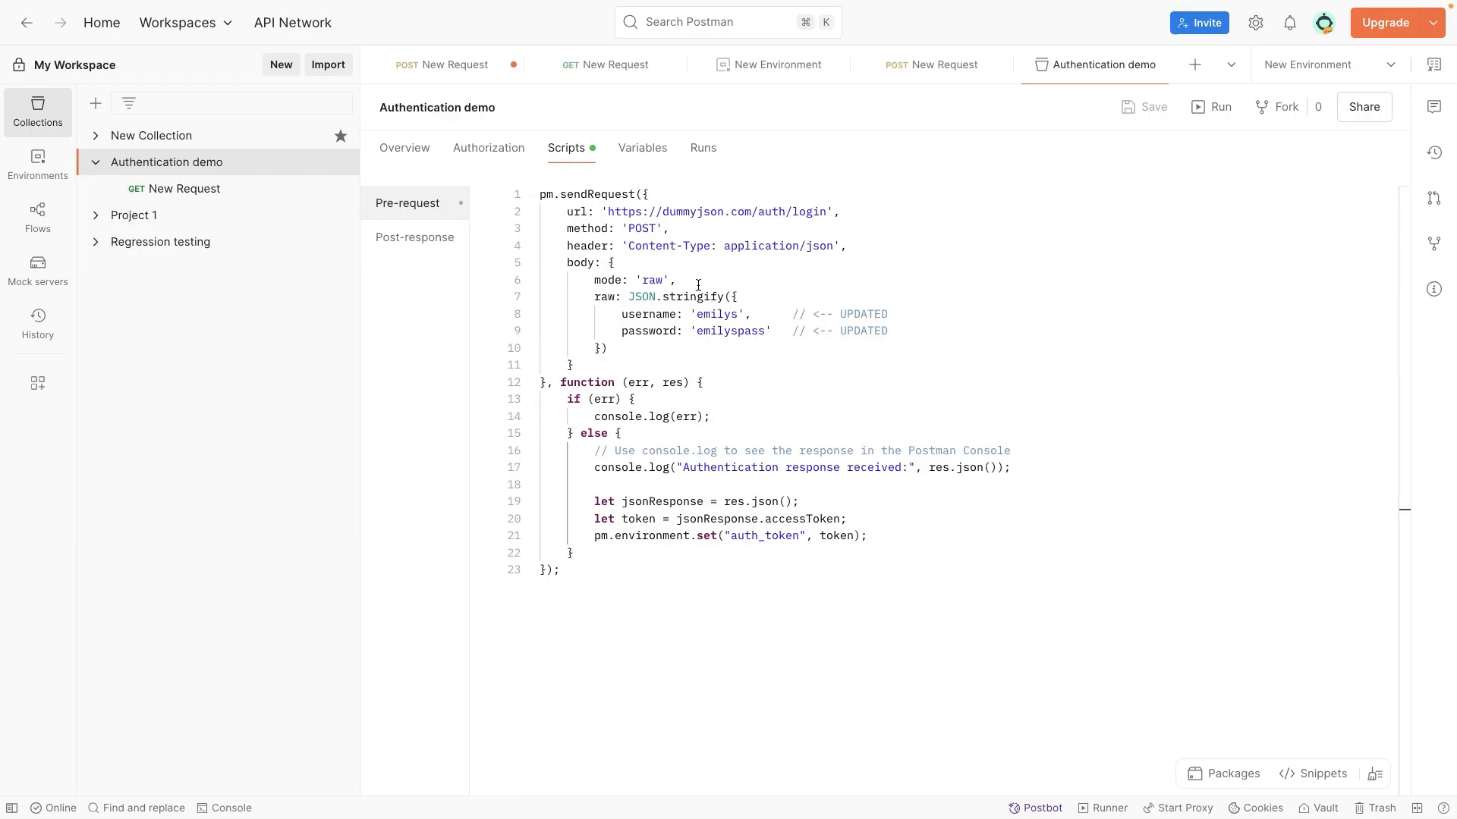
left_click(873, 536)
Step: Reopen the GET request in the Authentication demo collection and send it again
left_click(211, 189)
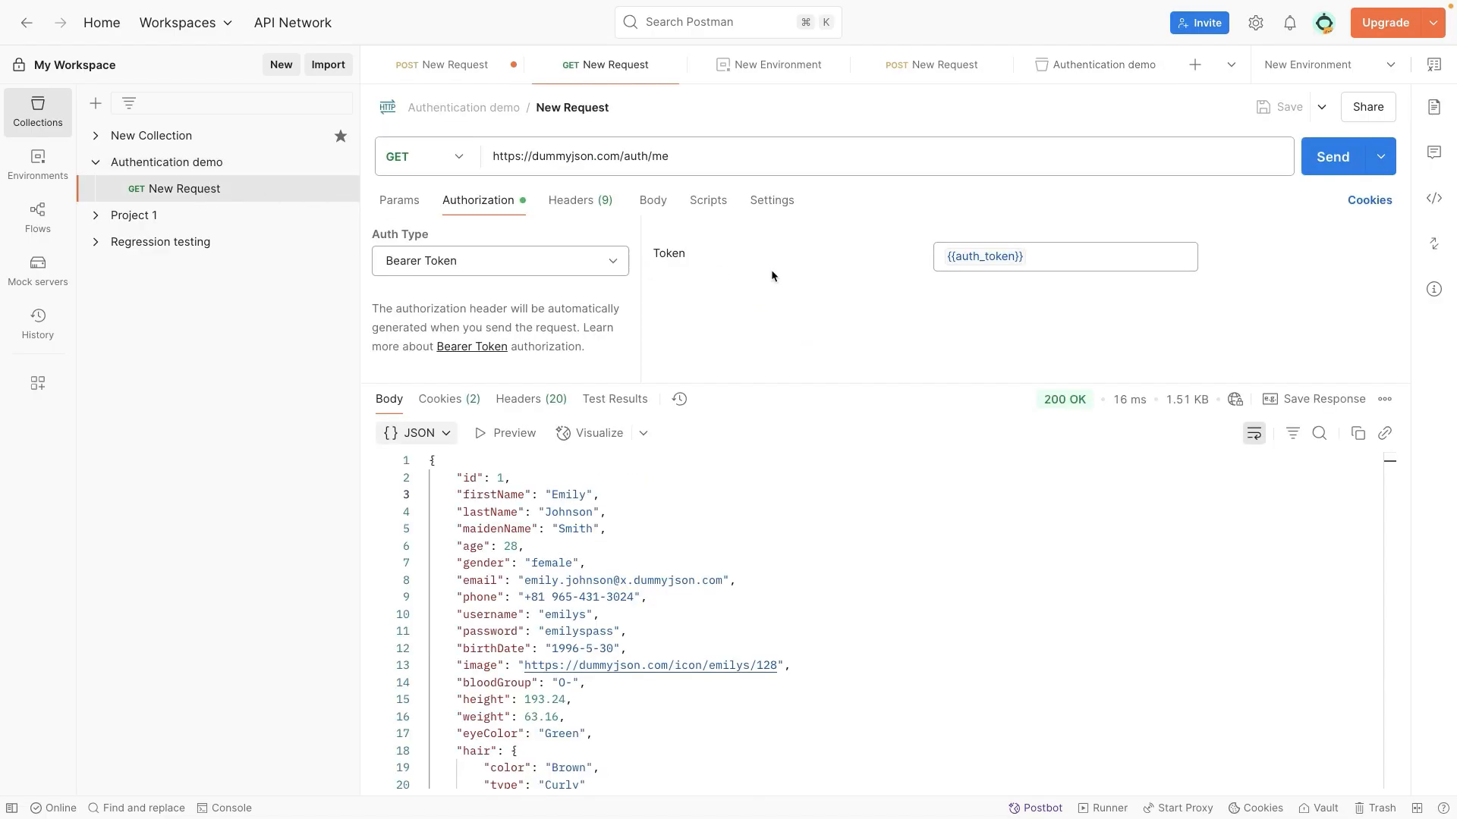
left_click(767, 494)
key("super+Return")
left_click(230, 187)
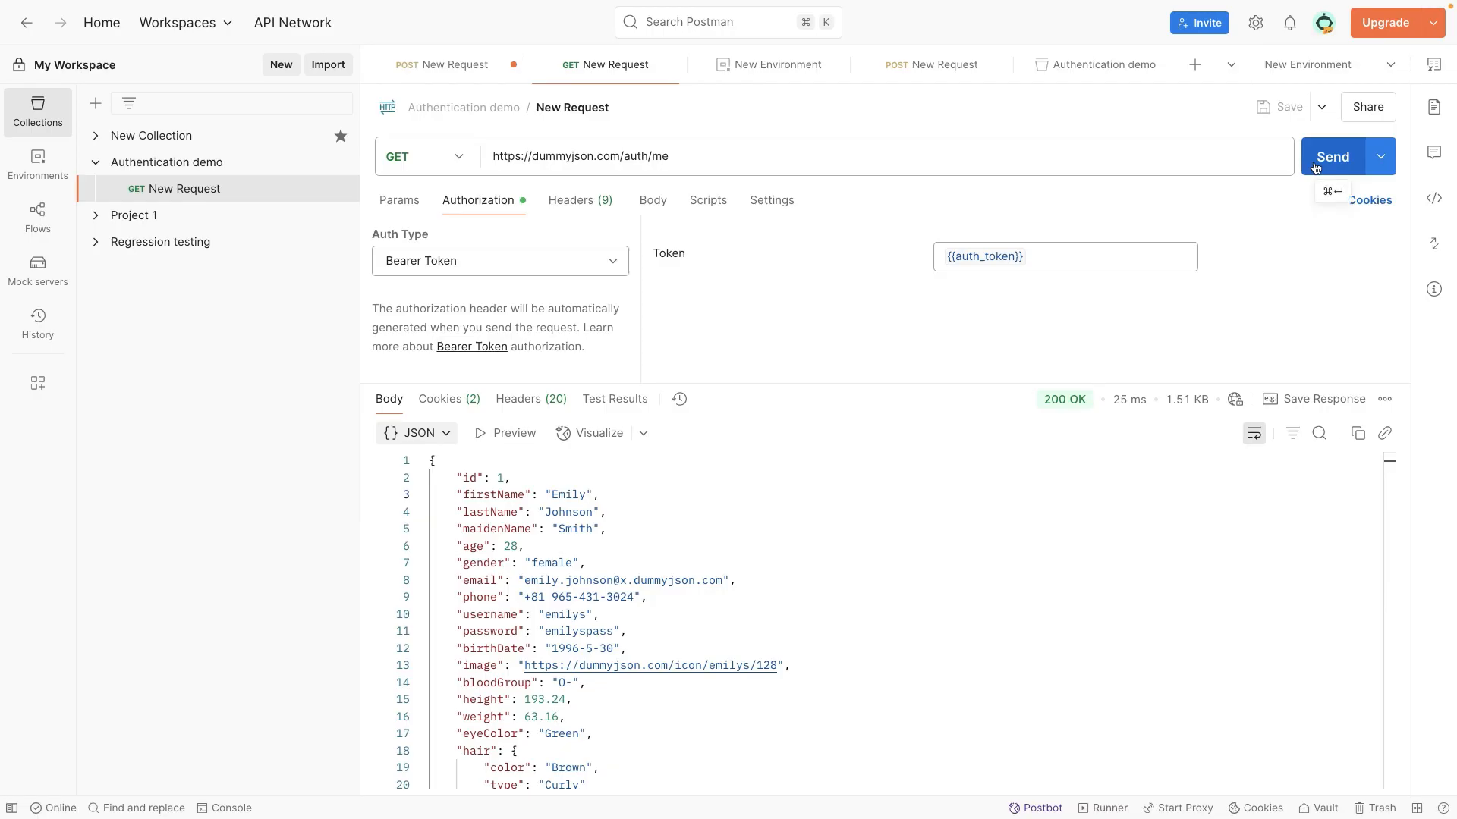
Step: Compare the GET request's URL with the pm.sendRequest login call in the collection's pre-request script
left_click_drag(682, 167, 488, 154)
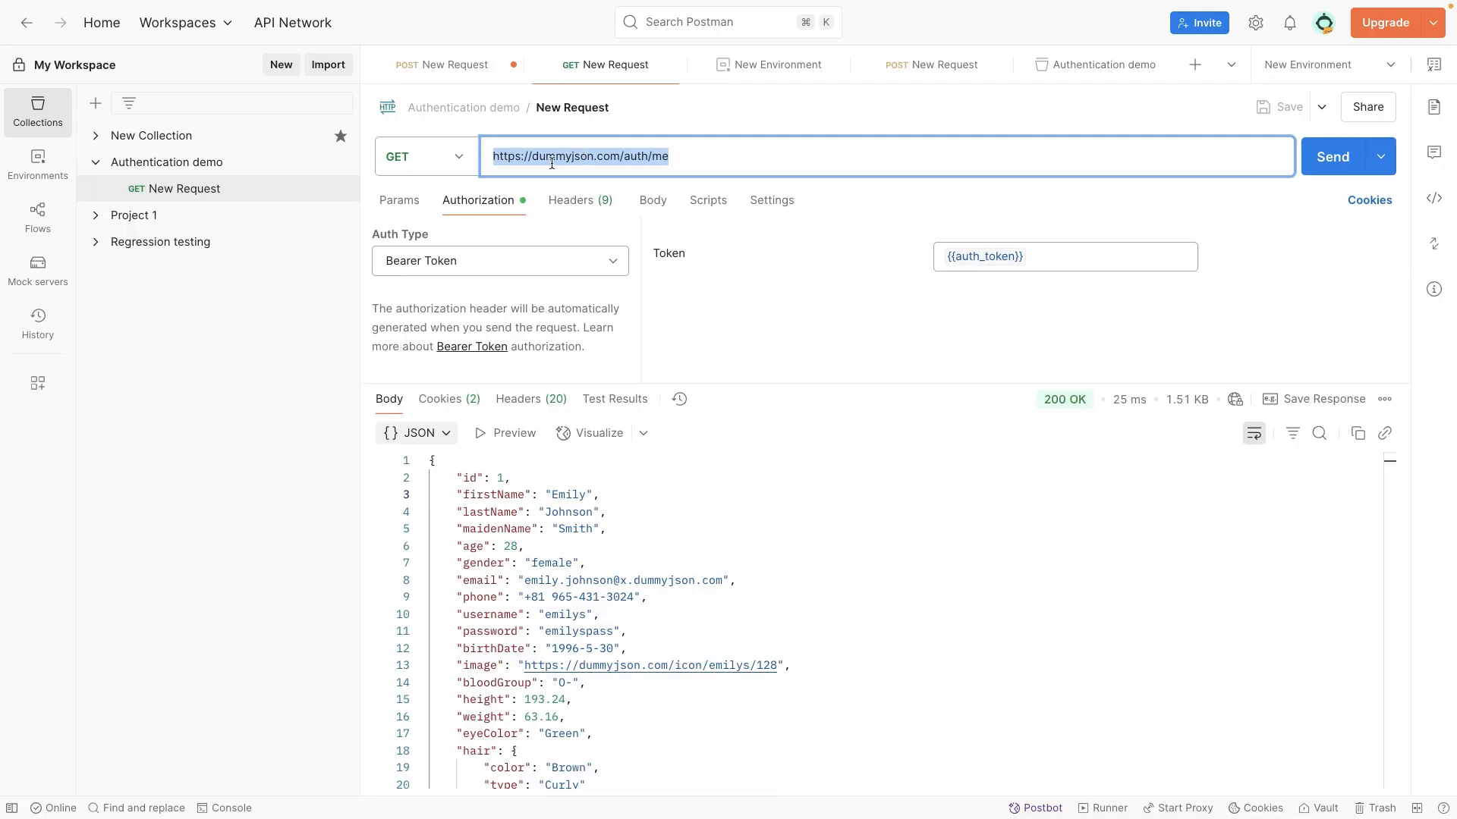
left_click(227, 162)
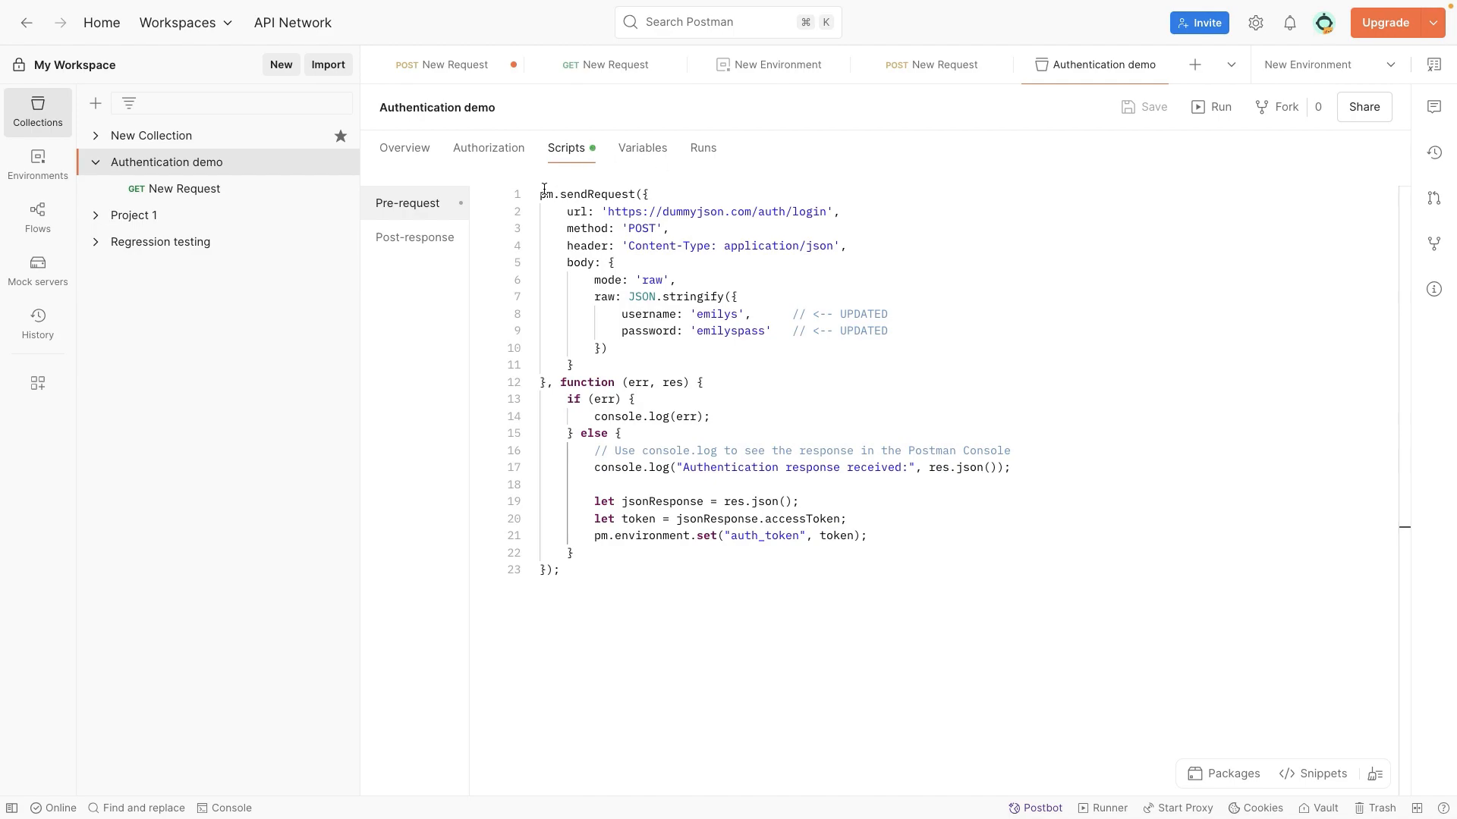
left_click_drag(542, 194, 743, 528)
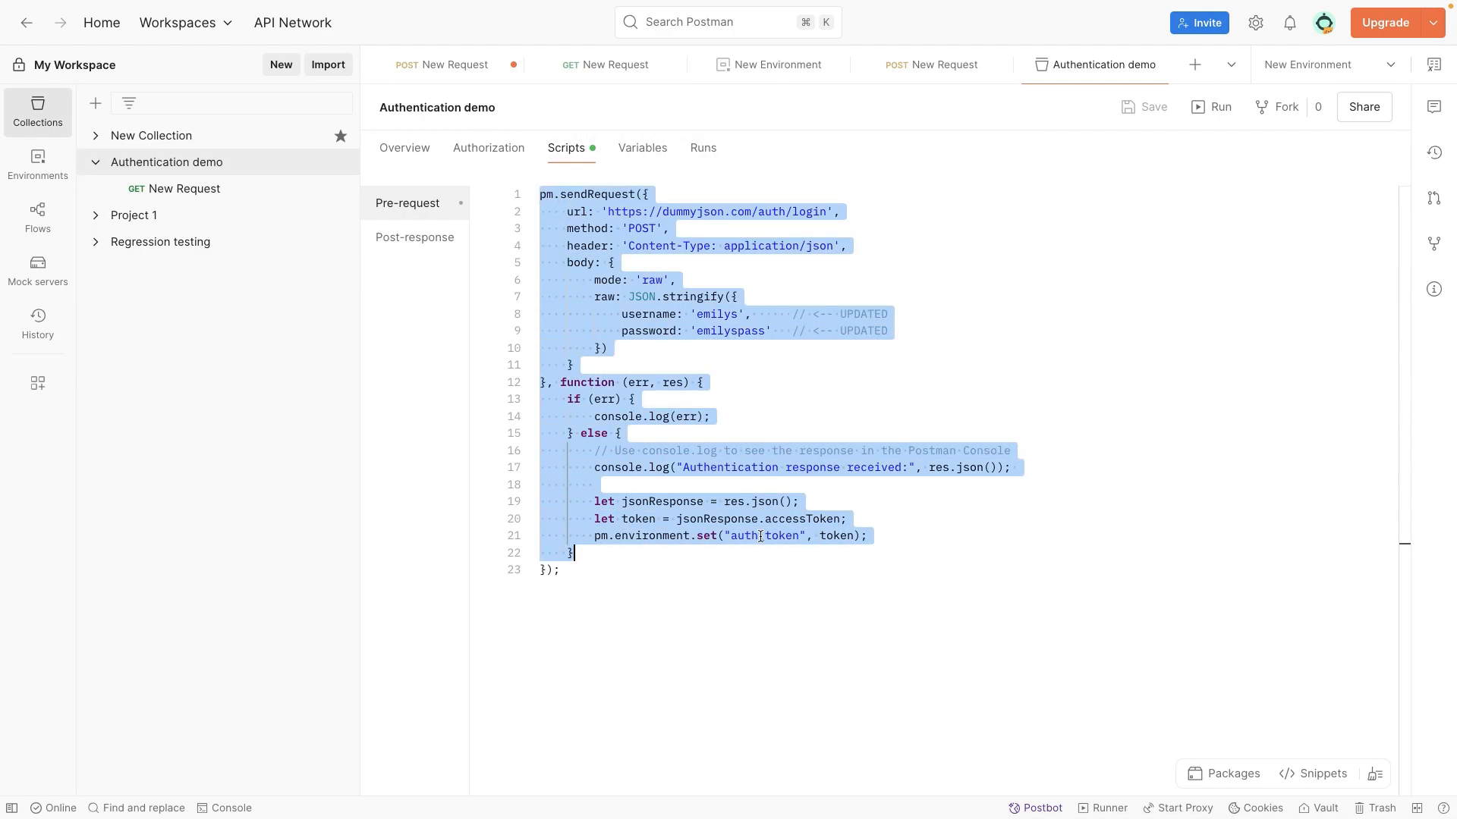
left_click(197, 189)
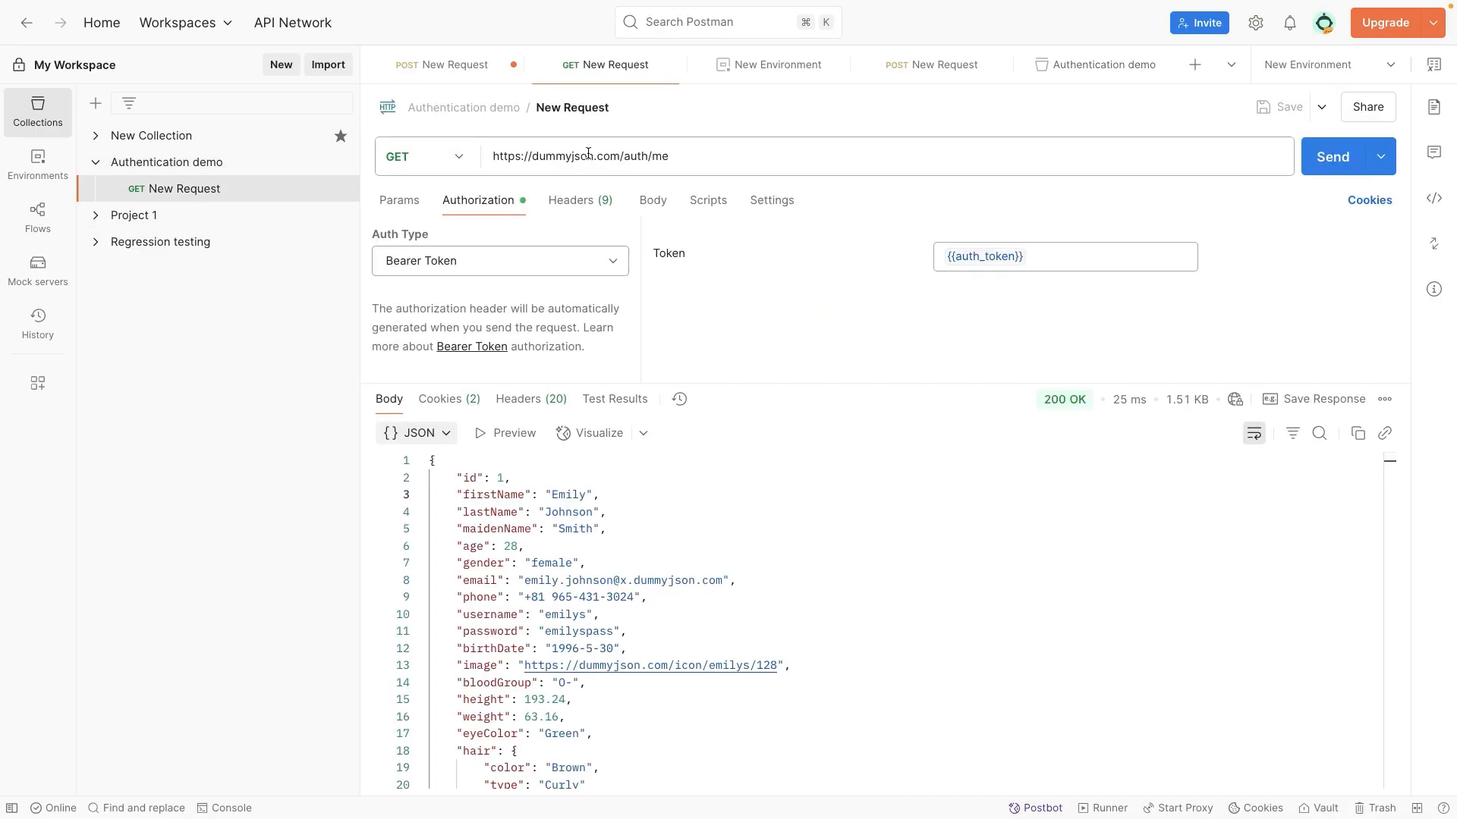
left_click(258, 164)
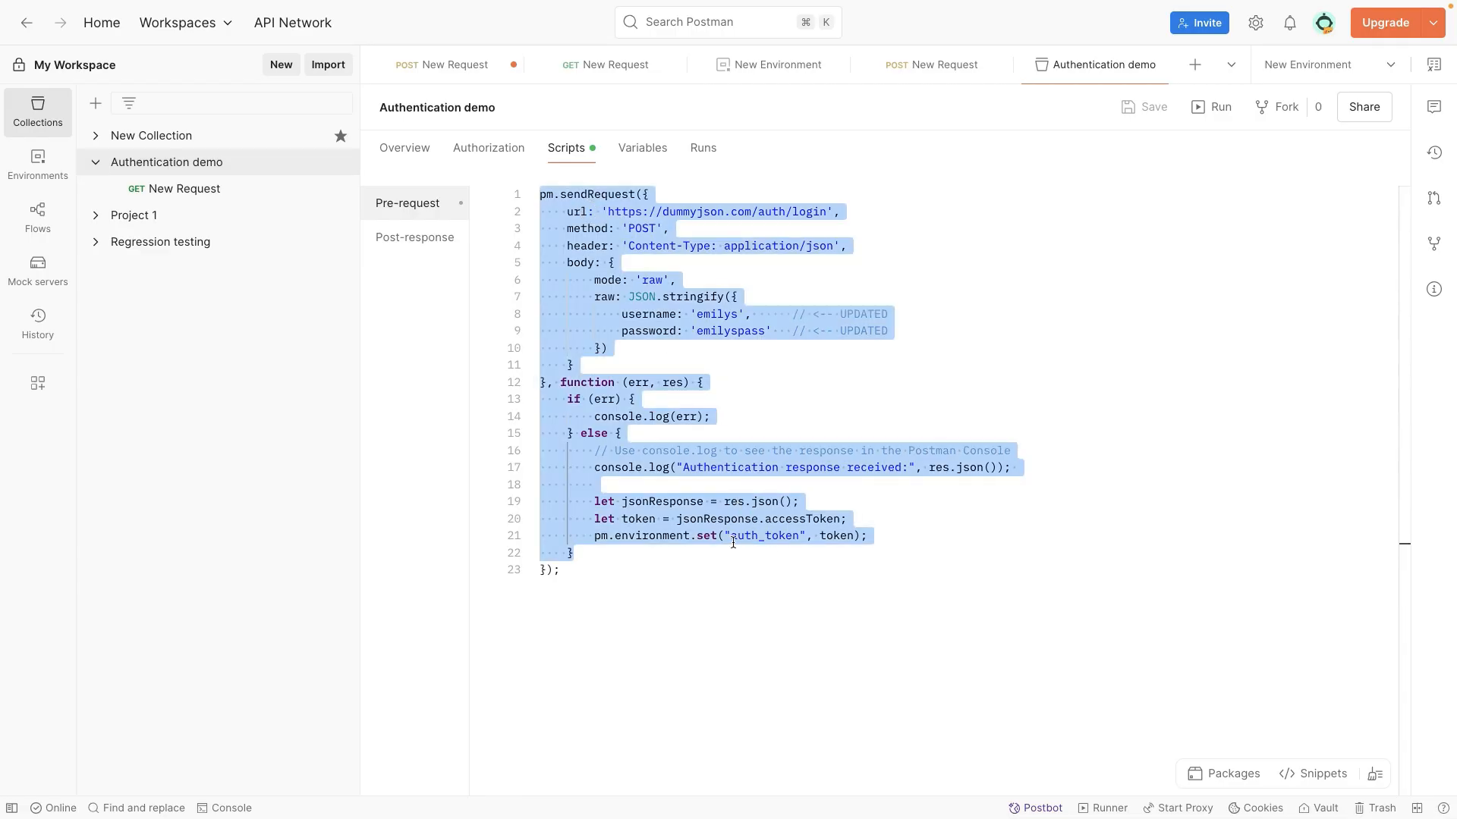
left_click(271, 189)
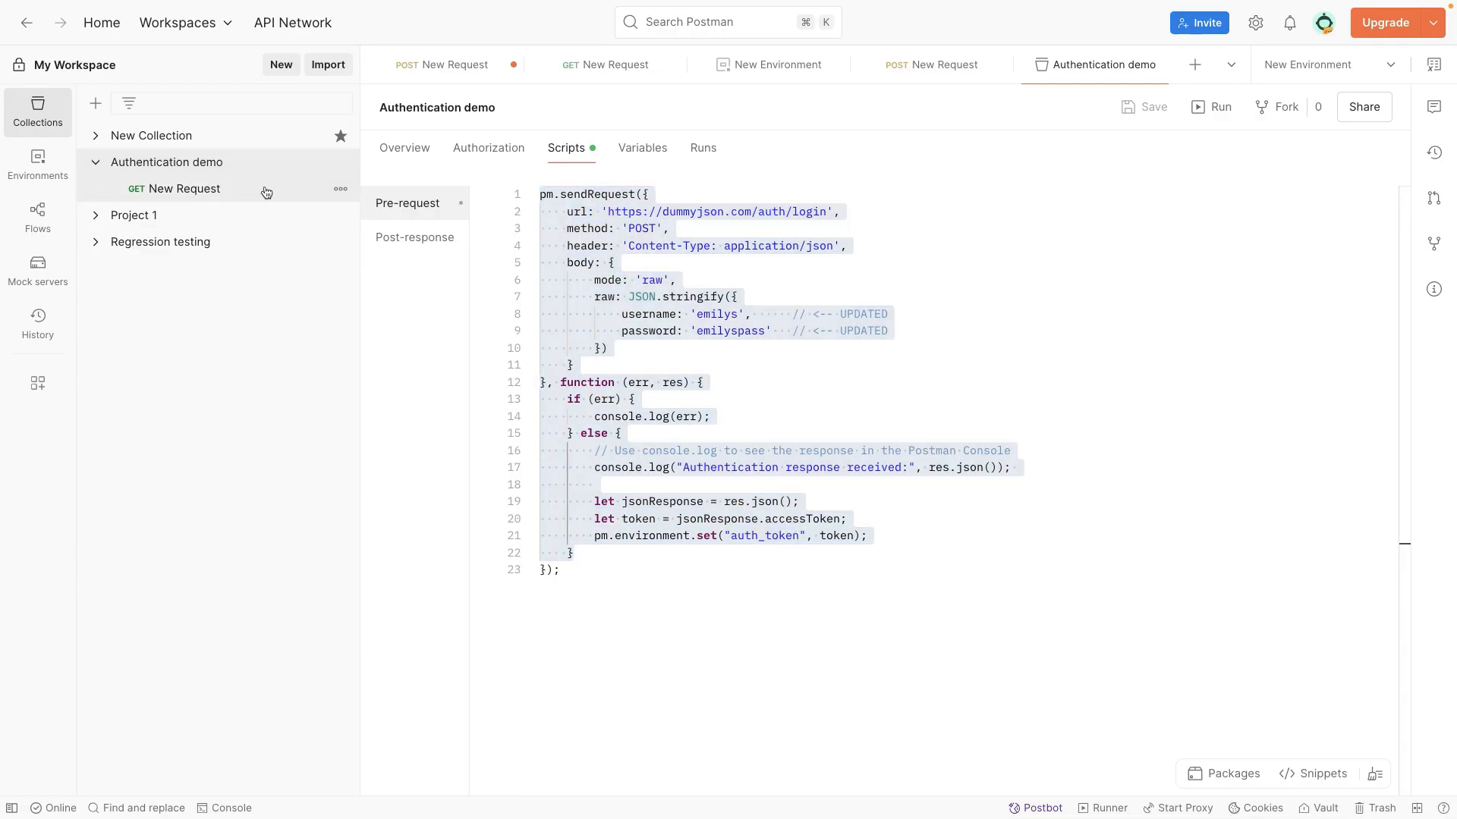
Step: Examine the GET request's {{auth_token}} bearer token and the collection pre-request script that sets that variable
mouse_move(994, 260)
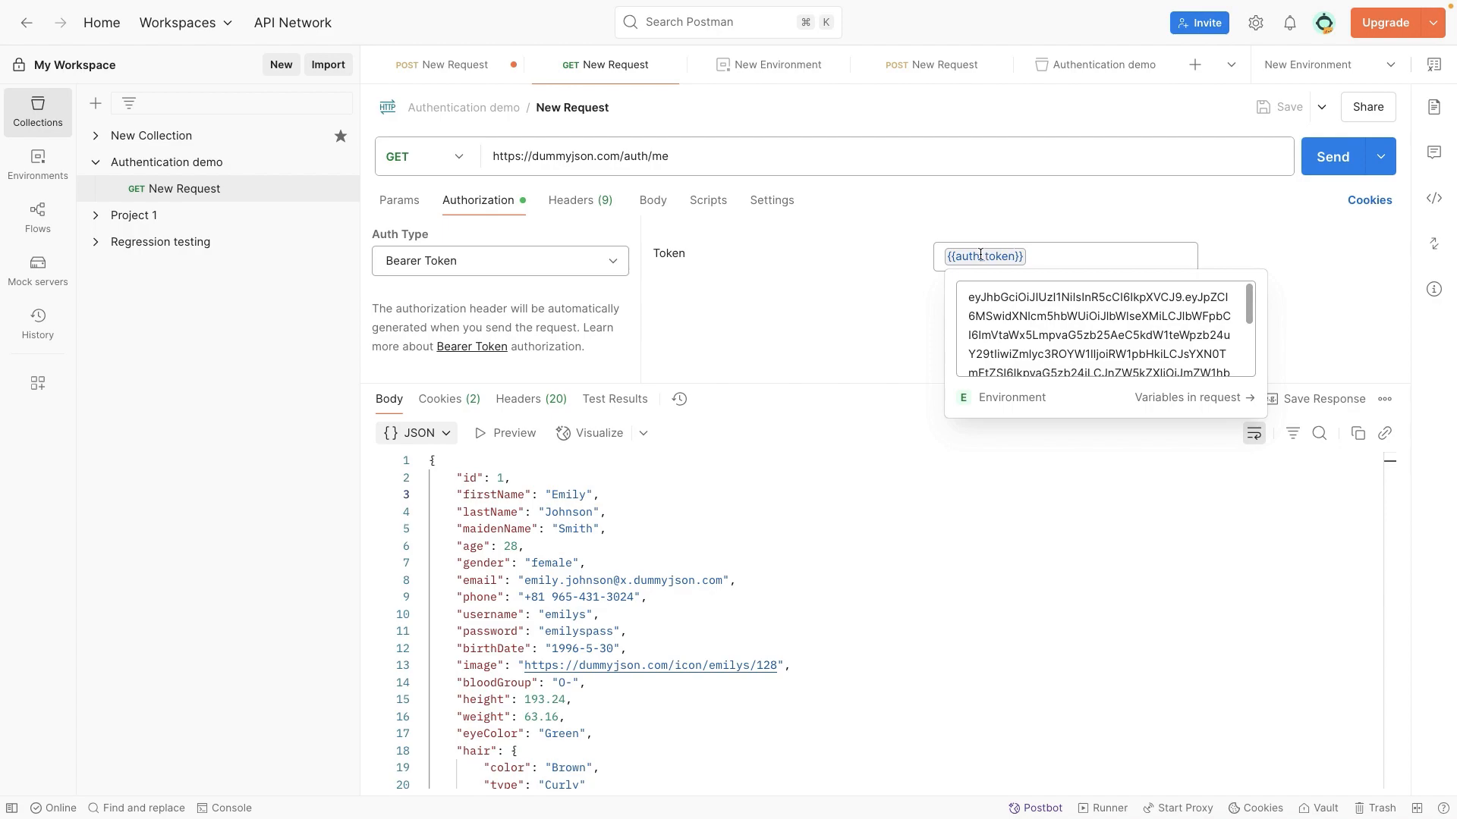
left_click(200, 163)
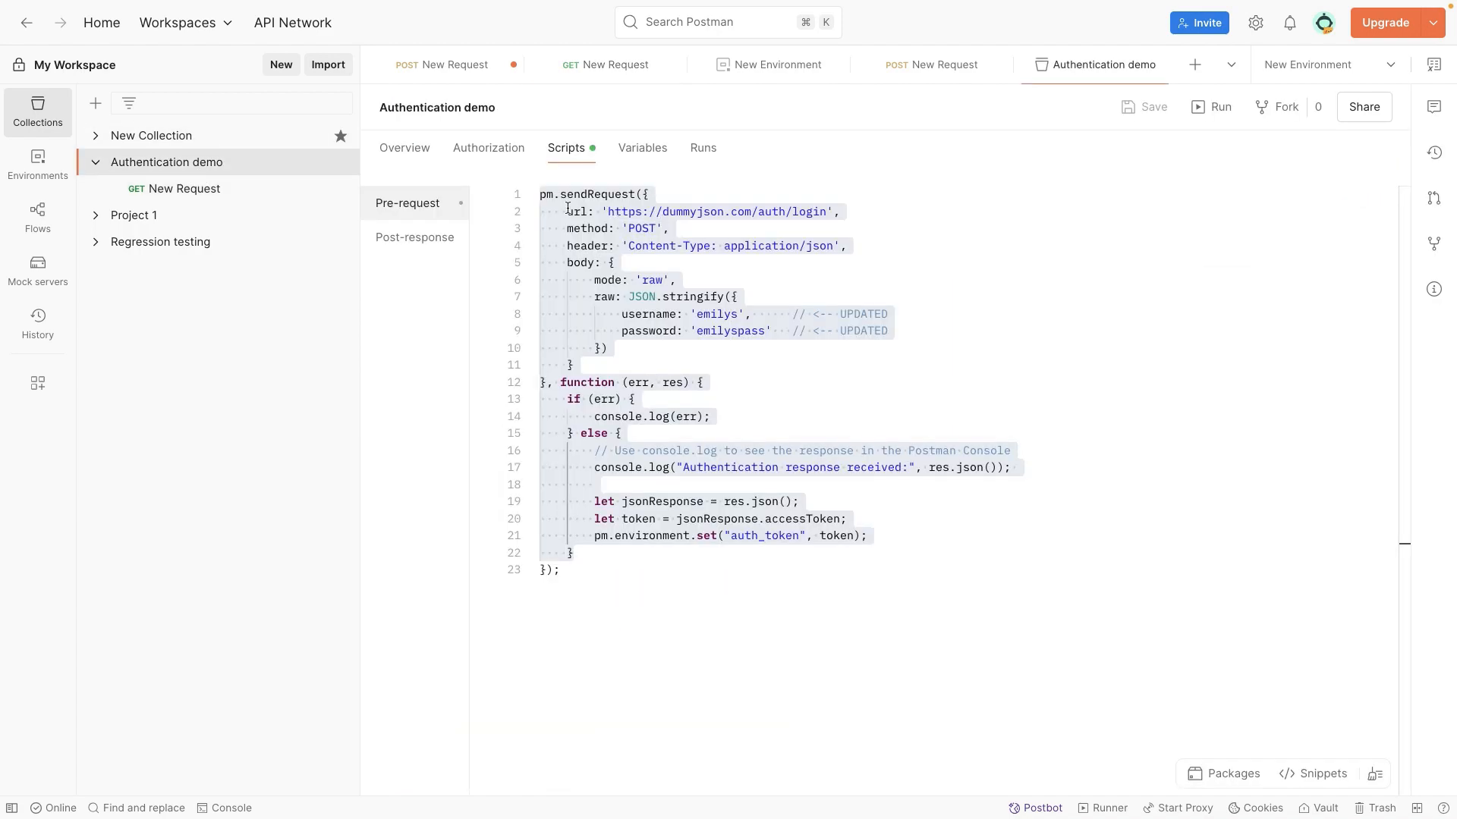
left_click(235, 191)
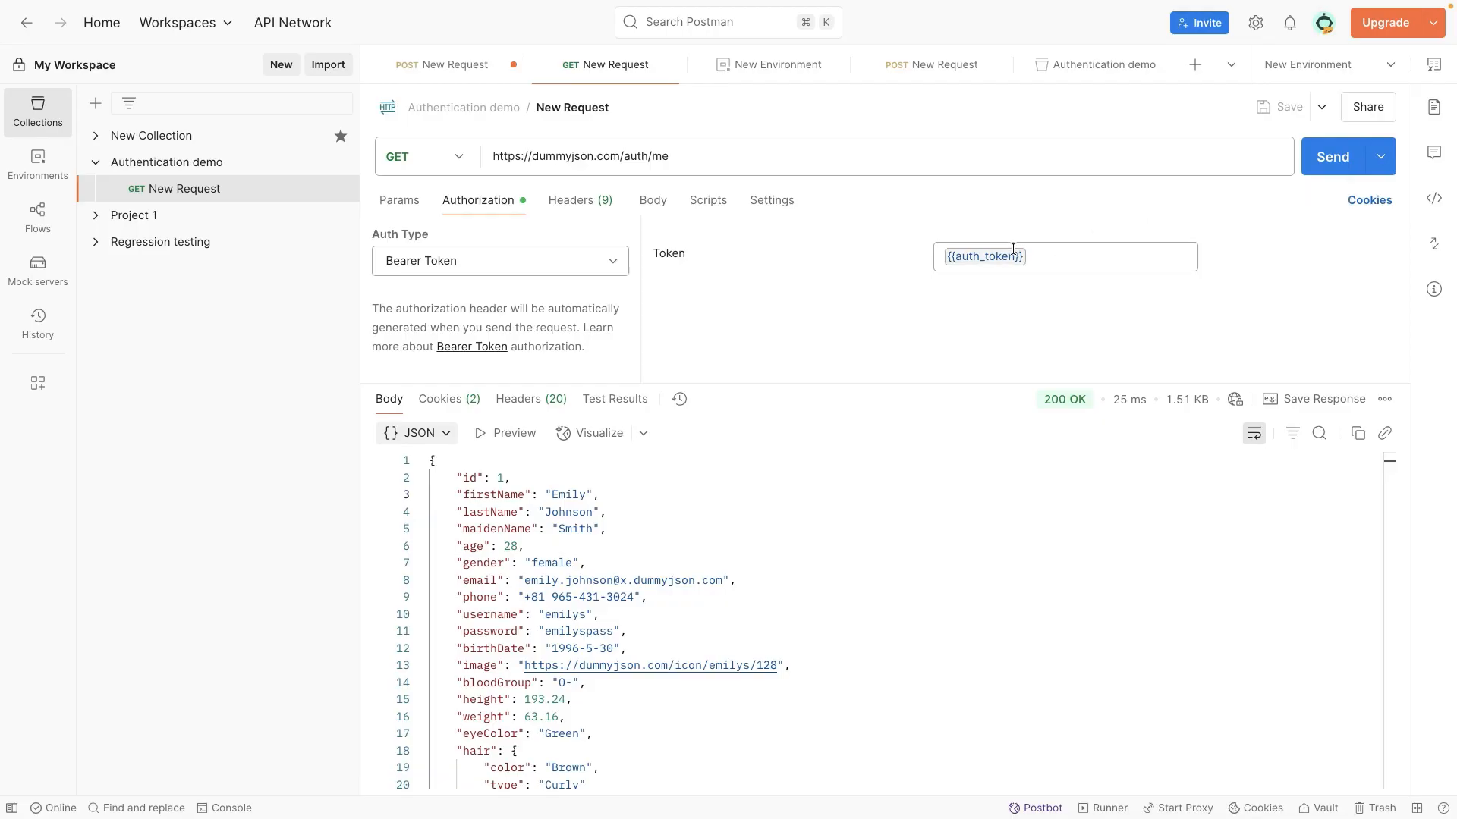
mouse_move(1008, 250)
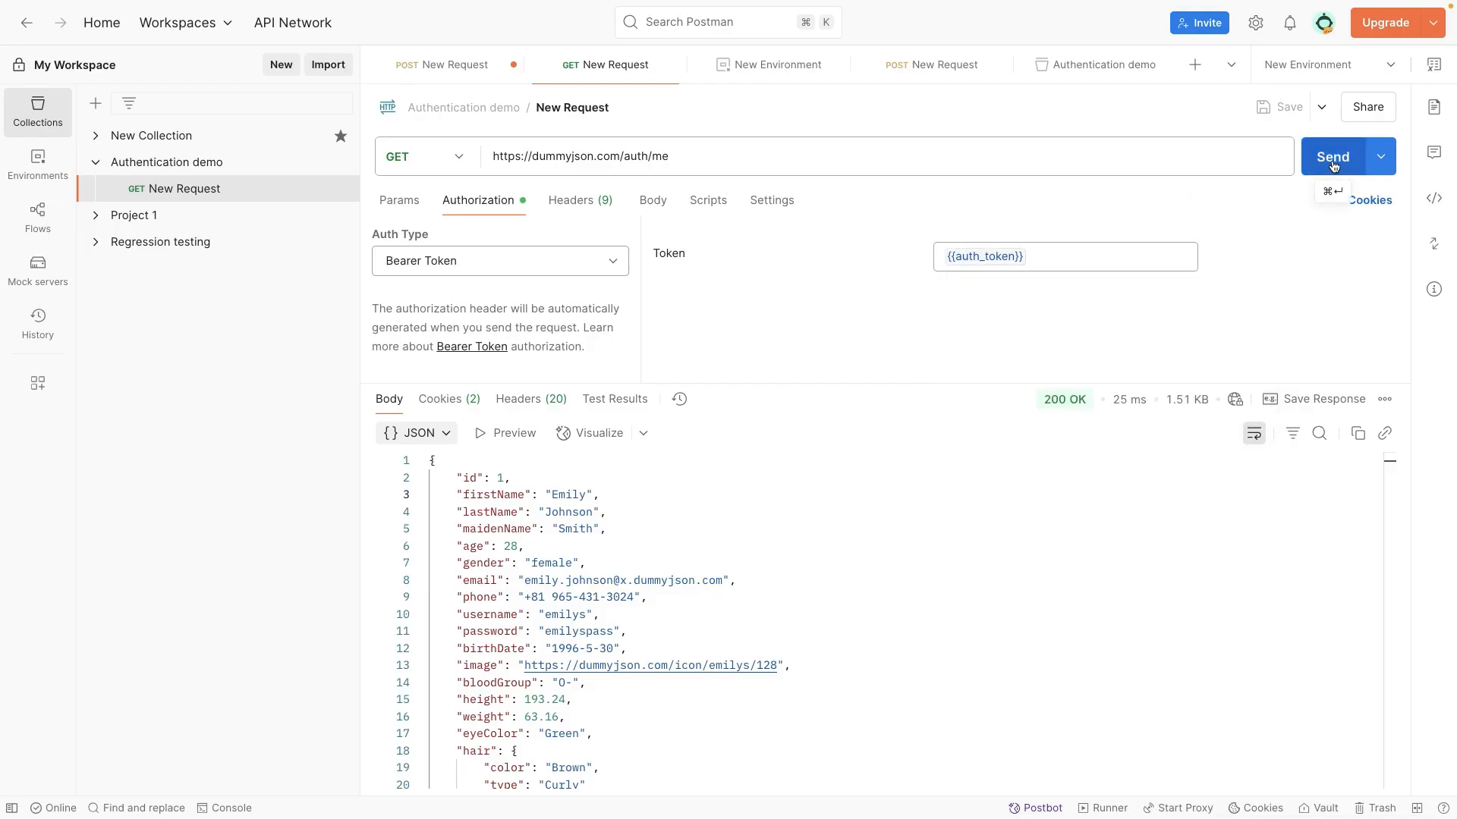
left_click(220, 161)
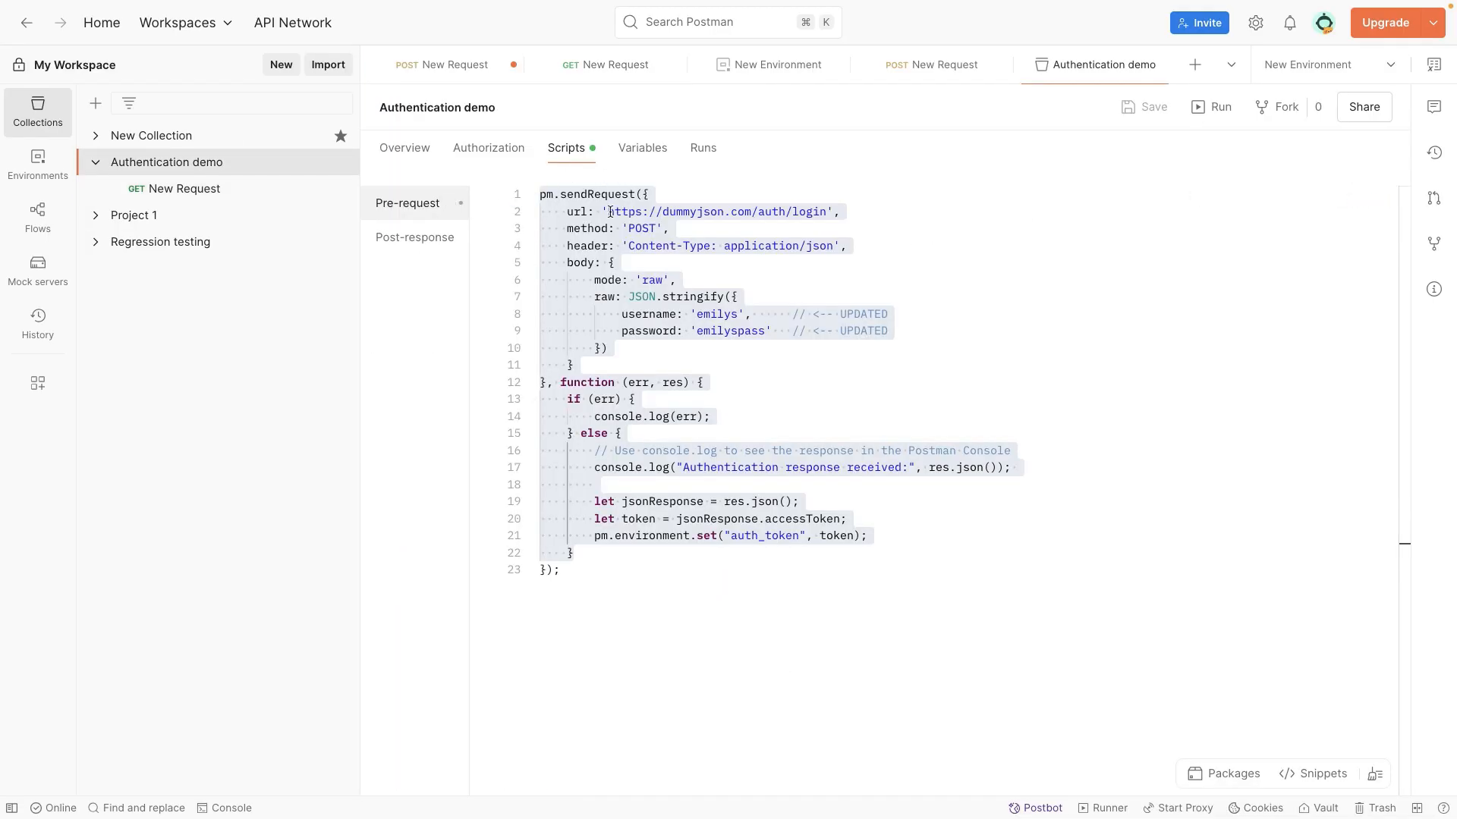
left_click(576, 211)
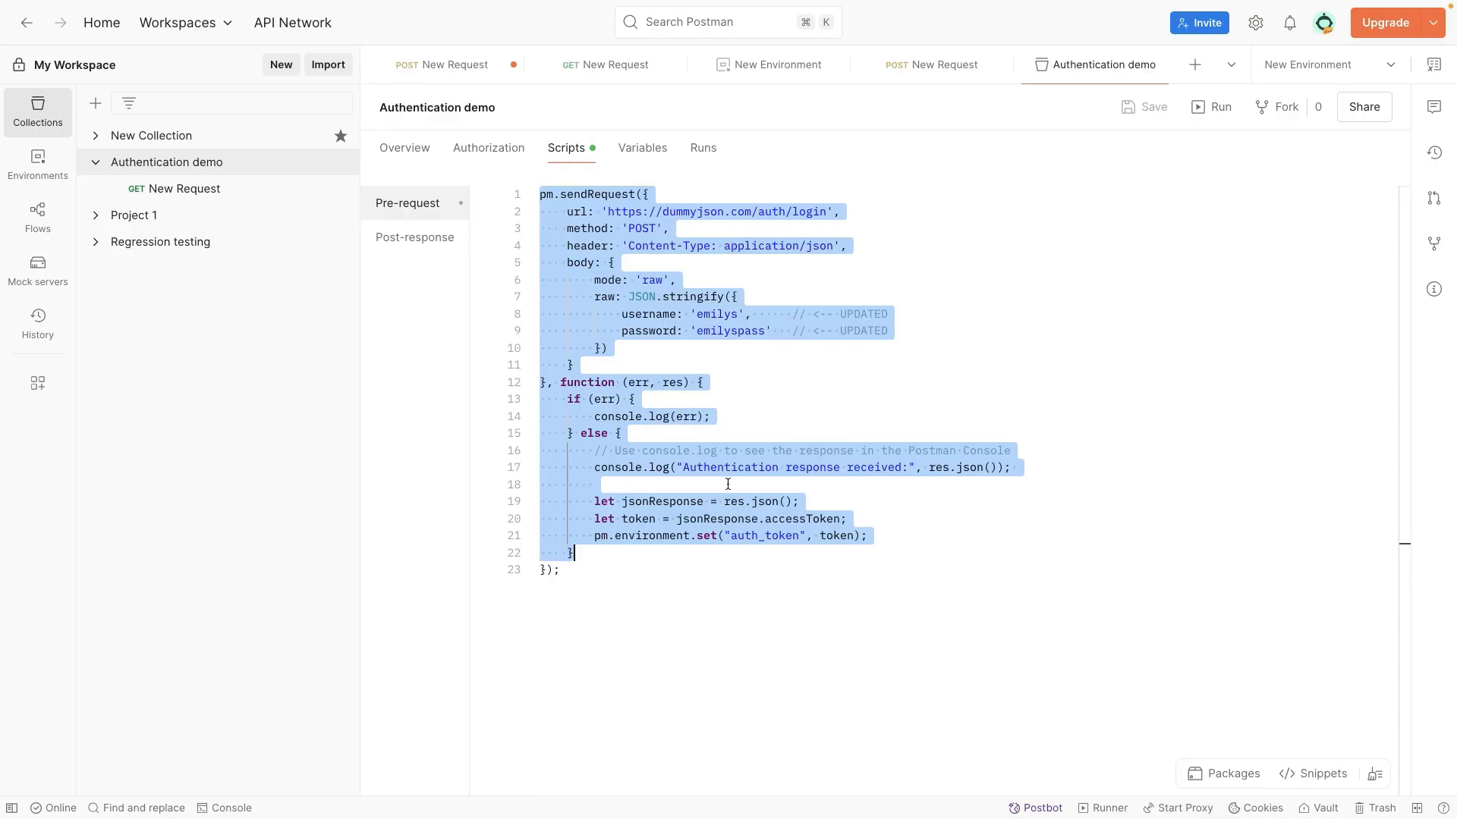
left_click(220, 190)
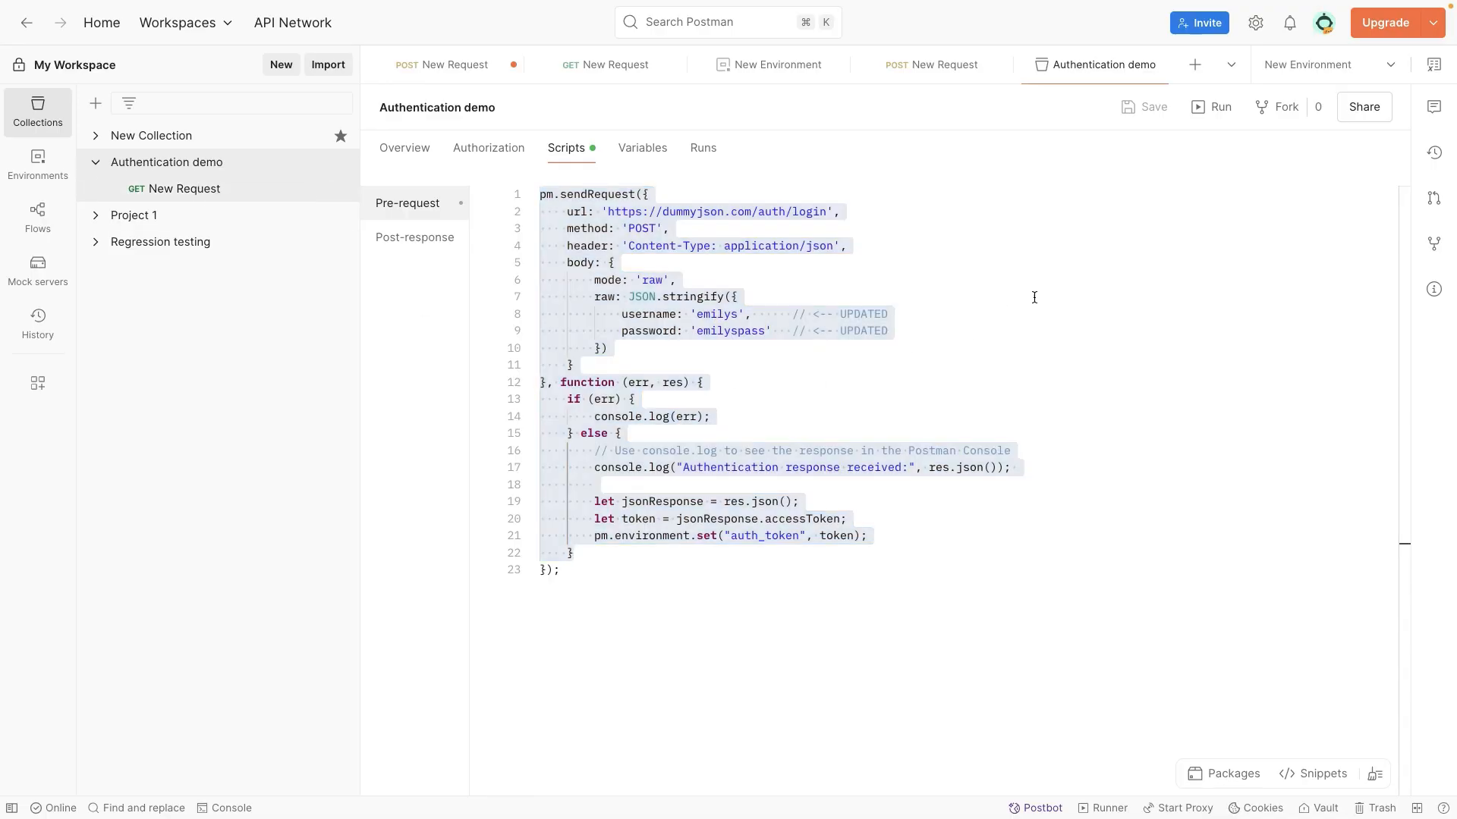
Step: Send the GET auth/me request twice, rechecking the collection's pre-request script in between, and save the request
left_click(221, 194)
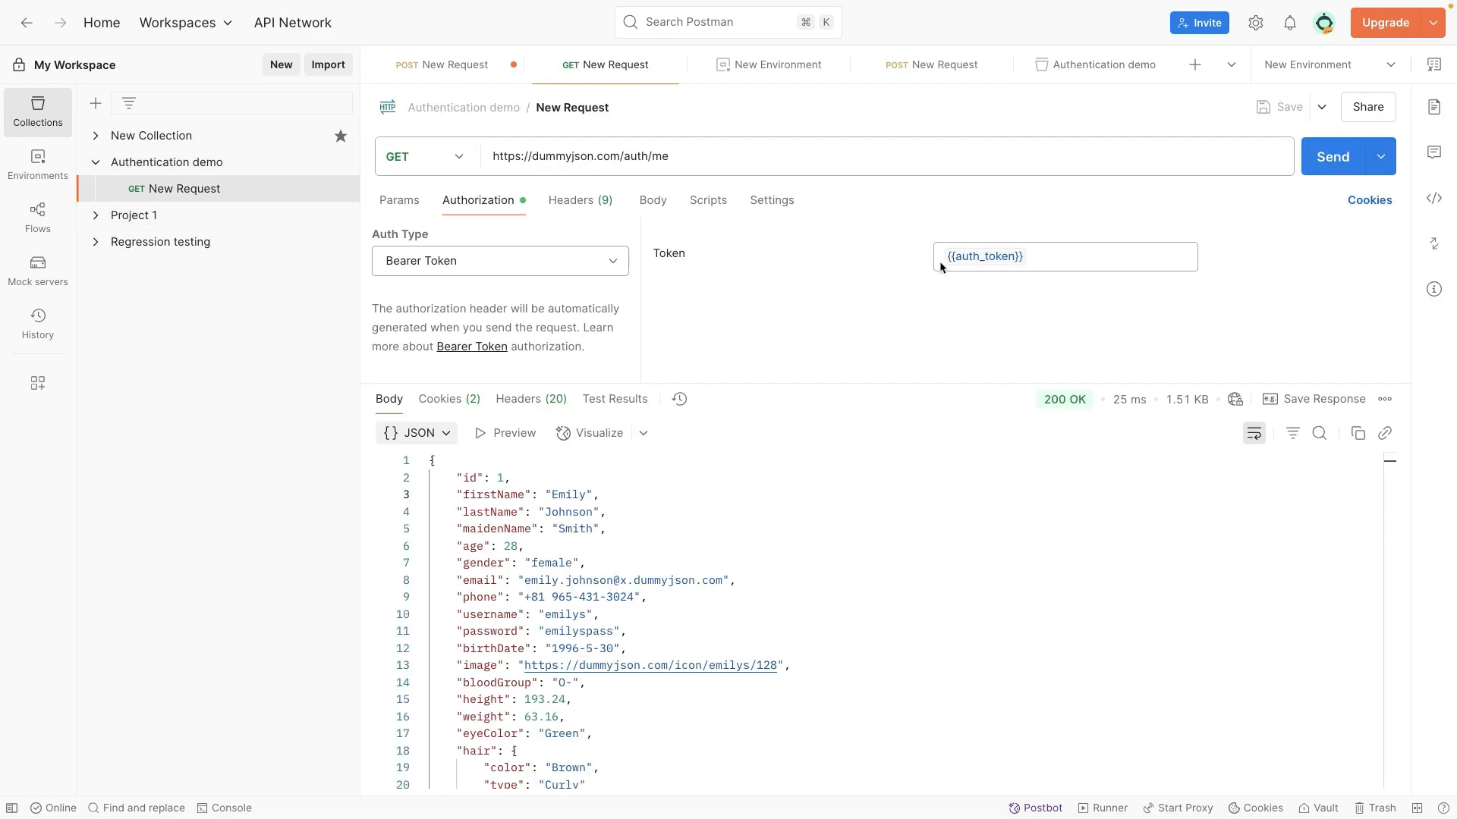
left_click(1329, 168)
left_click(217, 168)
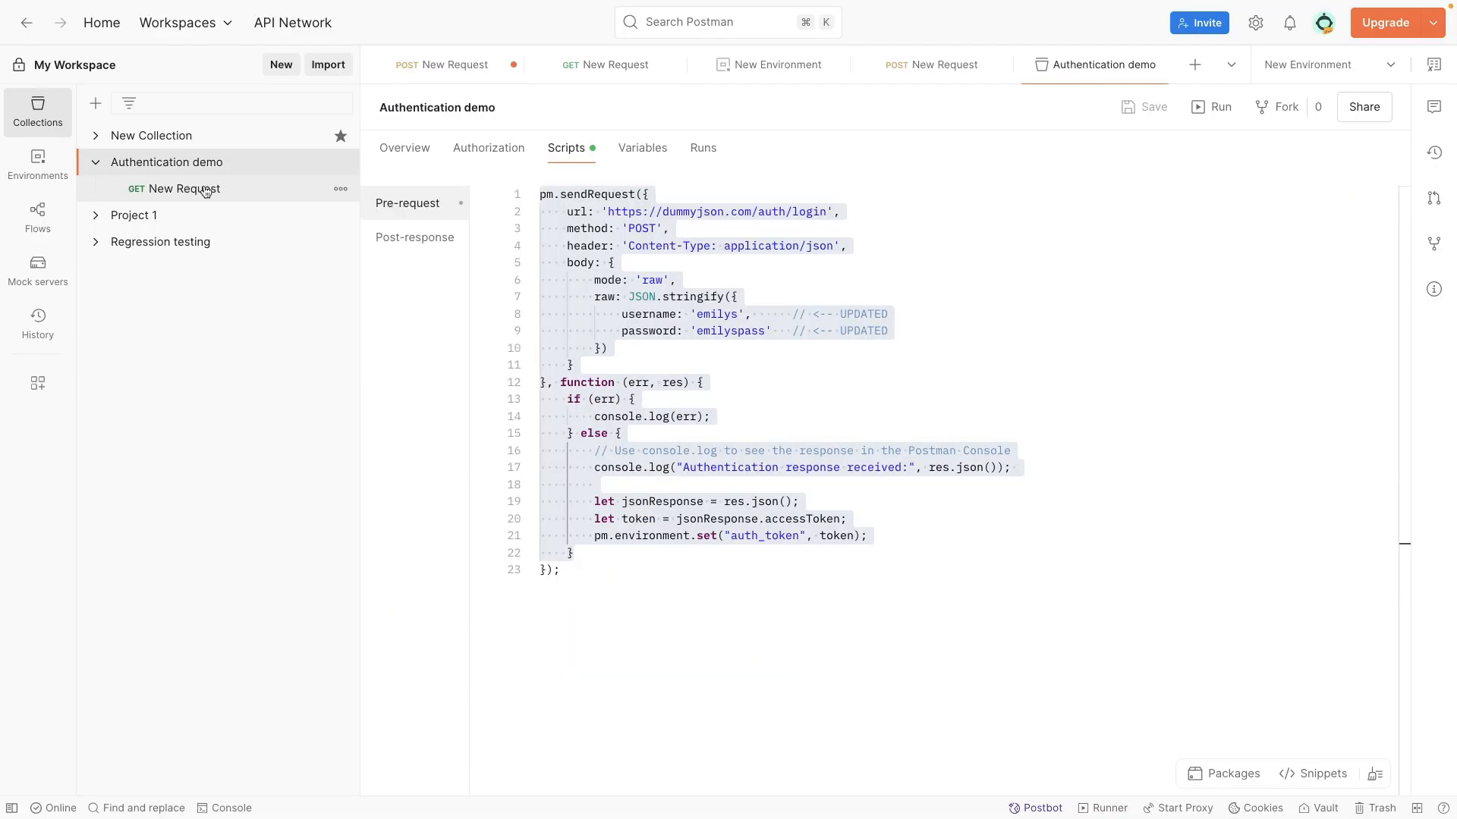
left_click(199, 190)
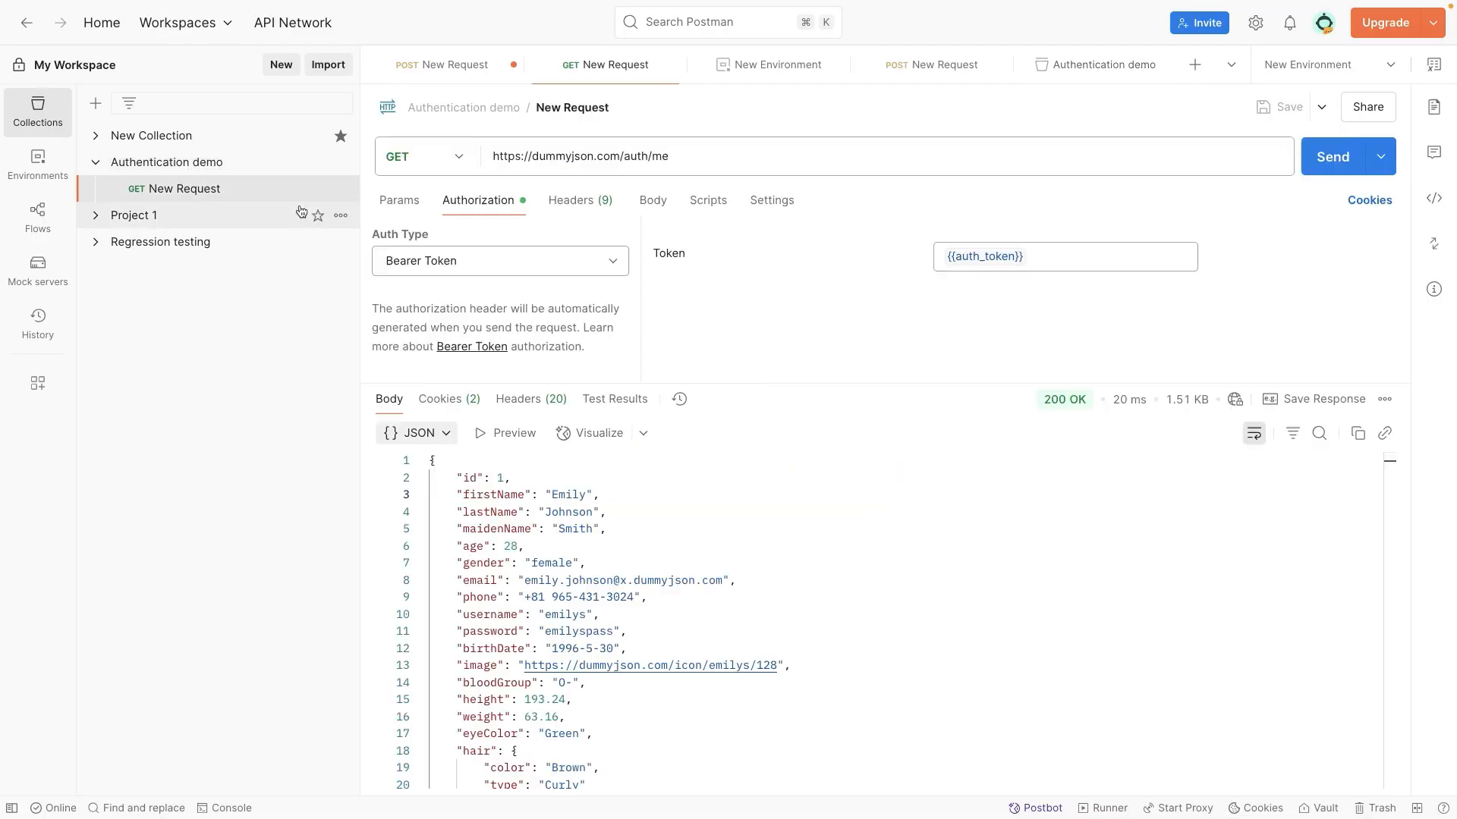
left_click(1316, 168)
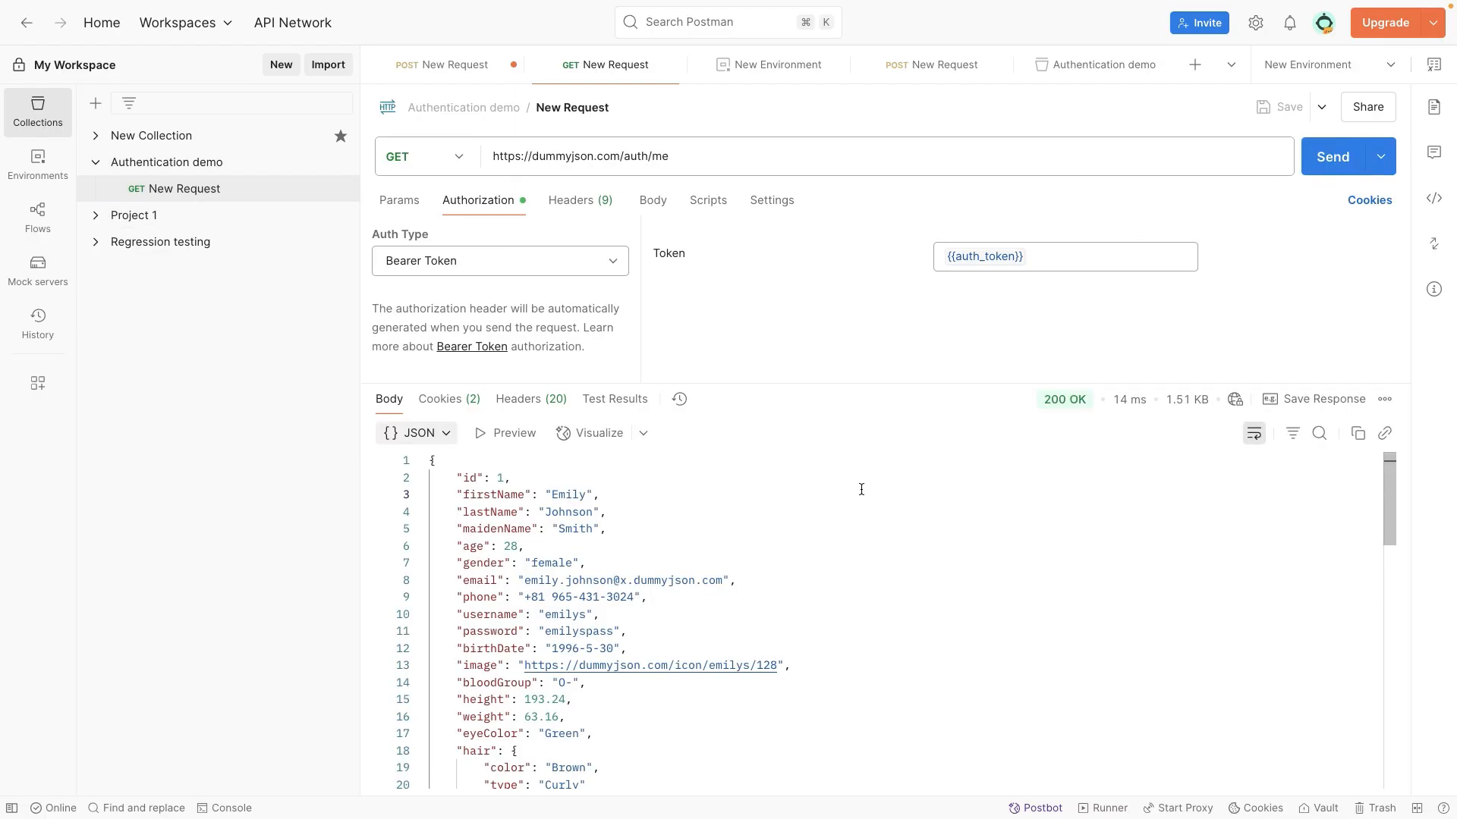
key("super+s")
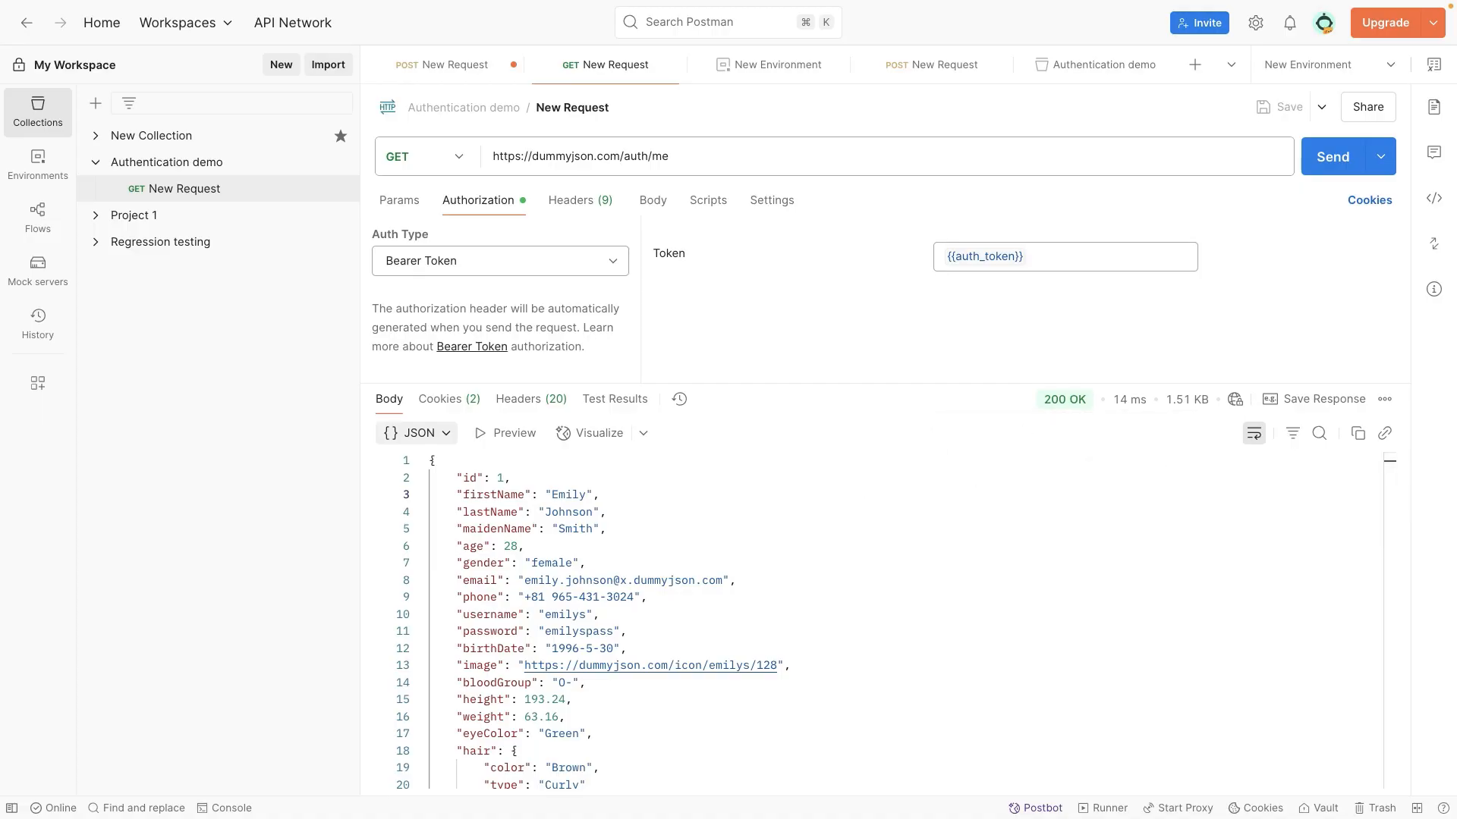
Step: Expand the Project 1 collection to view its requests and saved examples
left_click(134, 215)
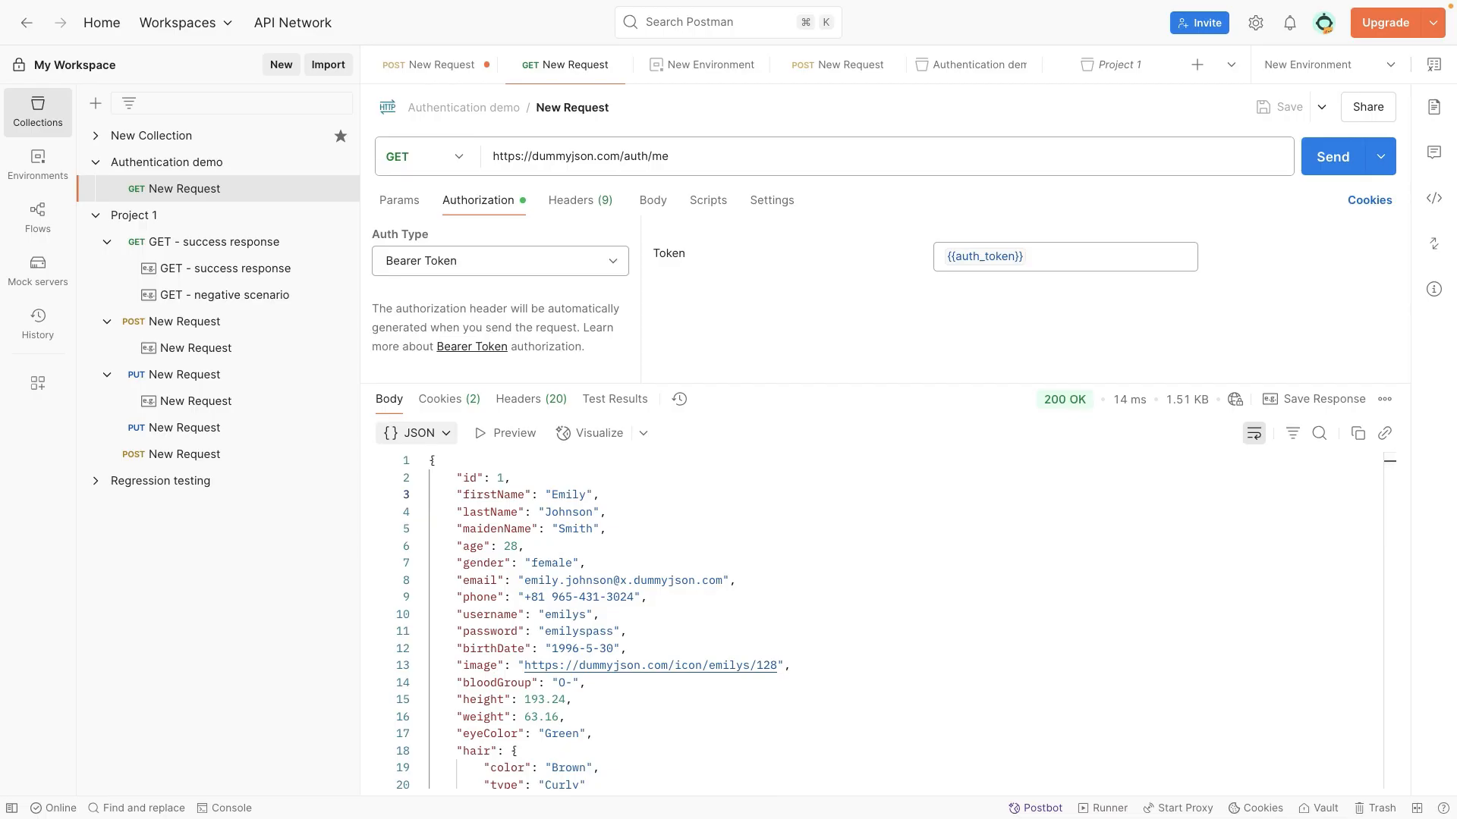
mouse_move(892, 2)
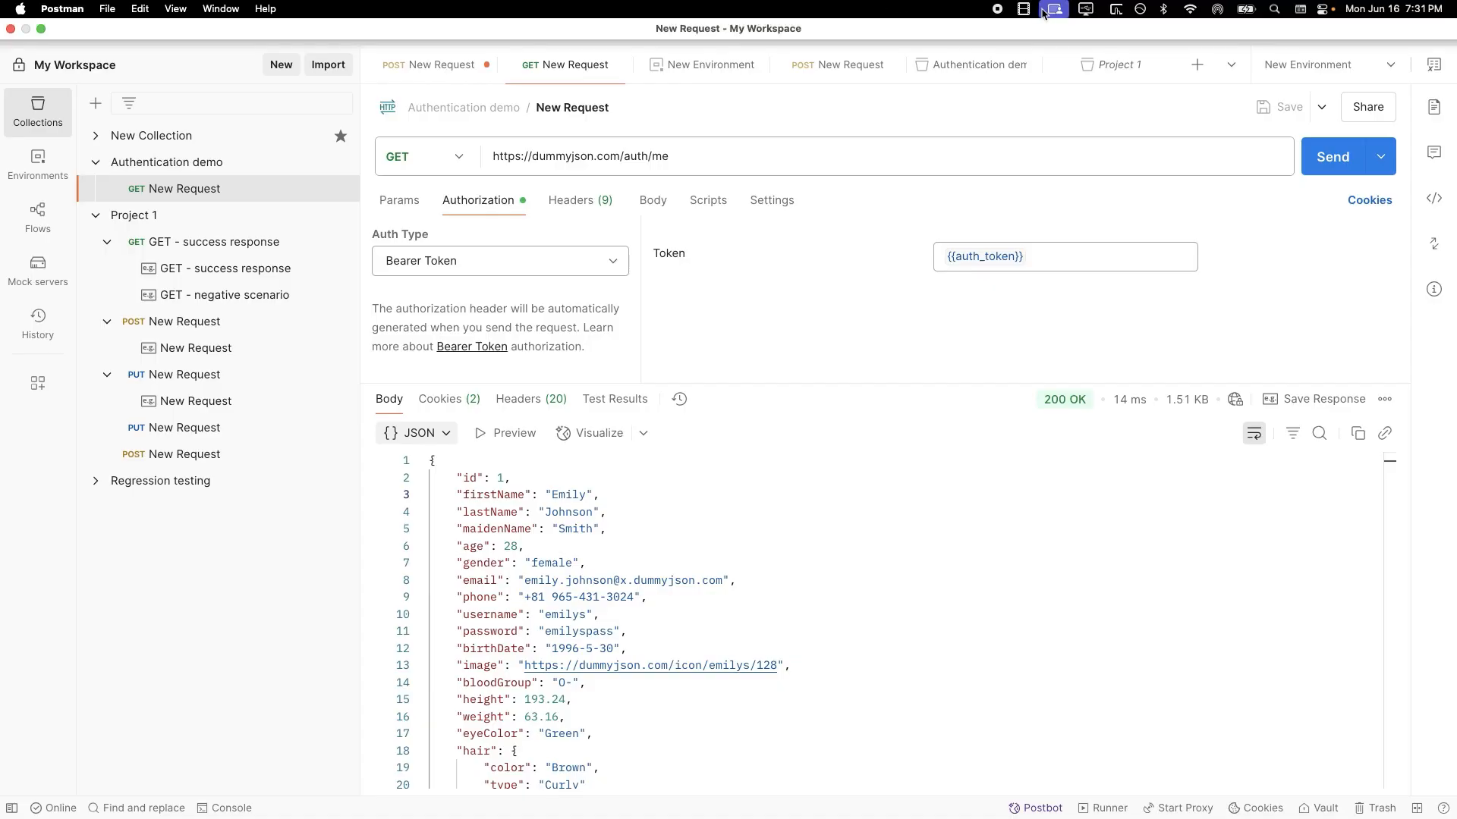